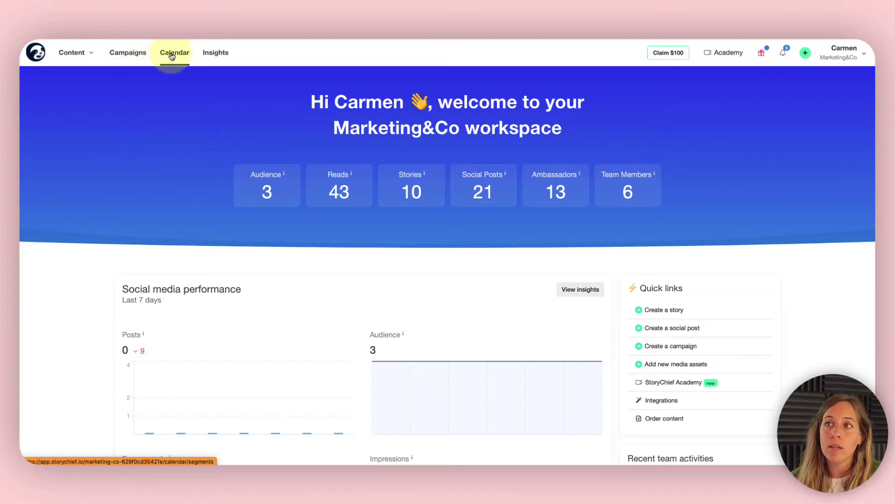
# Step: Open the campaigns overview and check the end date and reach of the campaign Launch online platform Let's Talk
pyautogui.click(133, 56)
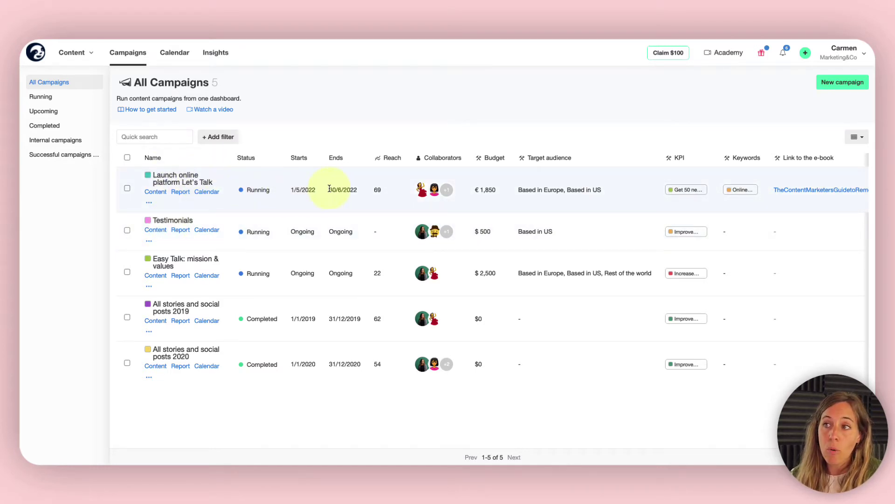
pyautogui.moveTo(328, 189); pyautogui.dragTo(356, 189)
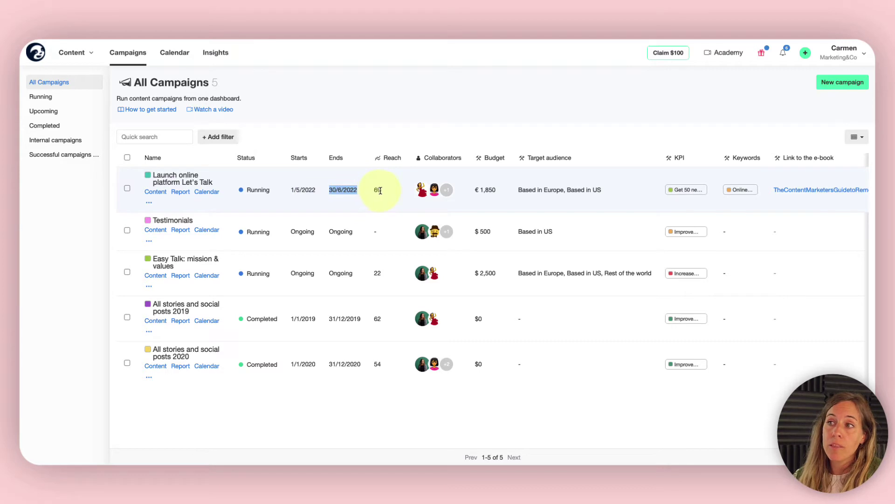
pyautogui.moveTo(382, 189); pyautogui.dragTo(373, 190)
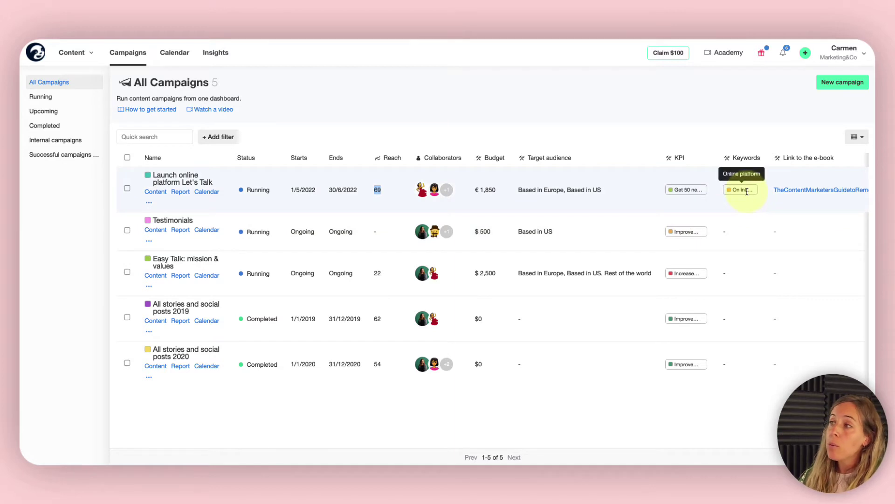
# Step: Examine the remaining custom field columns of the campaign list, from keywords through to Successful campaign
pyautogui.hscroll(5, 747, 191)
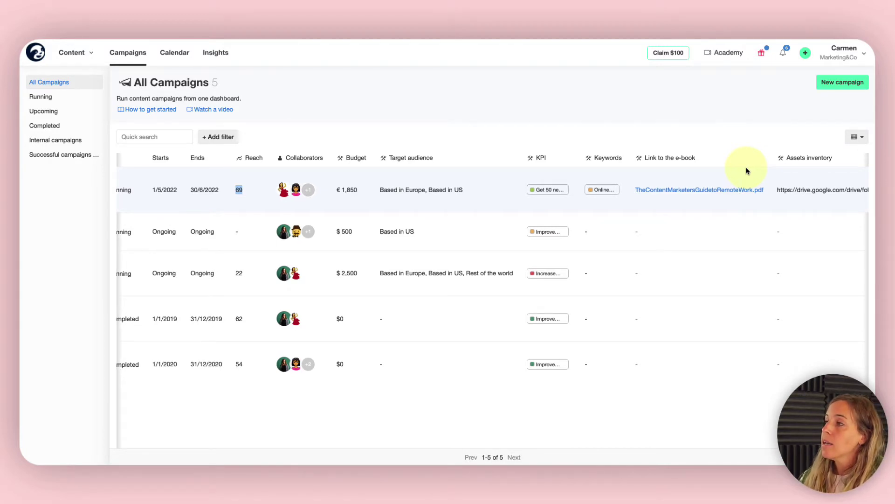
pyautogui.hscroll(3, 747, 171)
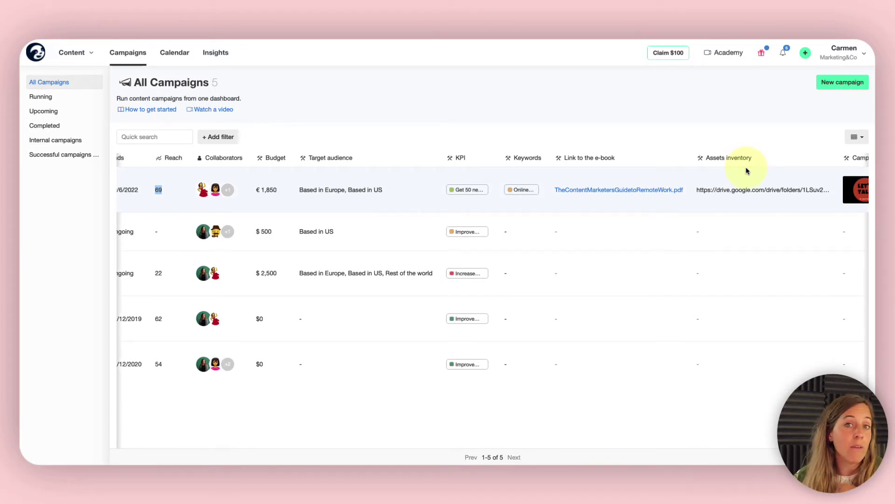
pyautogui.hscroll(5, 747, 171)
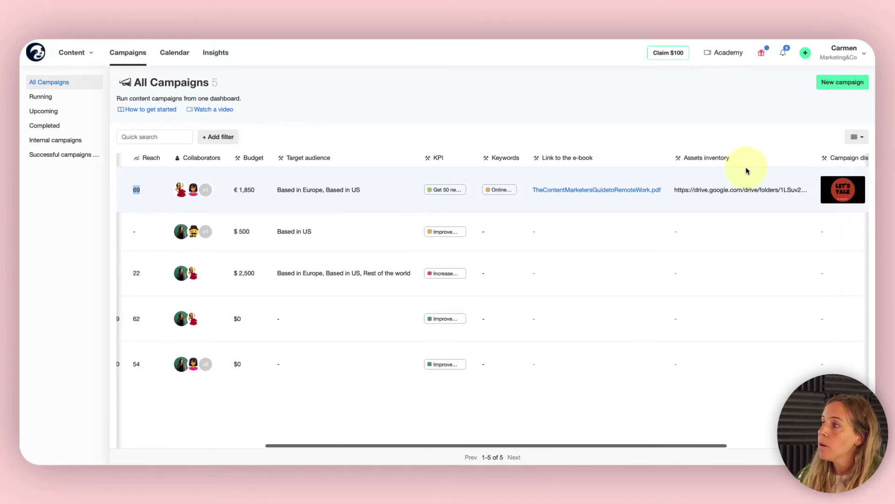
pyautogui.hscroll(1, 746, 171)
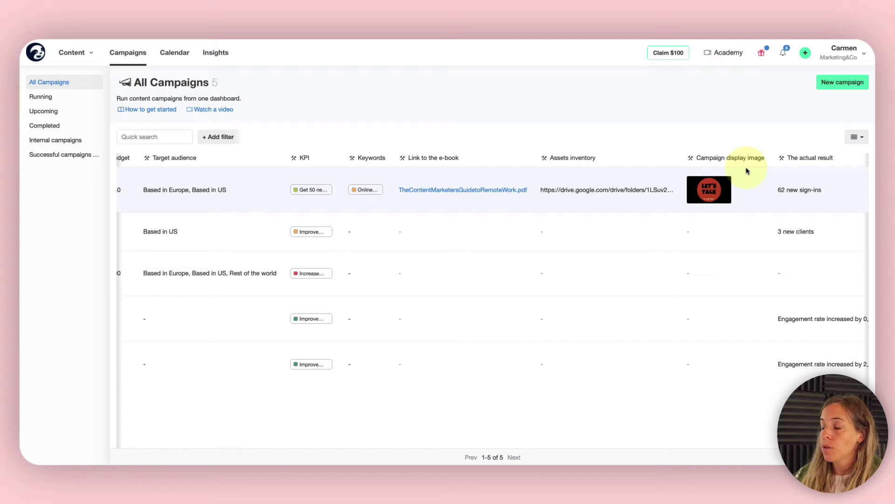
pyautogui.hscroll(2, 746, 170)
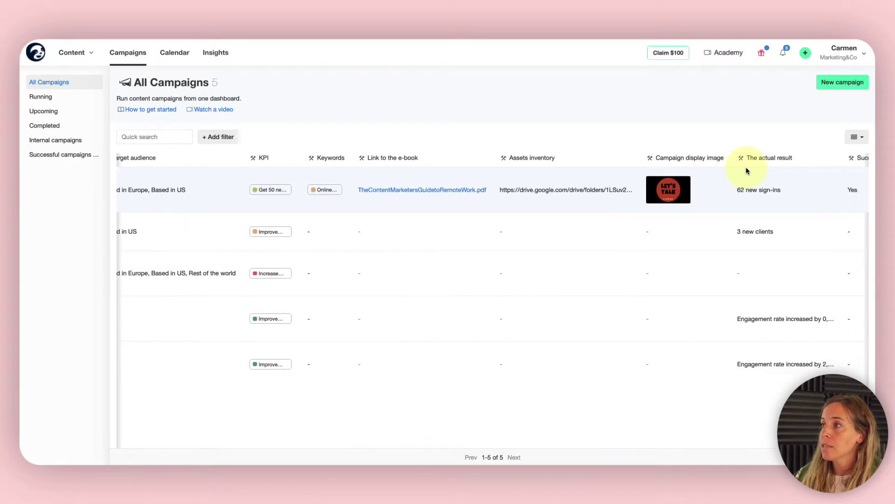
pyautogui.hscroll(1, 745, 170)
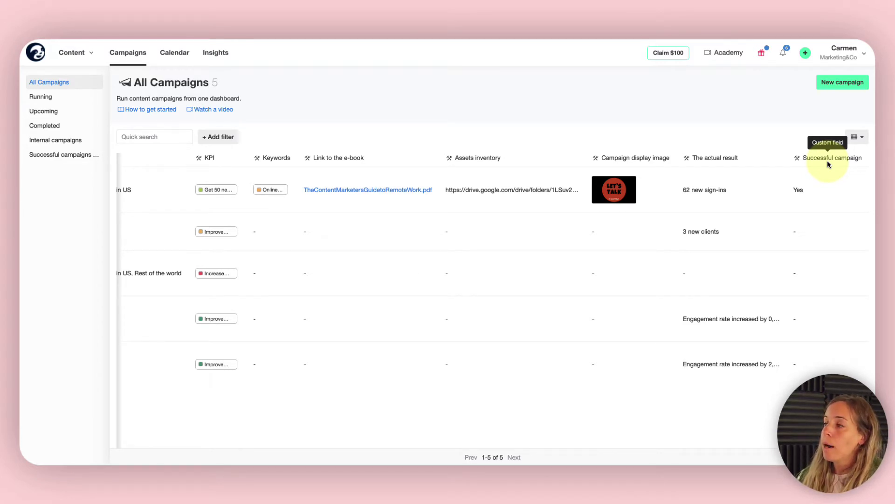
pyautogui.hscroll(-10, 828, 161)
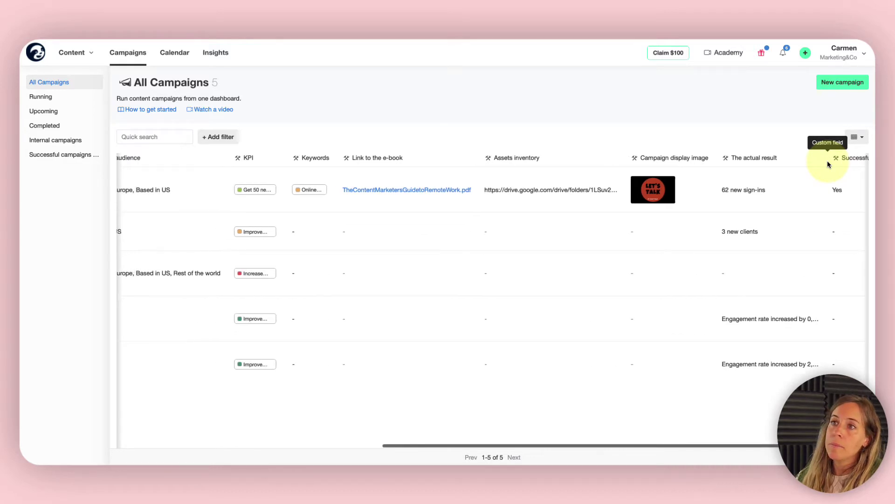
pyautogui.hscroll(-3, 828, 161)
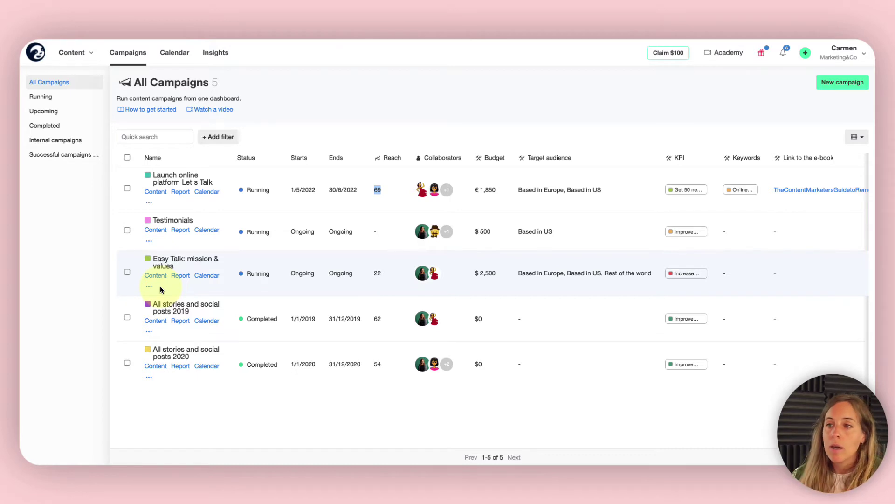
# Step: Open the saved view Successful campaigns (to be recycled) and inspect its Successful campaign filter
pyautogui.click(48, 155)
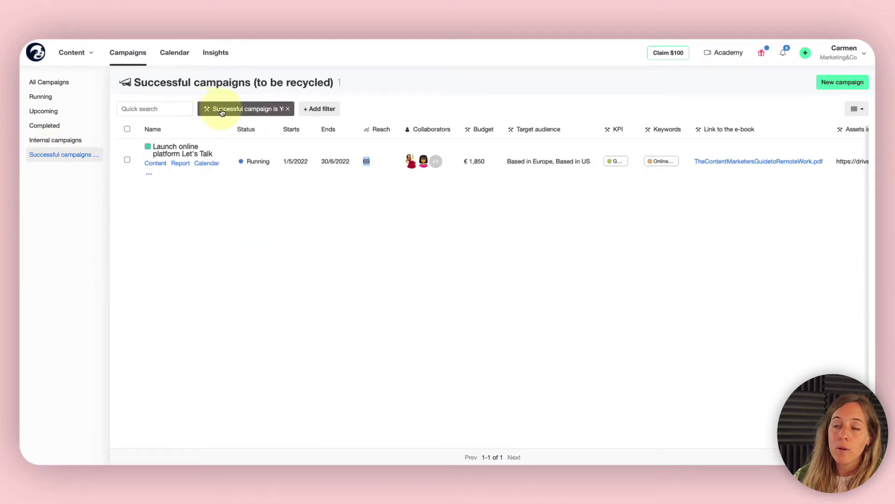
pyautogui.click(267, 112)
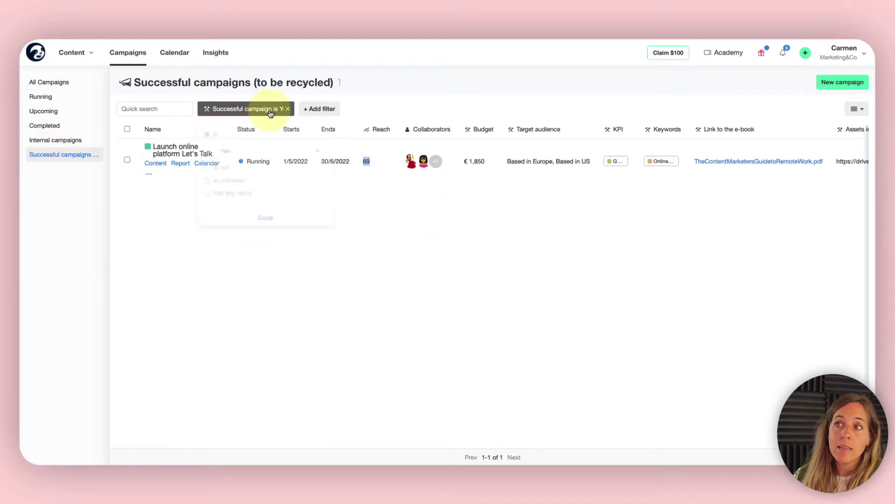
pyautogui.click(362, 99)
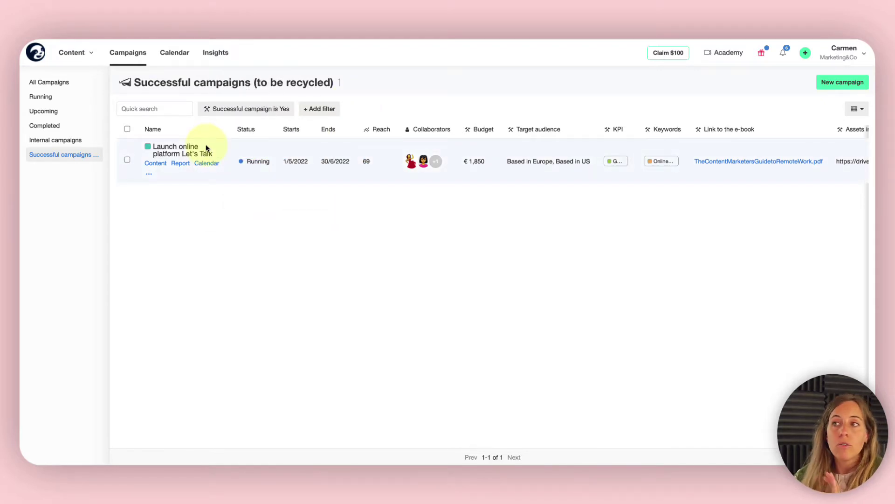
# Step: Return to all campaigns and open the content page of Launch online platform Let's Talk
pyautogui.click(67, 85)
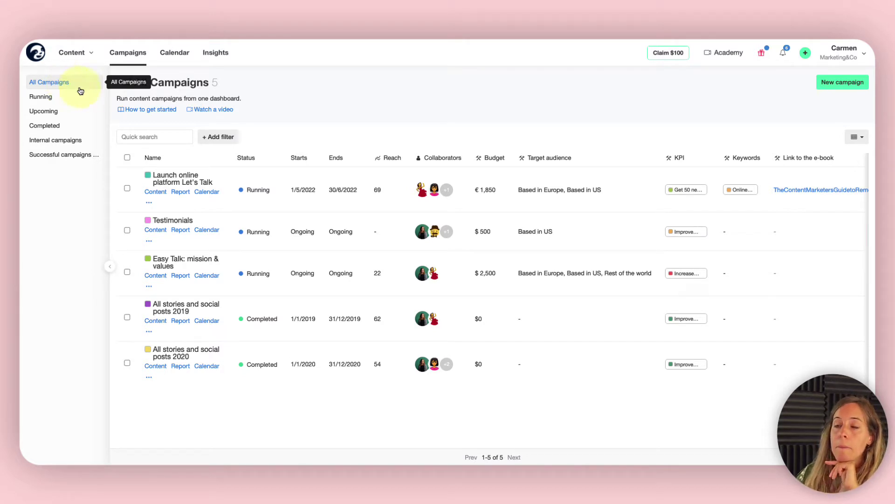
pyautogui.click(155, 192)
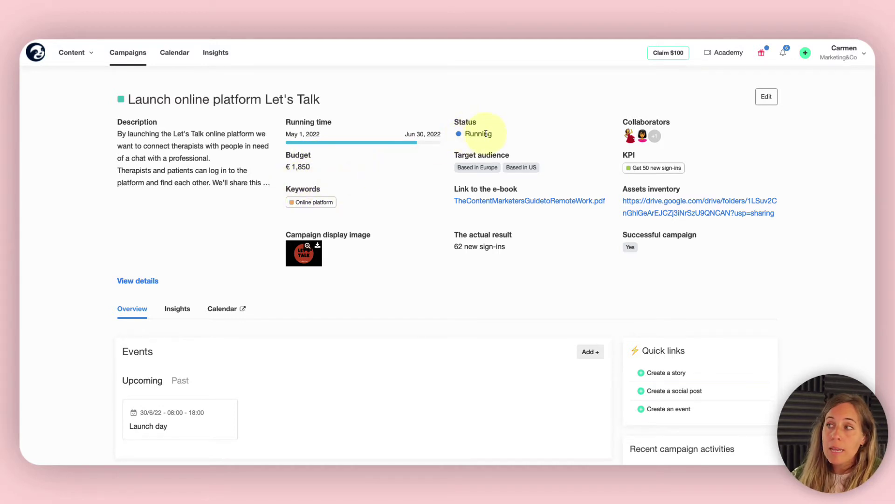
pyautogui.moveTo(642, 135)
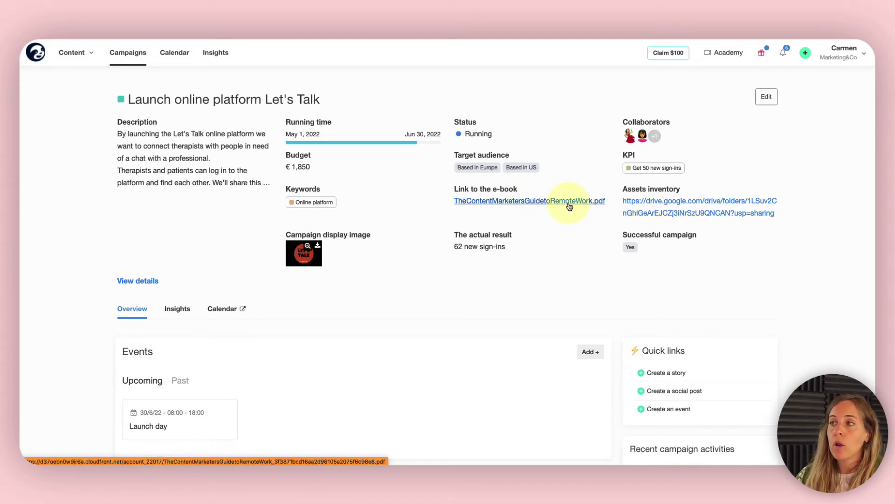
# Step: Check the campaign's assets inventory folder in Google Drive and its actual result on the campaign page
pyautogui.click(686, 206)
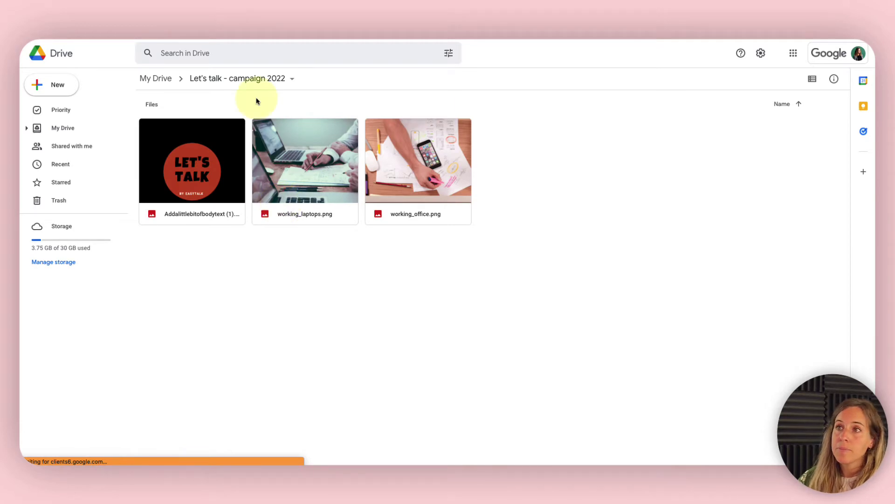
pyautogui.hotkey('ctrl', 'w')
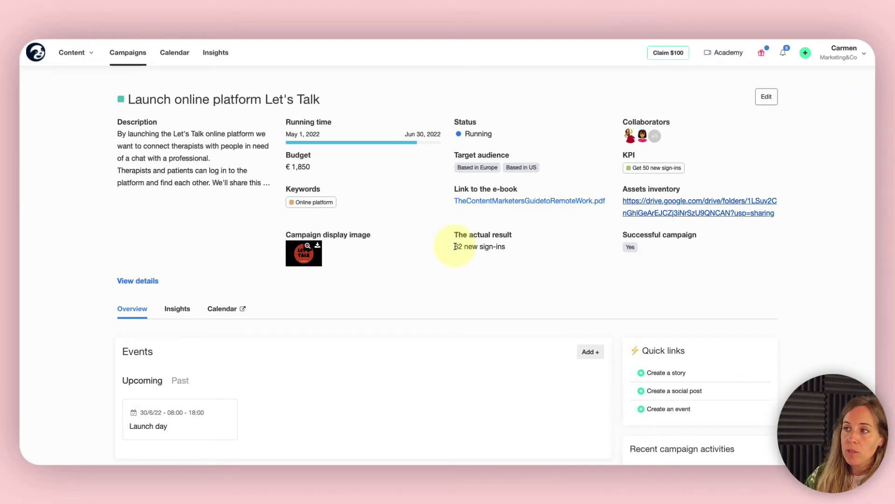
pyautogui.moveTo(456, 246); pyautogui.dragTo(494, 247)
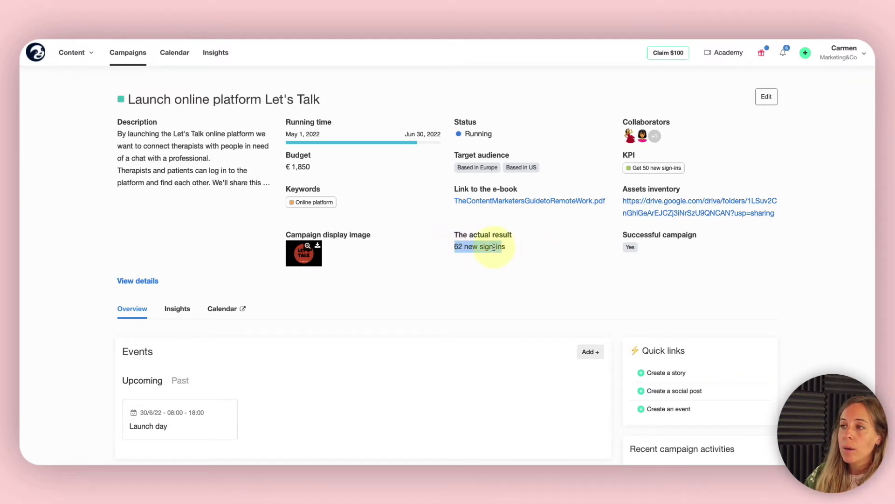
pyautogui.click(494, 247)
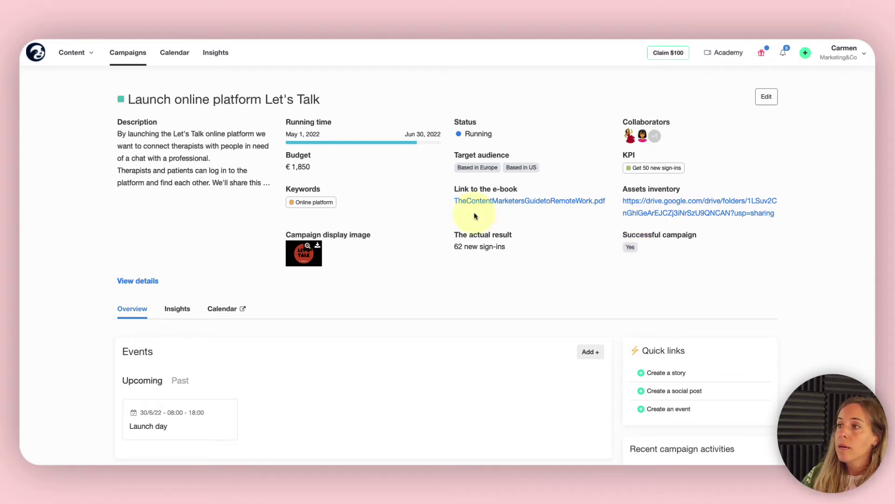
# Step: Open the Let's Talk campaign for editing, review all its details and custom fields, and close the form without saving
pyautogui.click(767, 97)
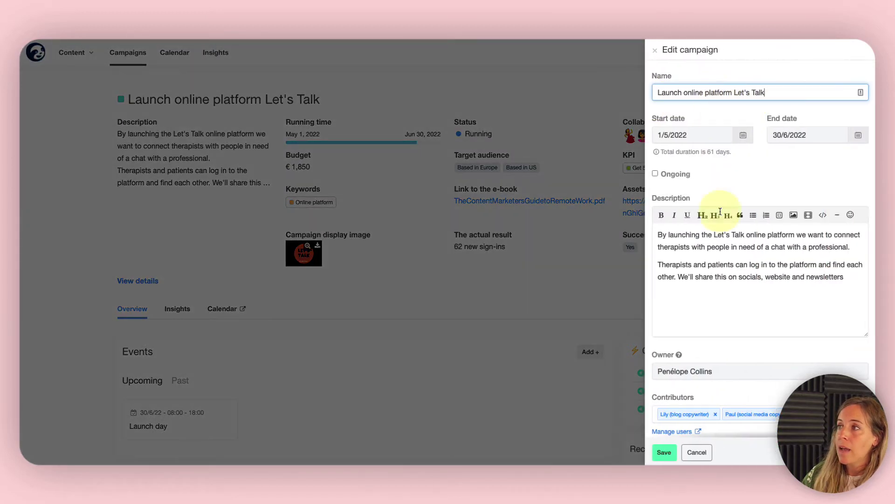
pyautogui.scroll(-1, 718, 270)
pyautogui.scroll(-5, 718, 270)
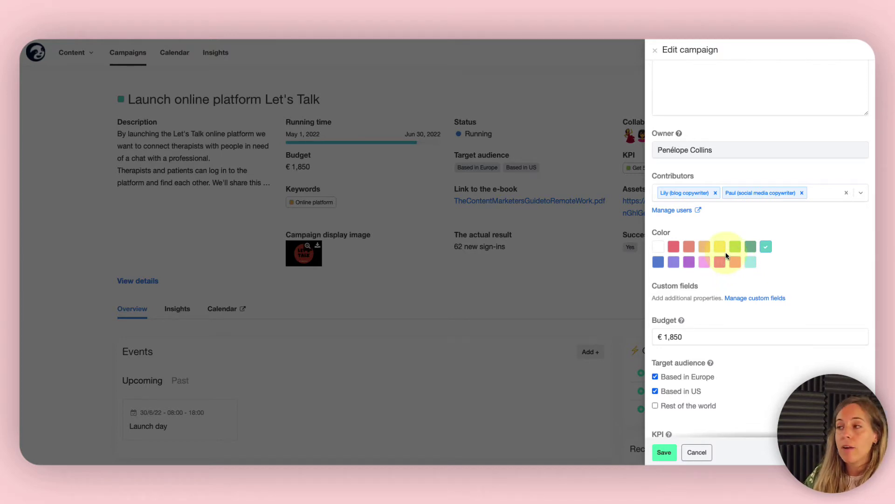
pyautogui.scroll(-5, 727, 256)
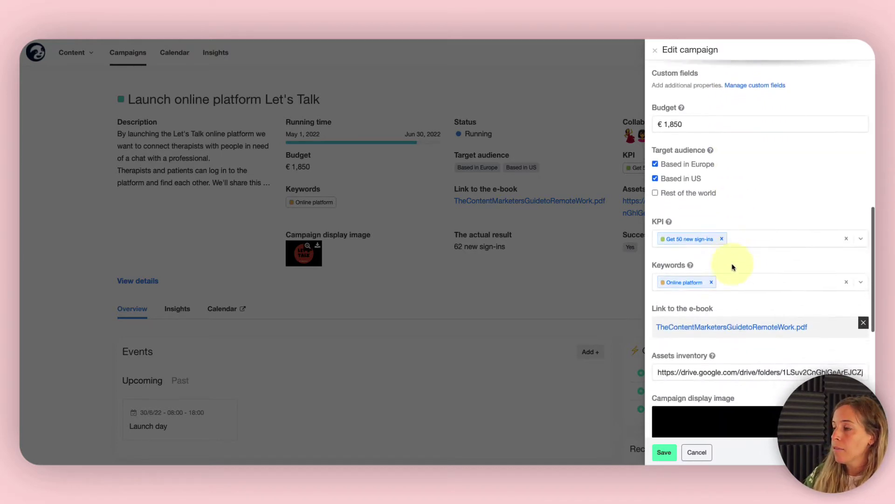
pyautogui.scroll(-7, 734, 267)
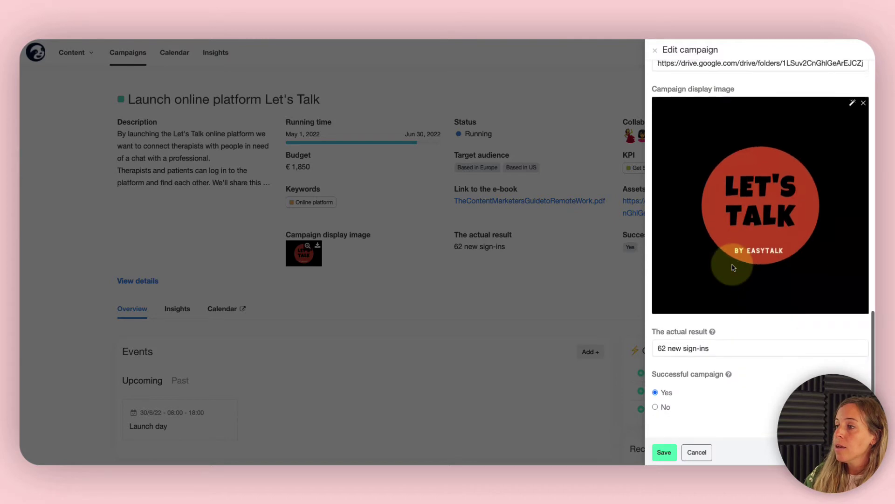
pyautogui.scroll(15, 732, 261)
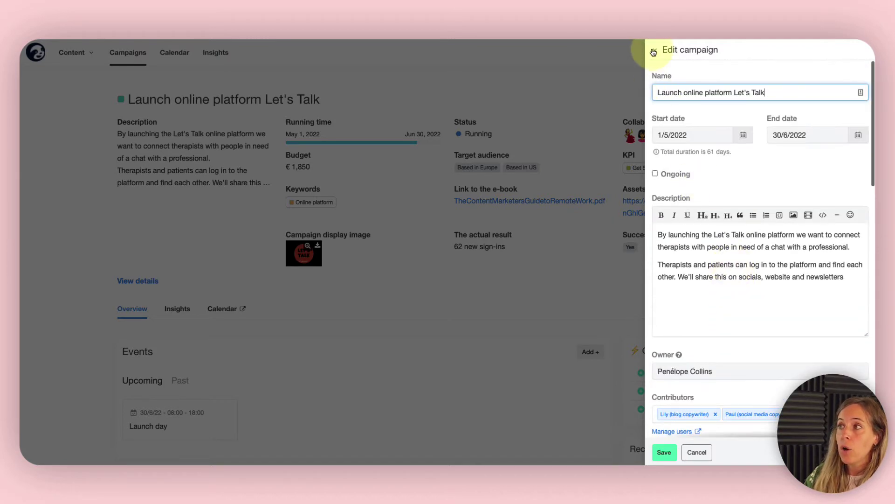
pyautogui.scroll(-6, 731, 296)
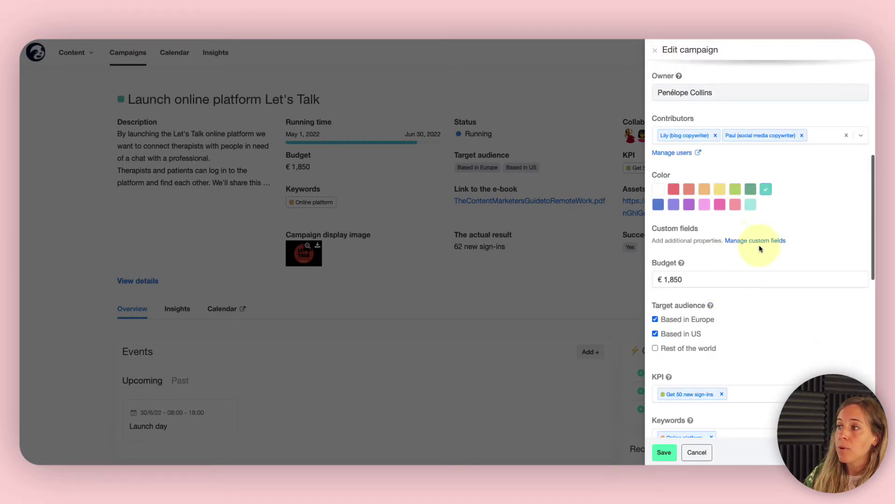
pyautogui.click(699, 452)
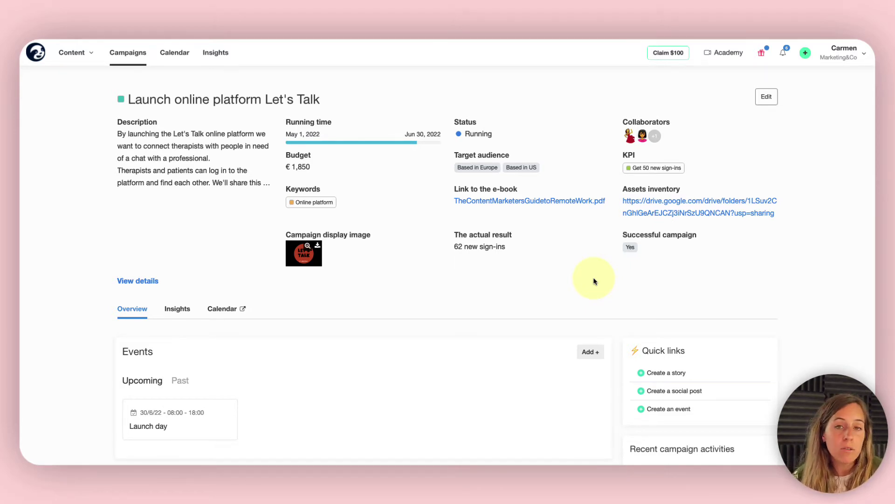
# Step: Review the events, stories and recent activities in the Let's Talk campaign overview
pyautogui.scroll(-3, 458, 292)
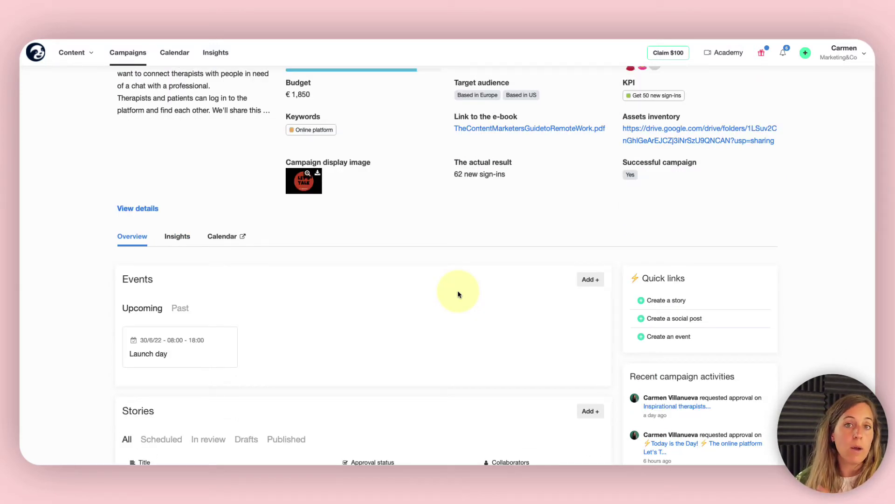
pyautogui.scroll(-3, 459, 300)
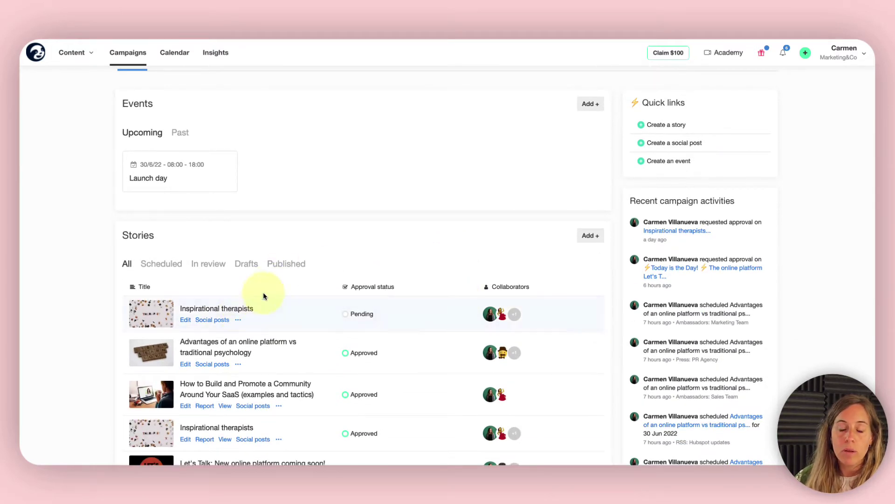
pyautogui.scroll(-2, 270, 293)
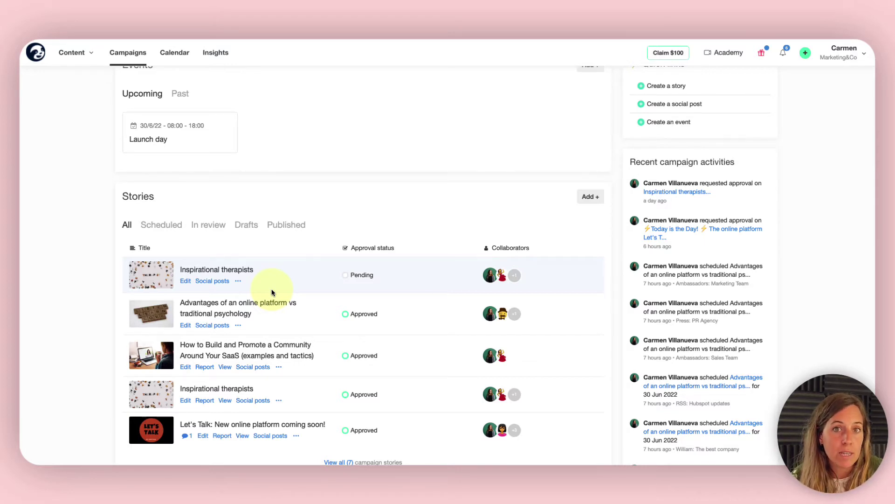
pyautogui.scroll(6, 273, 292)
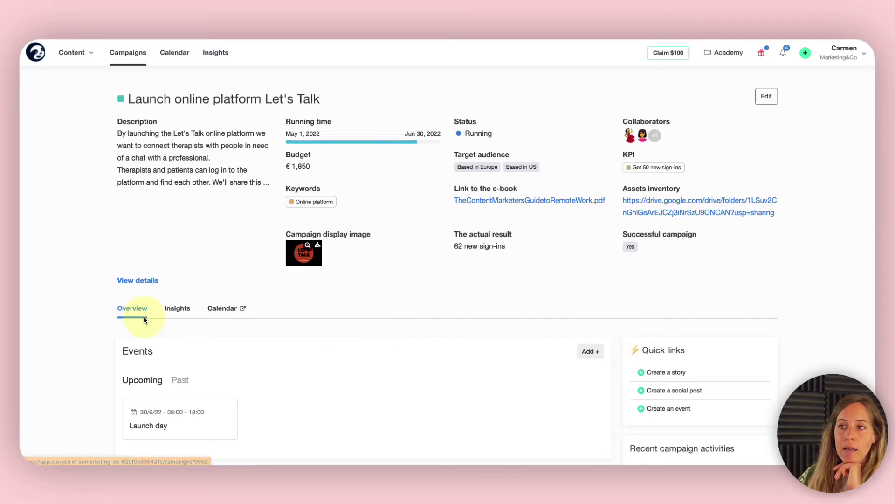
# Step: View the past events in the Events section of the campaign overview
pyautogui.scroll(-2, 138, 312)
pyautogui.scroll(-2, 175, 289)
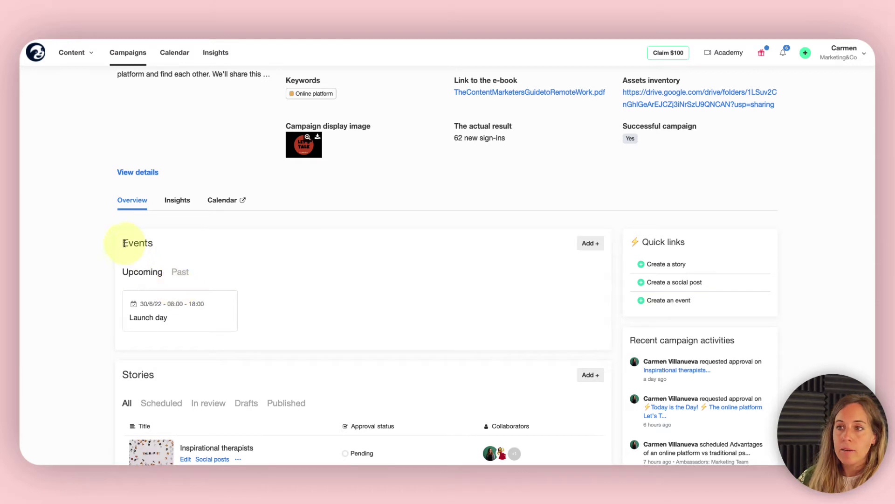
pyautogui.moveTo(120, 242); pyautogui.dragTo(153, 242)
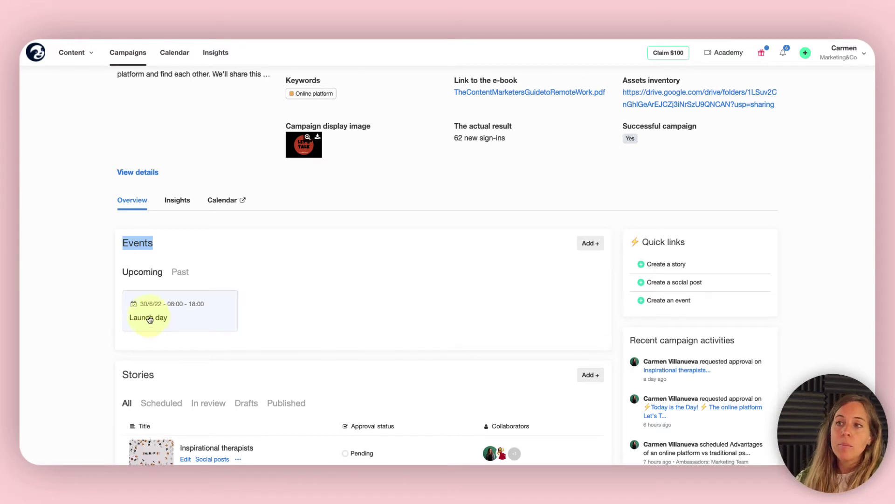
pyautogui.click(178, 276)
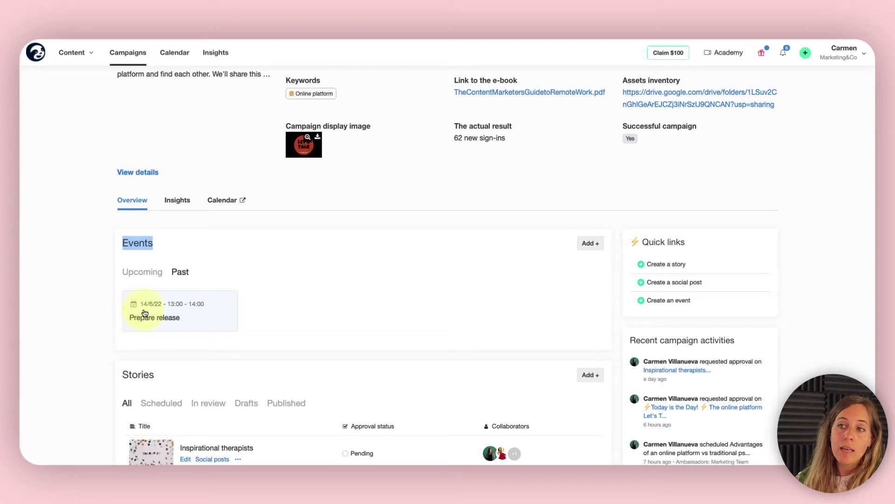
# Step: Show the campaign's upcoming events again and view its scheduled stories with their approval status
pyautogui.click(147, 278)
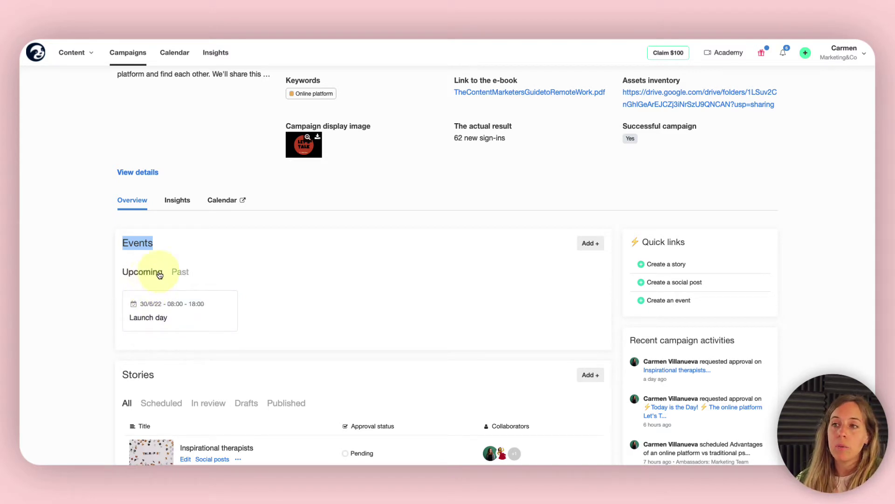
pyautogui.scroll(-5, 311, 326)
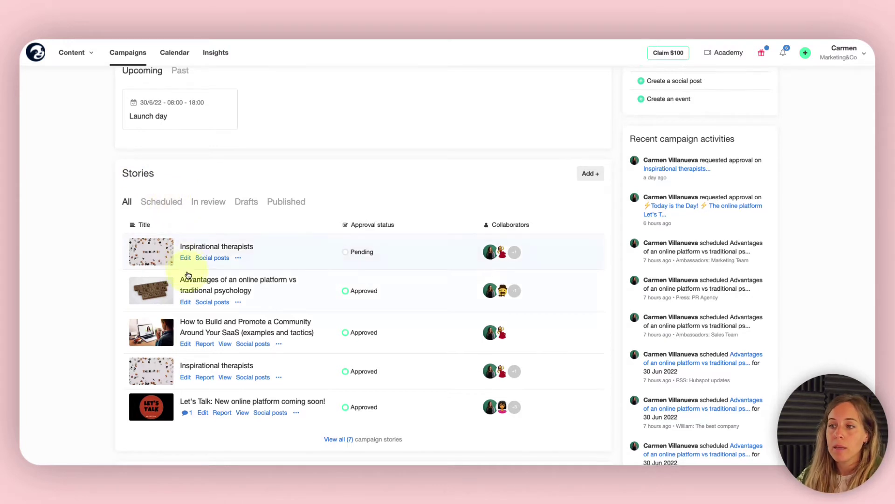
pyautogui.scroll(-1, 338, 434)
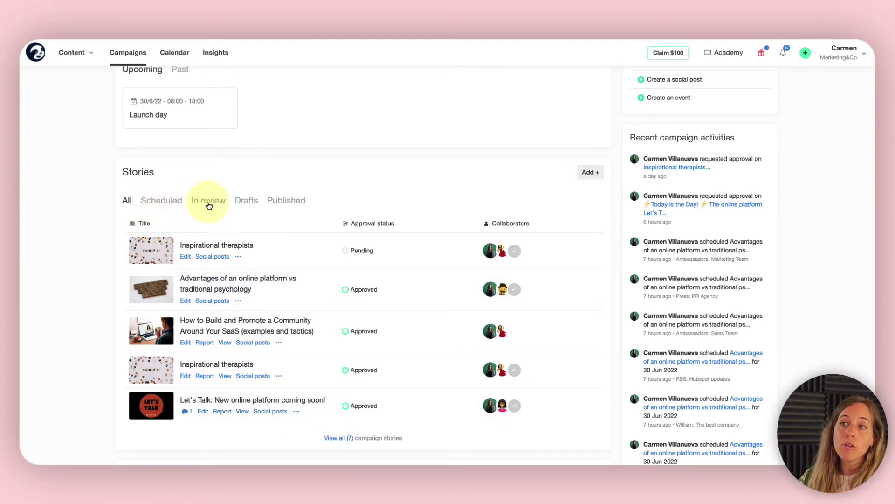
pyautogui.click(171, 204)
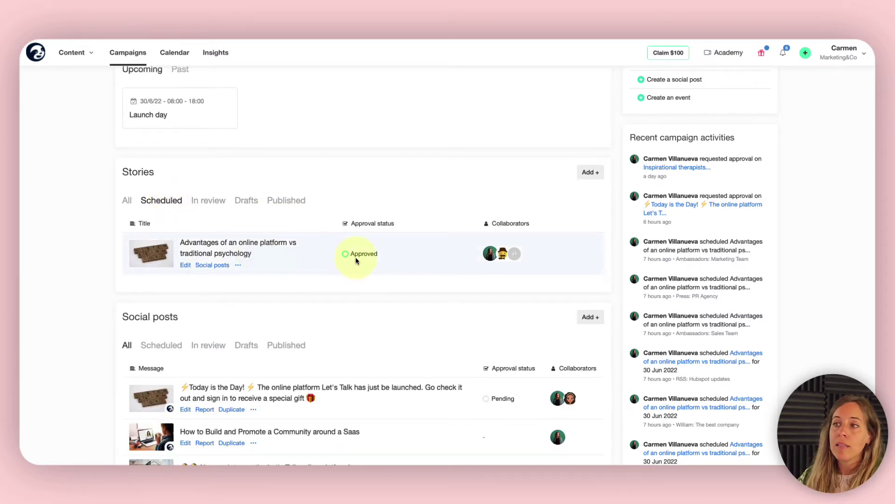
pyautogui.moveTo(357, 257)
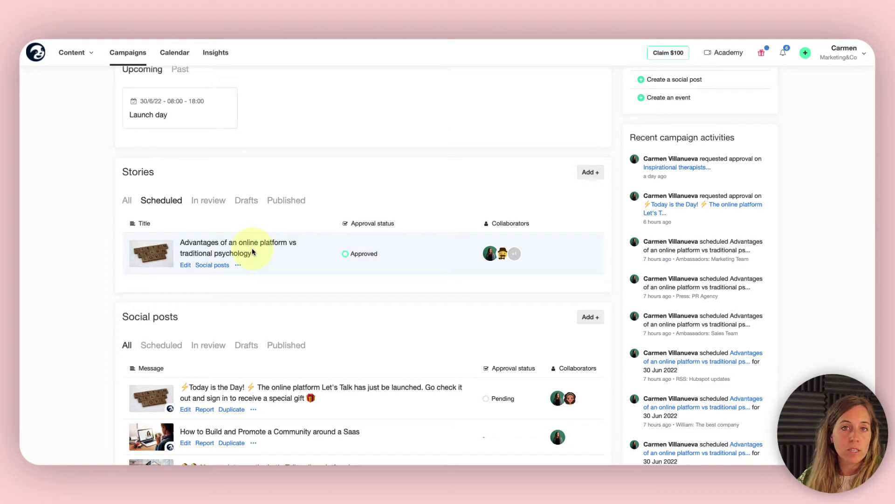
# Step: View the campaign's stories in review, drafts and published stories, and check the options for adding a story
pyautogui.click(209, 203)
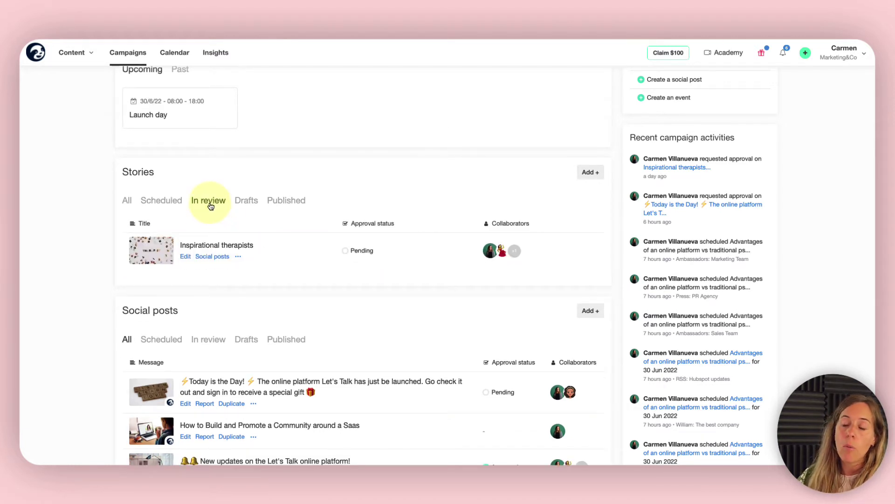
pyautogui.moveTo(361, 253)
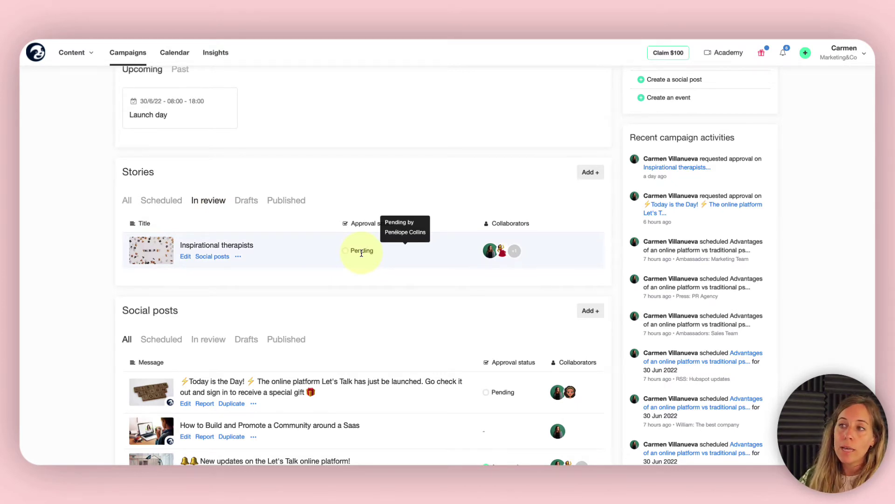
pyautogui.click(247, 201)
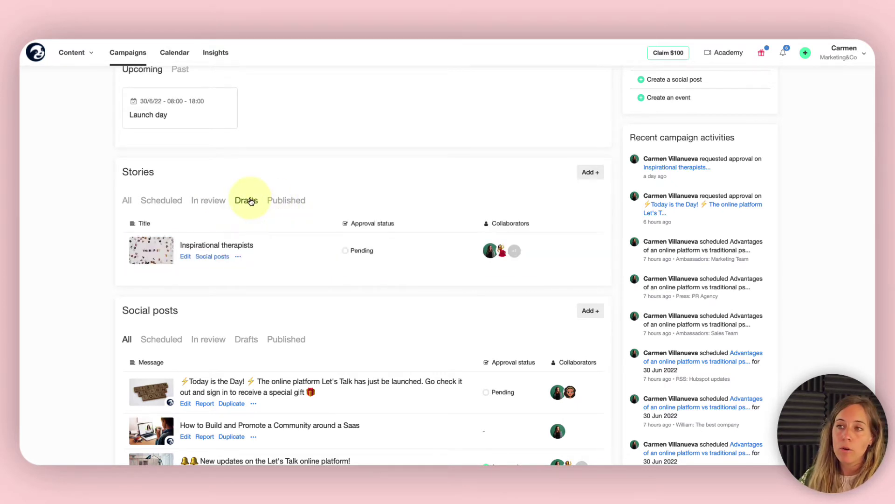
pyautogui.click(297, 205)
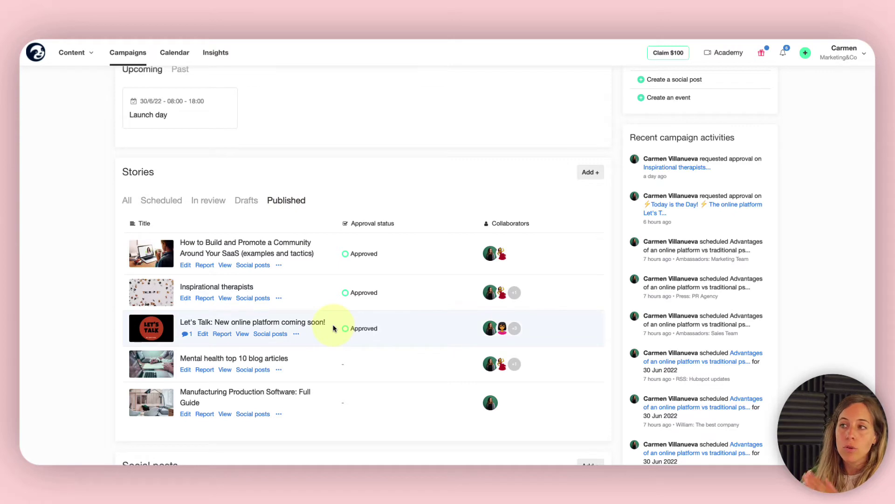
pyautogui.click(589, 176)
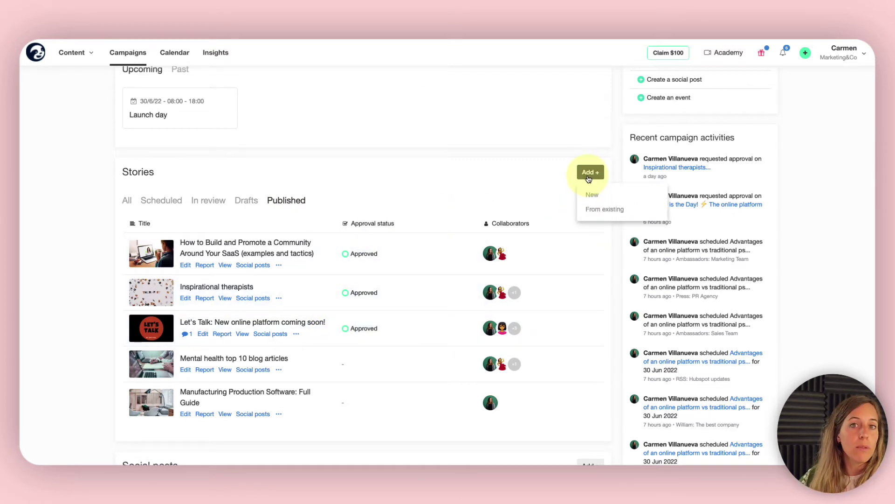
# Step: Review the campaign's social posts, filtering them by Scheduled and by In review
pyautogui.scroll(-6, 450, 239)
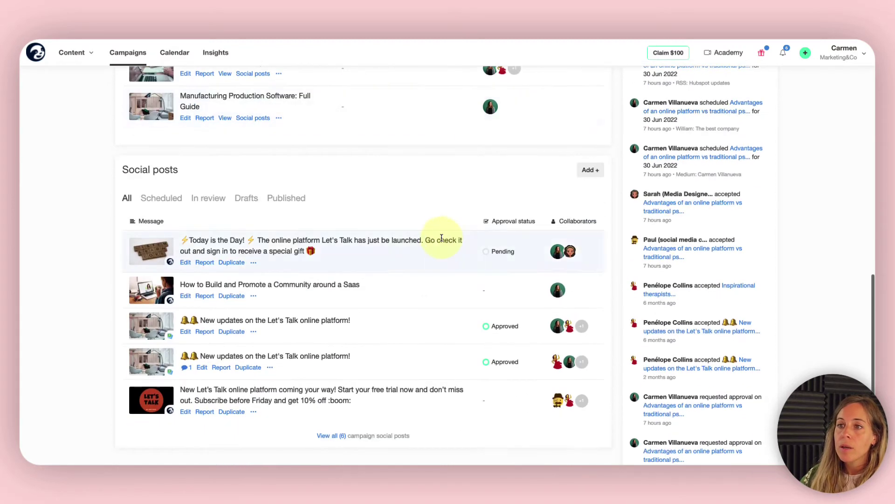
pyautogui.scroll(-1, 442, 238)
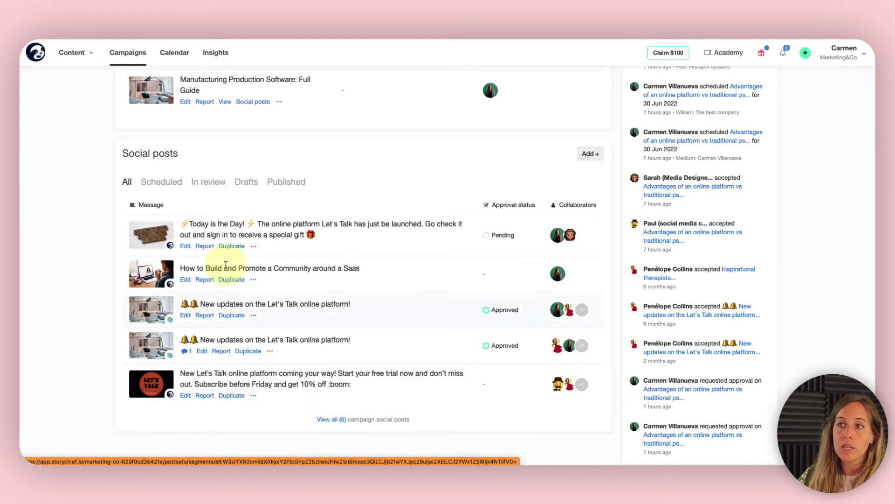
pyautogui.click(162, 184)
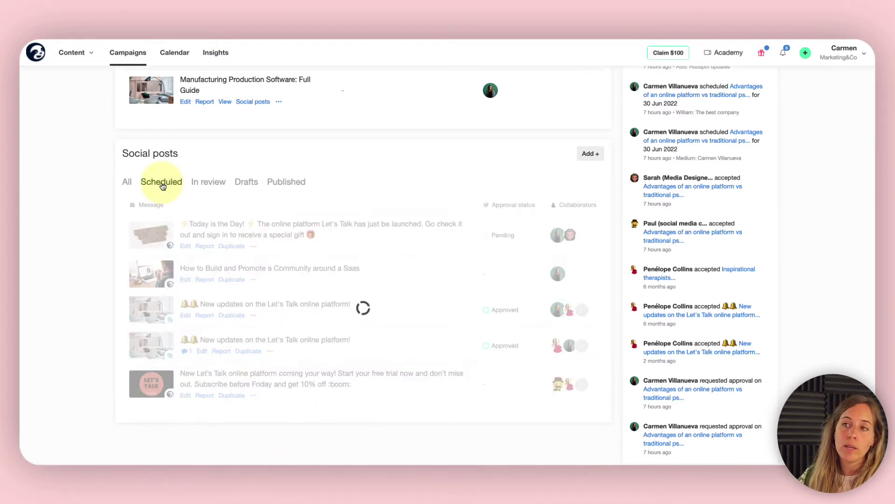
pyautogui.click(205, 189)
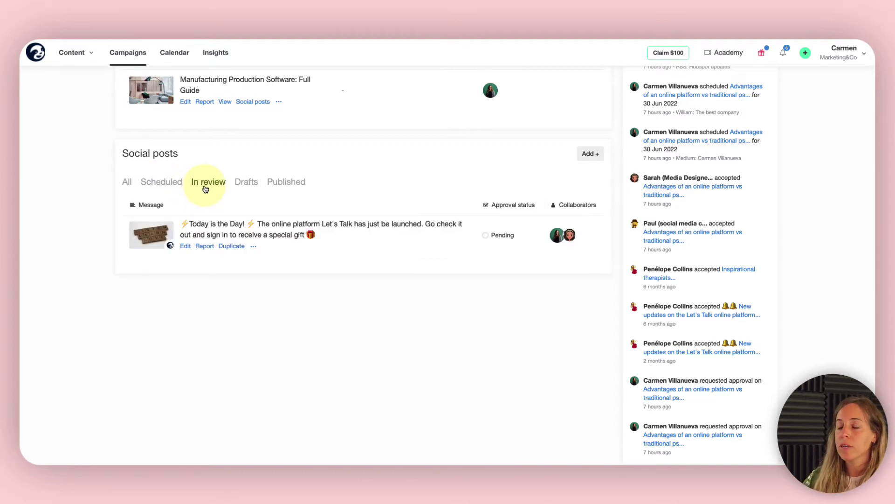
# Step: Read through the recent campaign activities for approval requests, scheduled content and accepted items, and return to the campaign details
pyautogui.scroll(3, 337, 258)
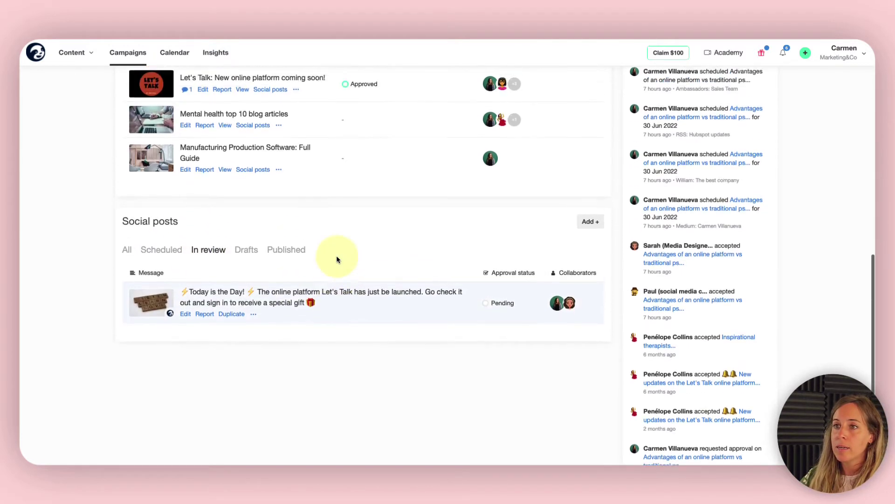
pyautogui.scroll(6, 337, 259)
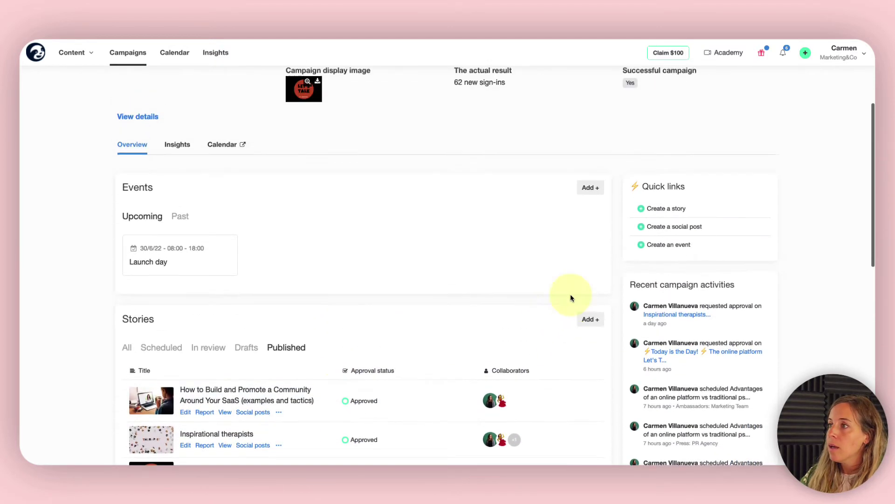
pyautogui.scroll(-2, 690, 306)
pyautogui.moveTo(631, 229); pyautogui.dragTo(735, 228)
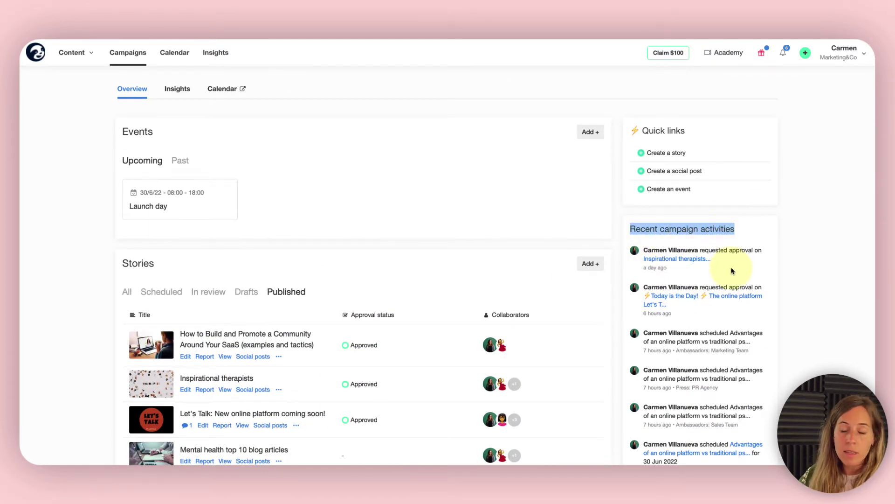
pyautogui.scroll(-2, 730, 268)
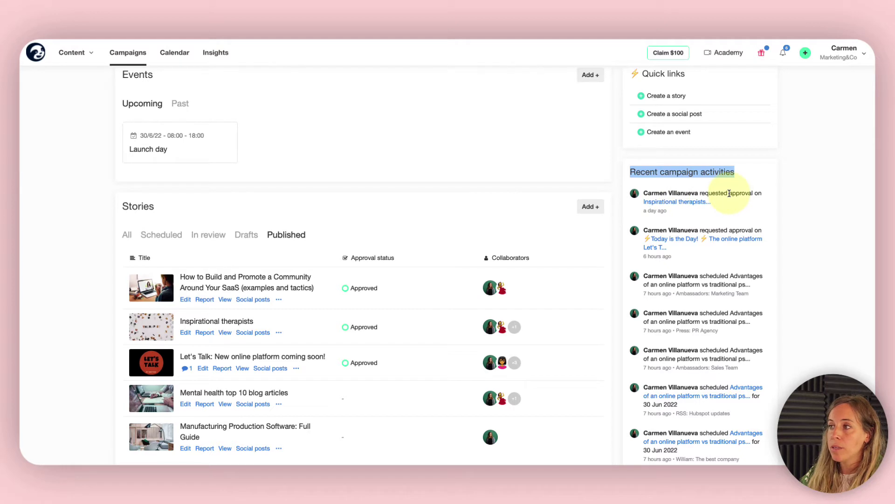
pyautogui.scroll(-2, 670, 230)
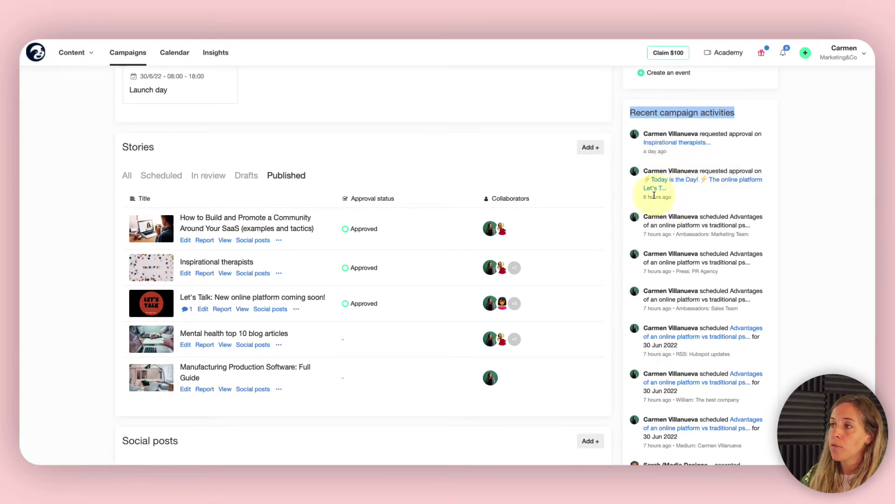
pyautogui.scroll(-2, 684, 279)
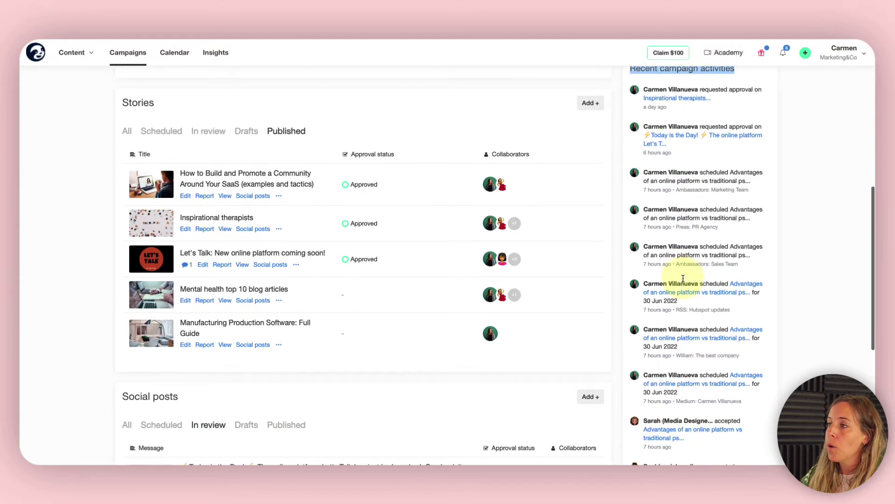
pyautogui.scroll(-2, 683, 279)
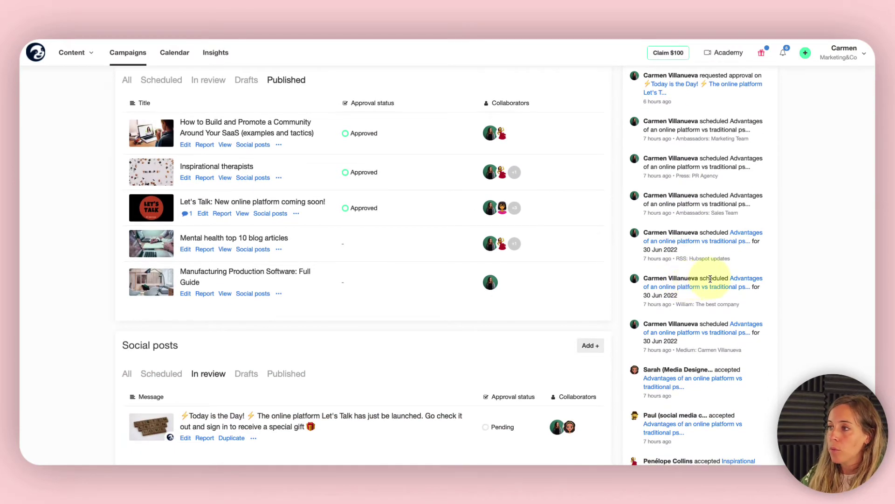
pyautogui.scroll(-2, 711, 279)
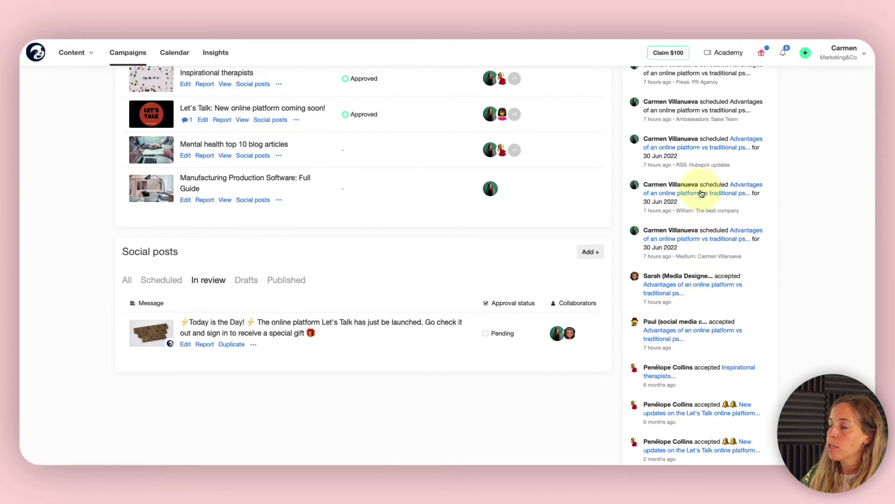
pyautogui.scroll(-1, 714, 261)
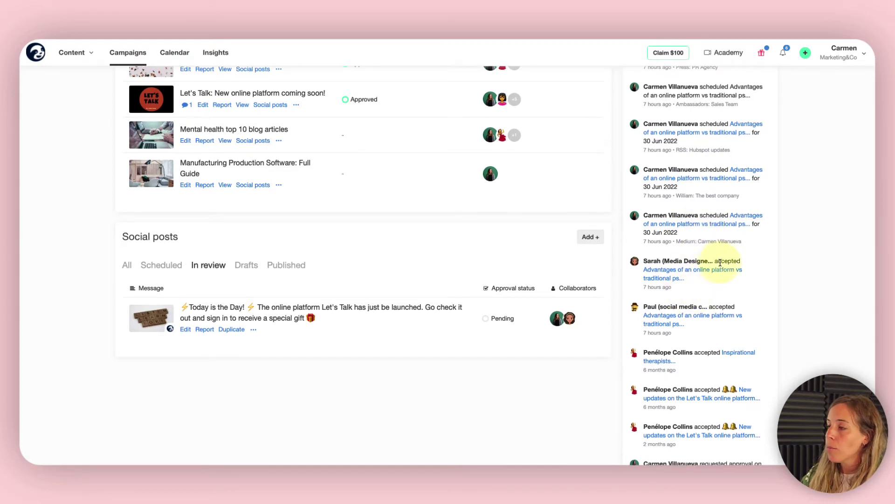
pyautogui.scroll(-3, 710, 310)
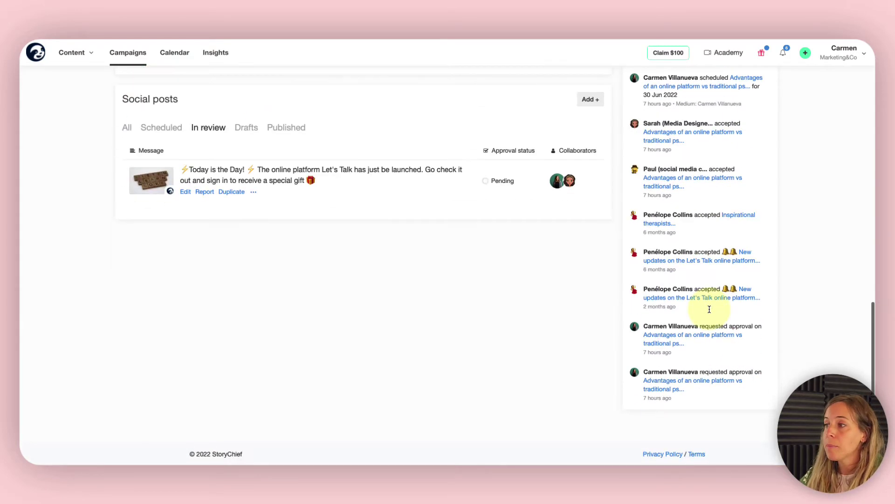
pyautogui.scroll(2, 710, 311)
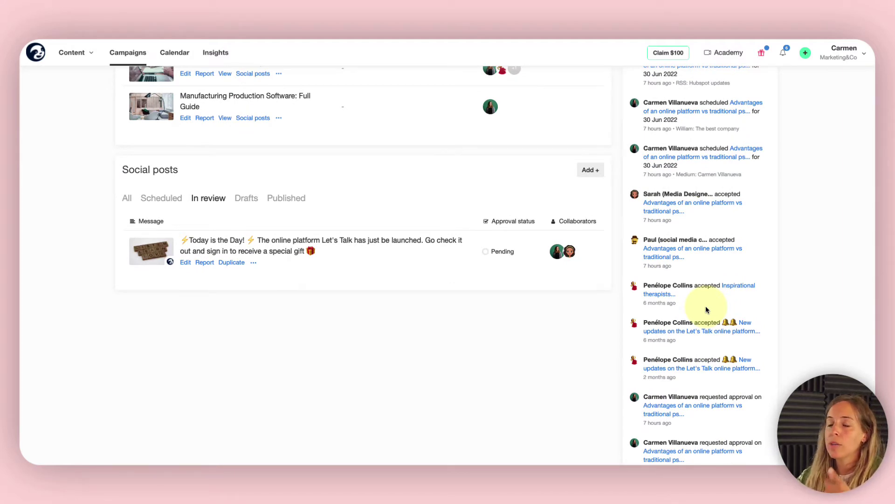
pyautogui.scroll(7, 526, 300)
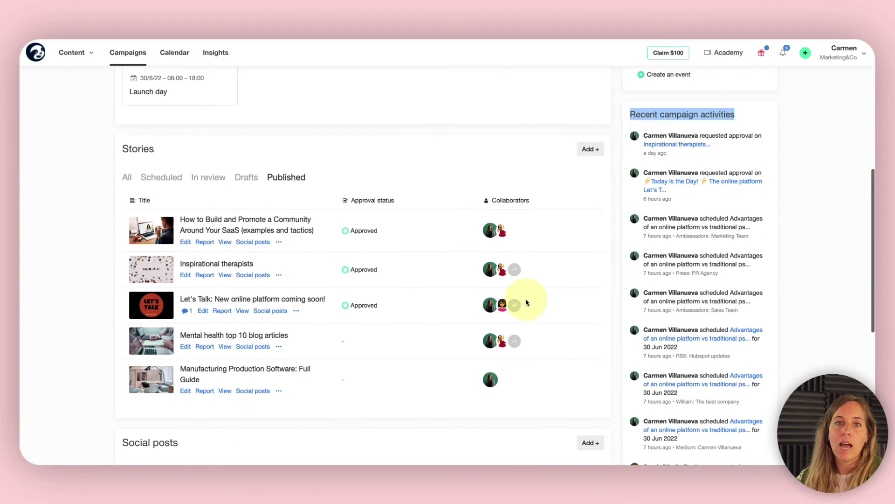
pyautogui.scroll(6, 525, 289)
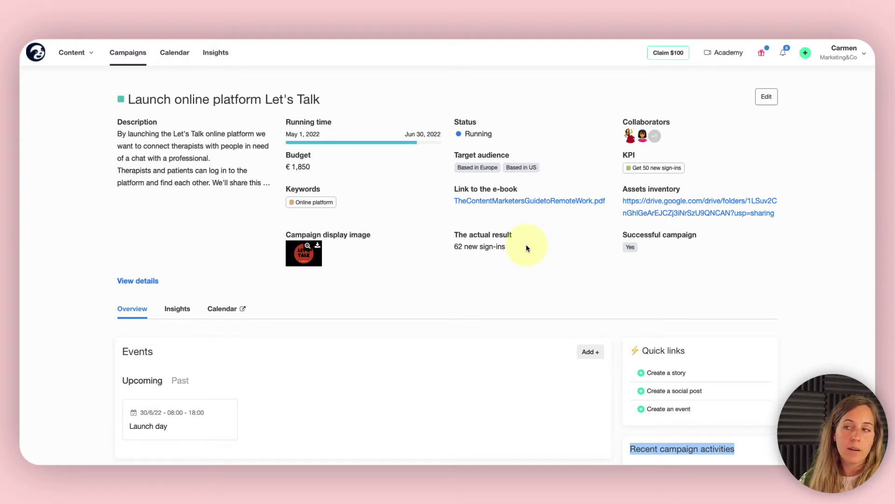
# Step: Open the content calendar and examine the June 2022 entries and events across campaigns in the month view
pyautogui.click(182, 58)
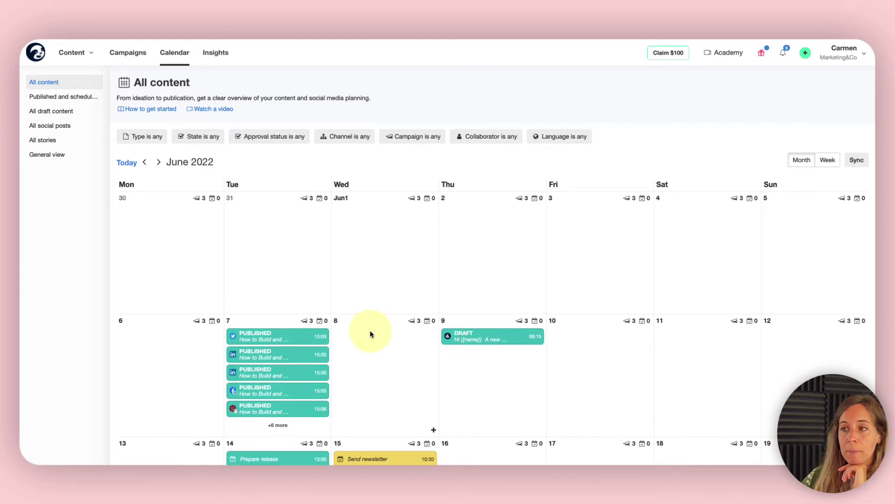
pyautogui.scroll(-2, 370, 331)
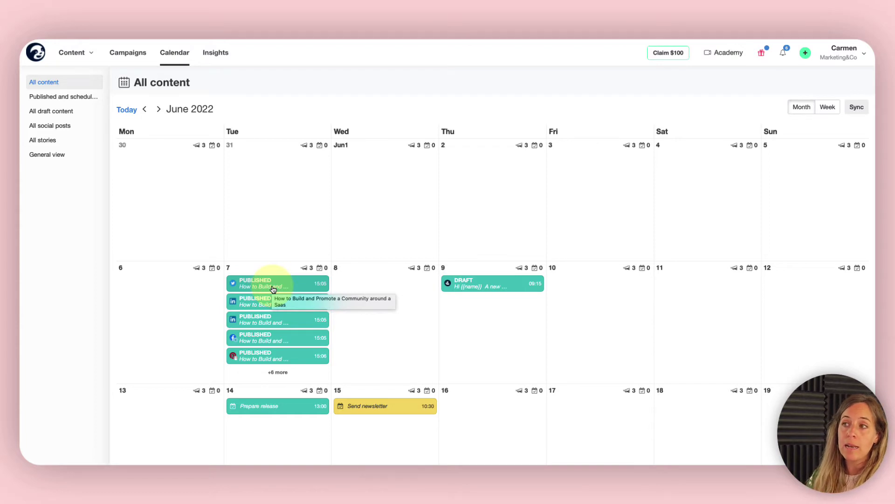
pyautogui.scroll(-1, 269, 289)
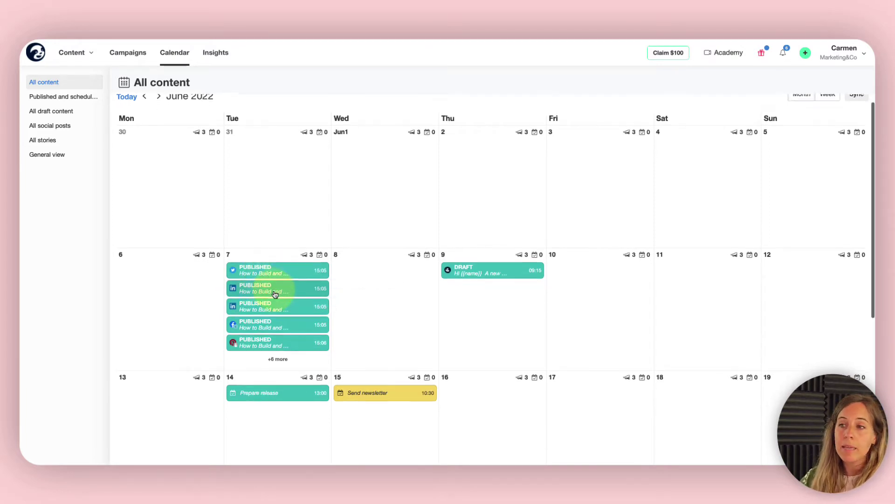
pyautogui.scroll(-3, 275, 297)
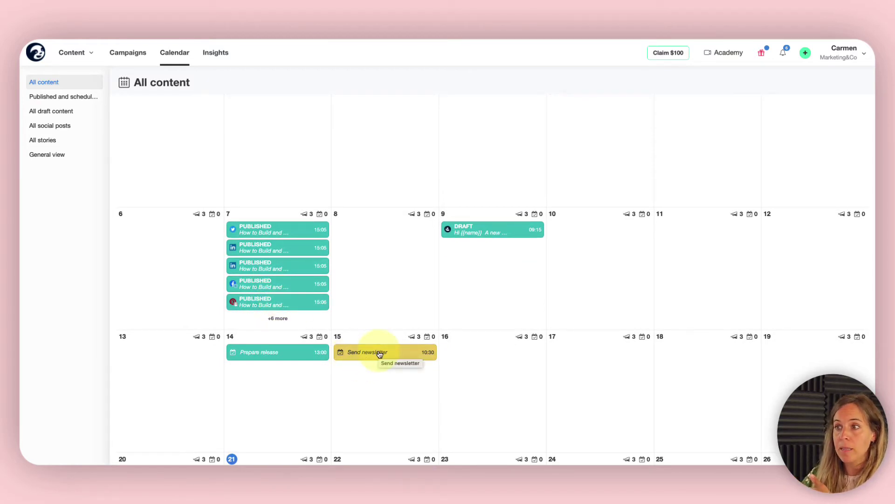
pyautogui.scroll(-10, 379, 354)
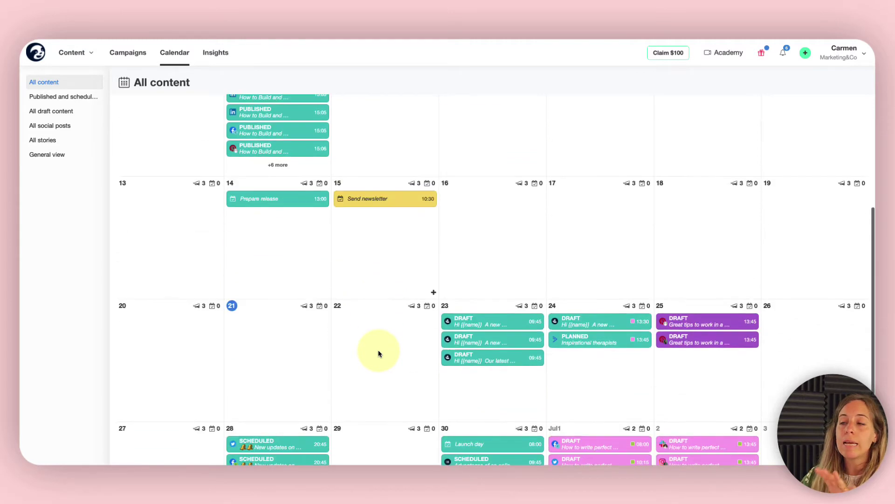
pyautogui.scroll(-5, 379, 353)
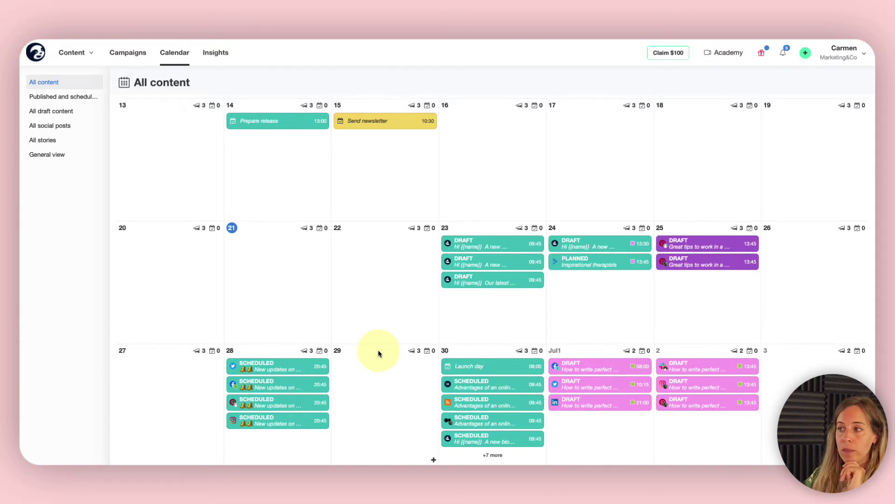
pyautogui.scroll(20, 379, 354)
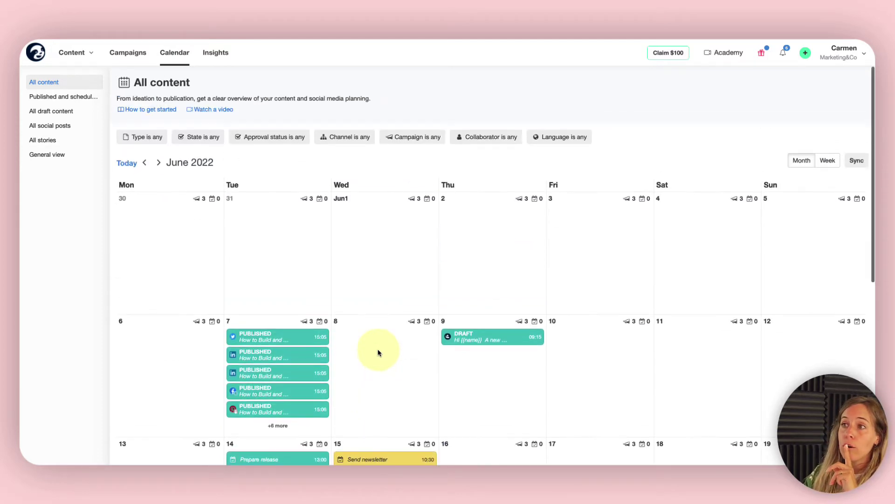
# Step: Filter the content calendar to the Launch online platform Let's Talk campaign and check the option for saving the filter as a segment
pyautogui.click(415, 144)
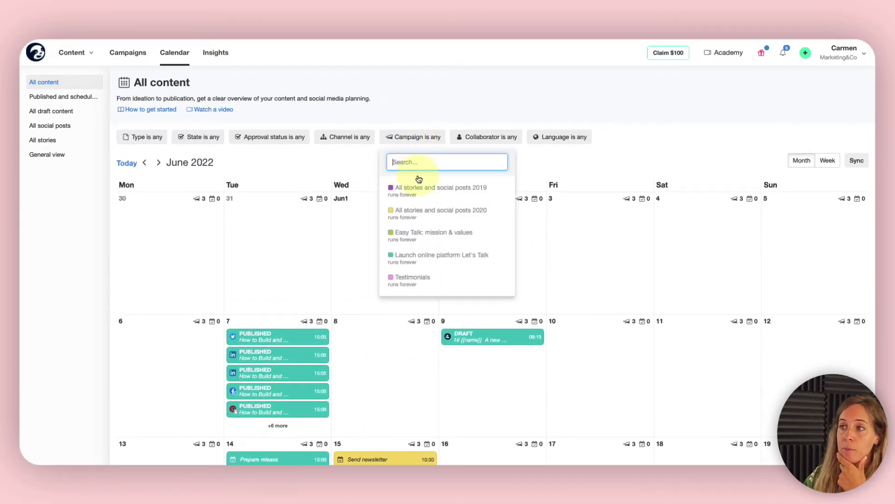
pyautogui.click(430, 260)
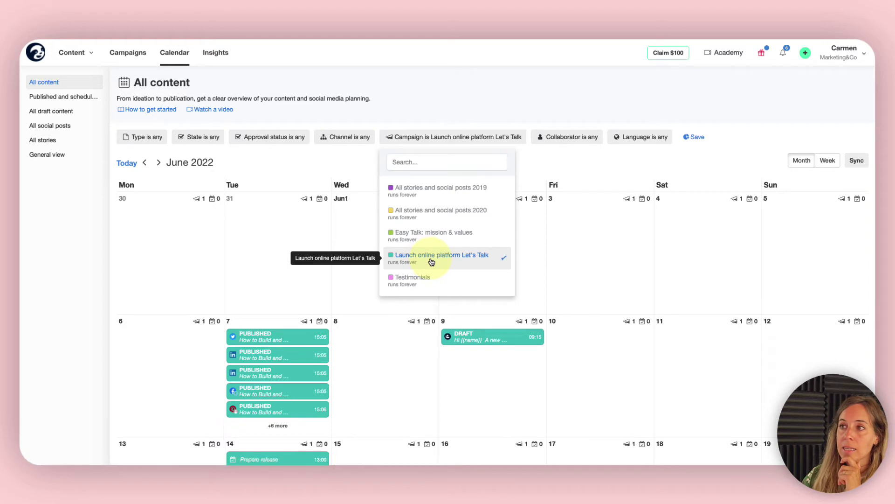
pyautogui.click(697, 138)
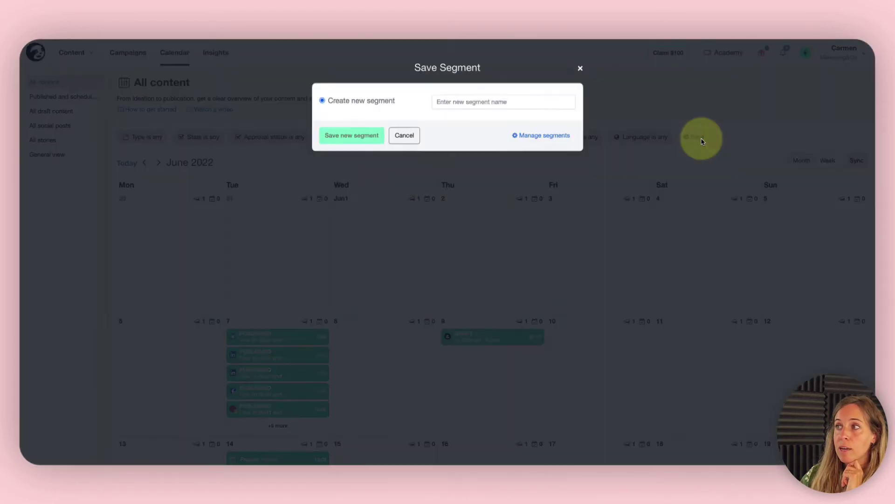
pyautogui.click(580, 69)
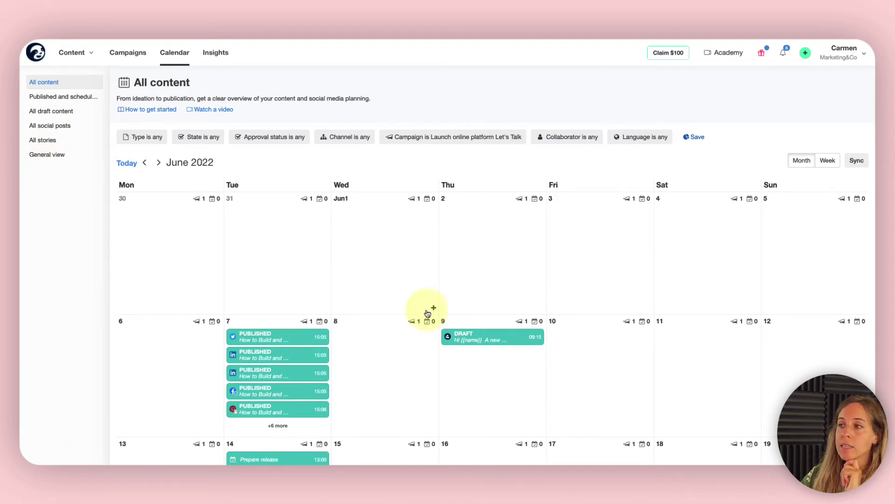
# Step: Review the Let's Talk campaign's June 2022 calendar entries and clear the campaign filter
pyautogui.scroll(-4, 429, 310)
pyautogui.scroll(-3, 429, 310)
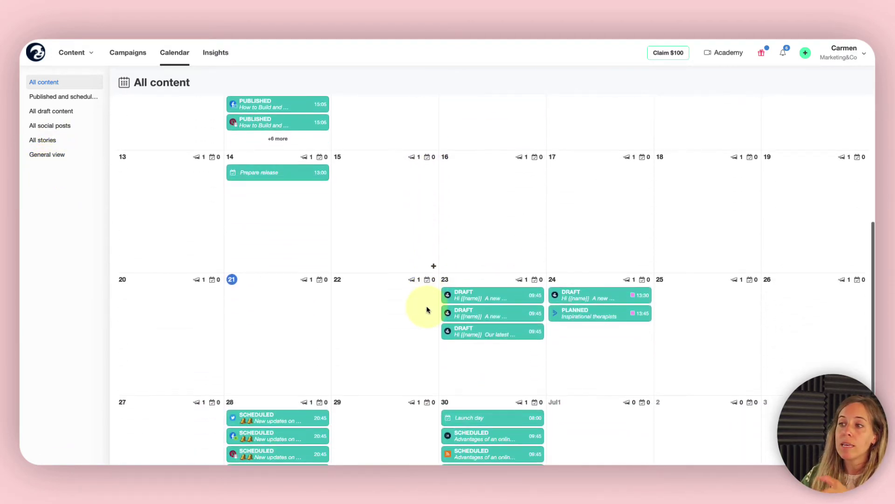
pyautogui.scroll(-2, 427, 310)
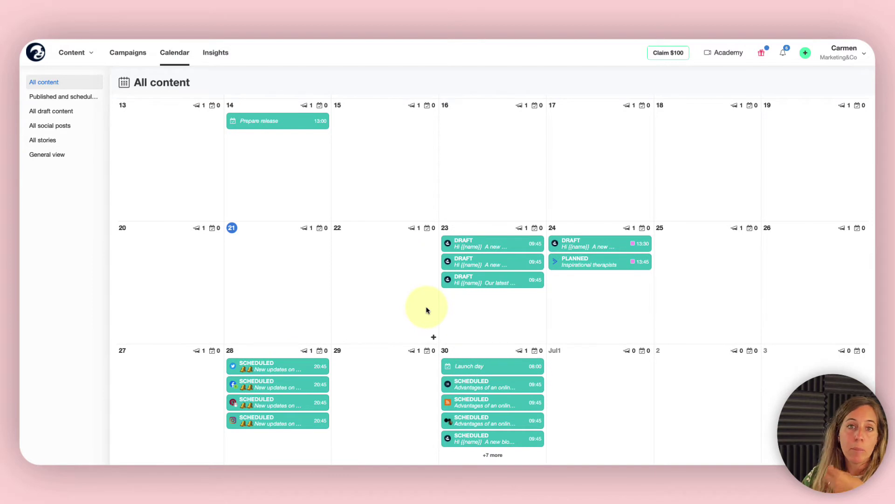
pyautogui.scroll(9, 404, 306)
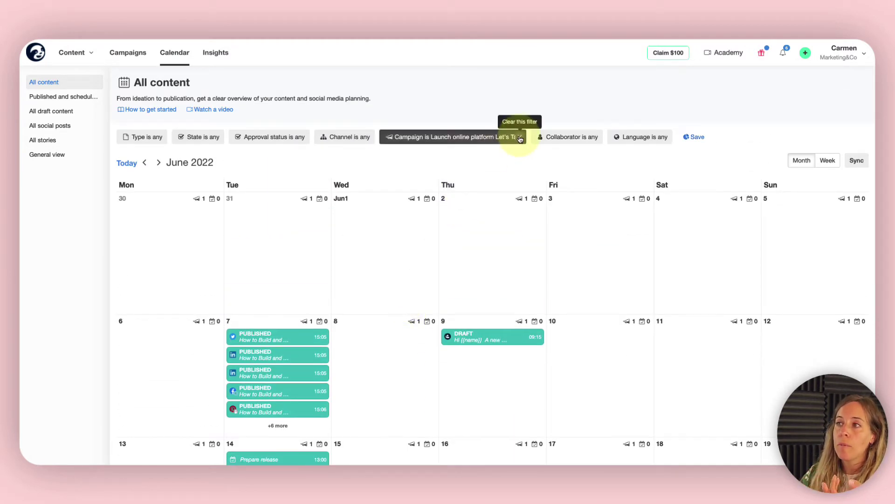
pyautogui.click(519, 136)
# Step: Look over the unfiltered June calendar and preview the Twitter post published on 7 June at 15:05
pyautogui.scroll(-5, 500, 216)
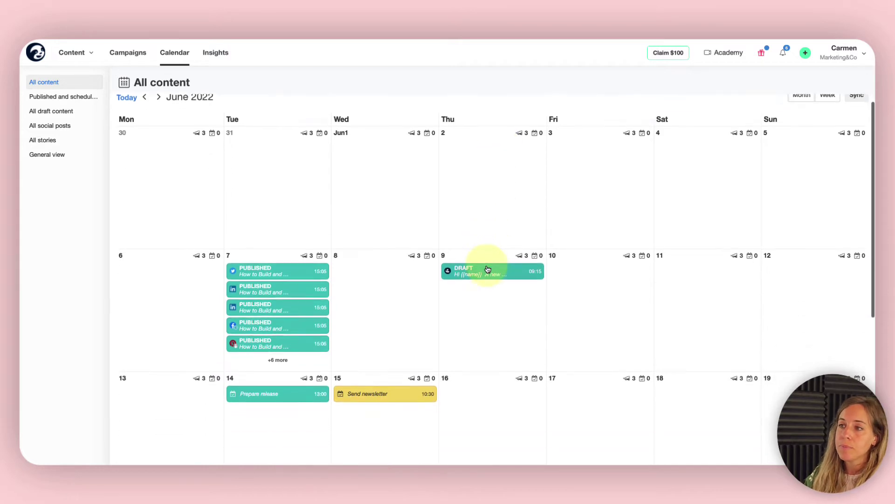
pyautogui.scroll(-2, 486, 267)
pyautogui.scroll(3, 486, 265)
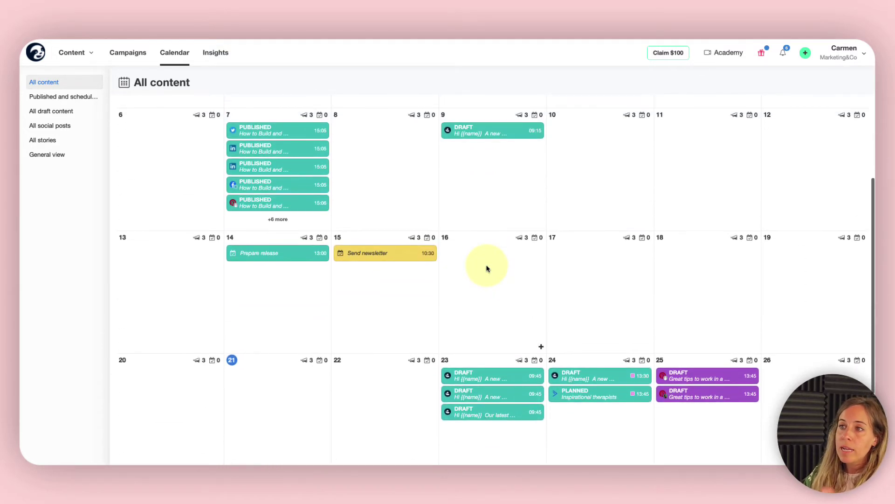
pyautogui.scroll(1, 469, 264)
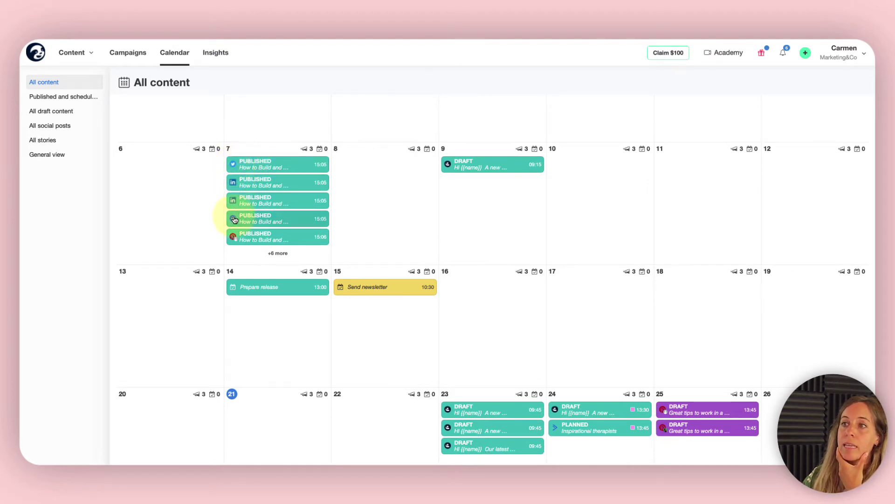
pyautogui.click(265, 167)
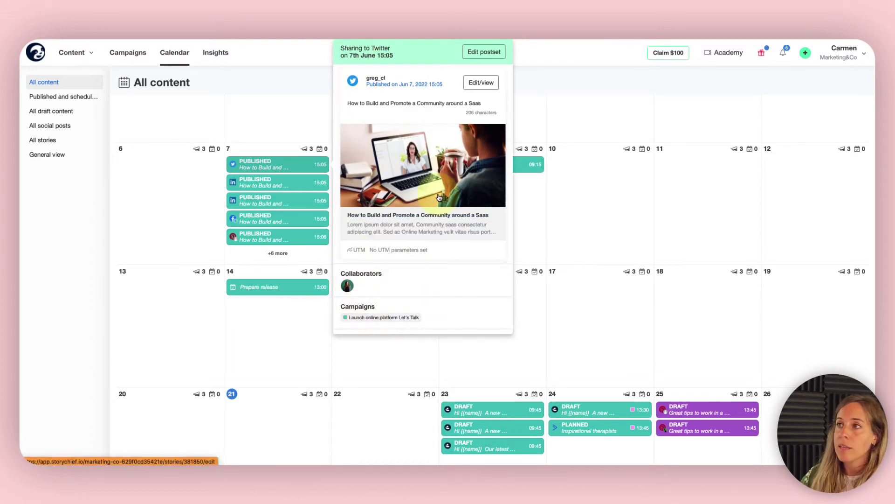
pyautogui.click(583, 207)
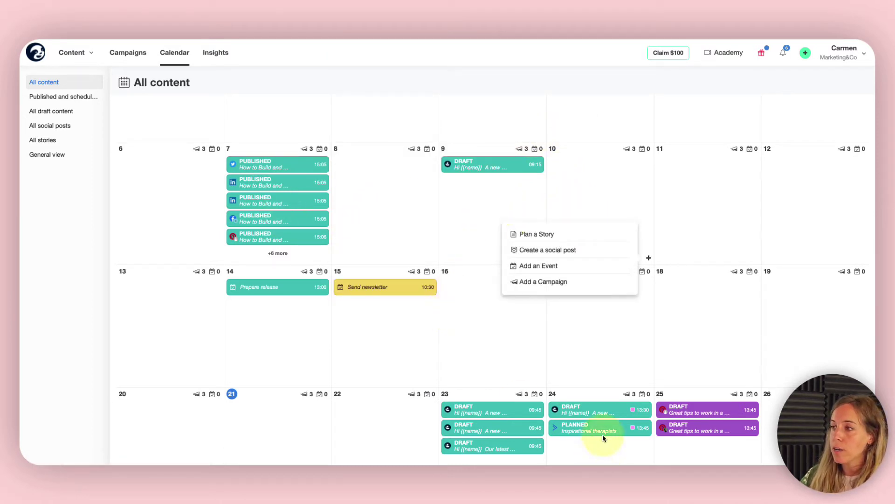
# Step: Preview the draft mailing to ambassadors planned for 24 June at 13:30 and close the preview
pyautogui.click(604, 414)
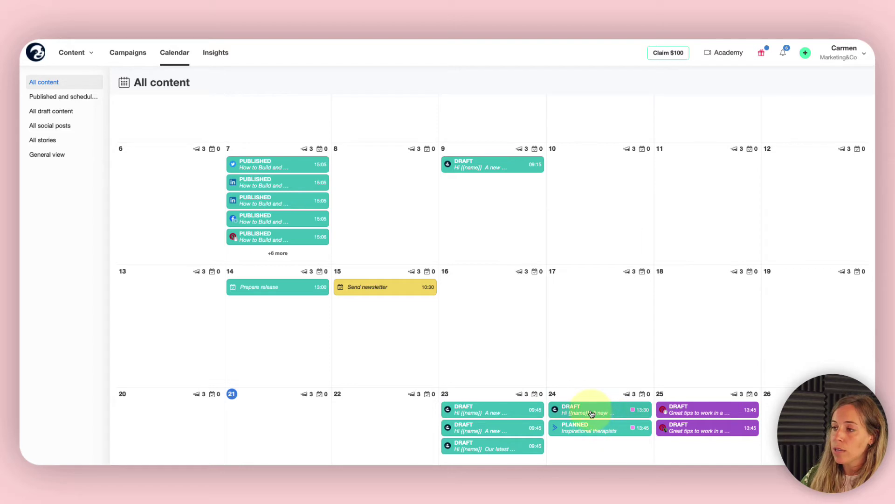
pyautogui.click(601, 414)
pyautogui.scroll(-1, 510, 397)
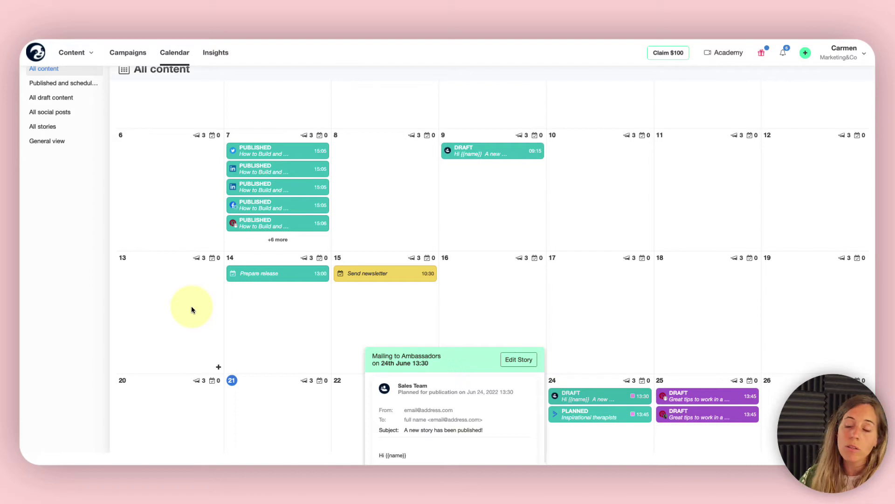
pyautogui.click(63, 279)
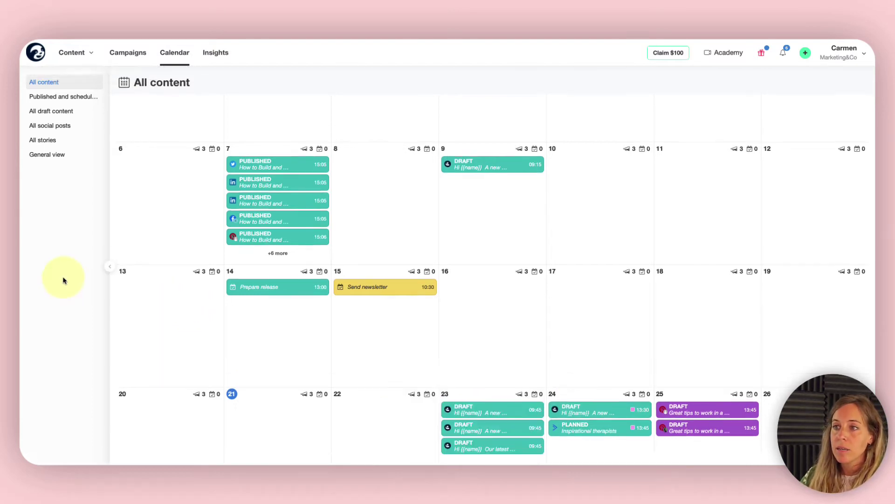
# Step: View the details of the Launch day event on 30 June and close them
pyautogui.scroll(-3, 466, 375)
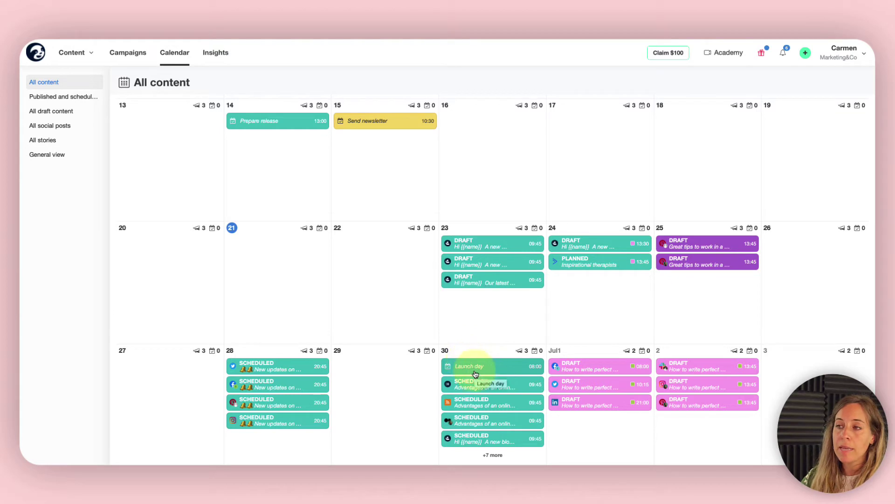
pyautogui.click(475, 372)
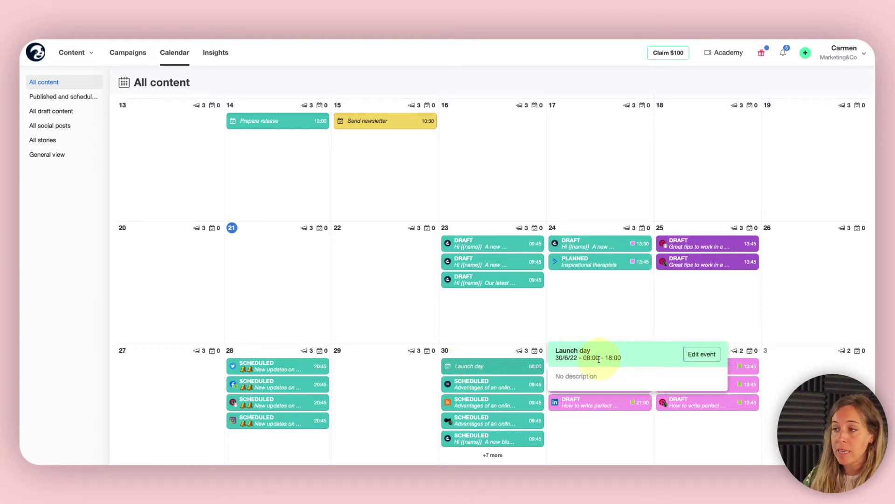
pyautogui.click(84, 284)
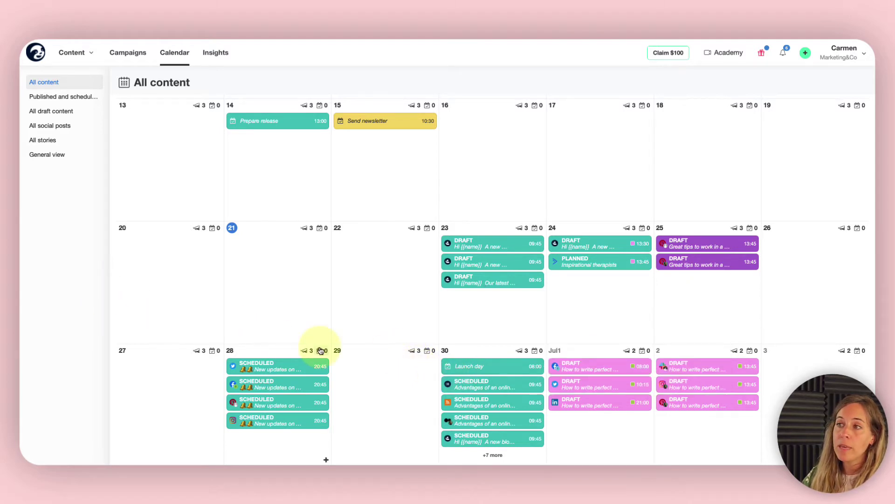
# Step: Compare the color-coded entries of the different campaigns across the June 2022 month view
pyautogui.scroll(5, 384, 367)
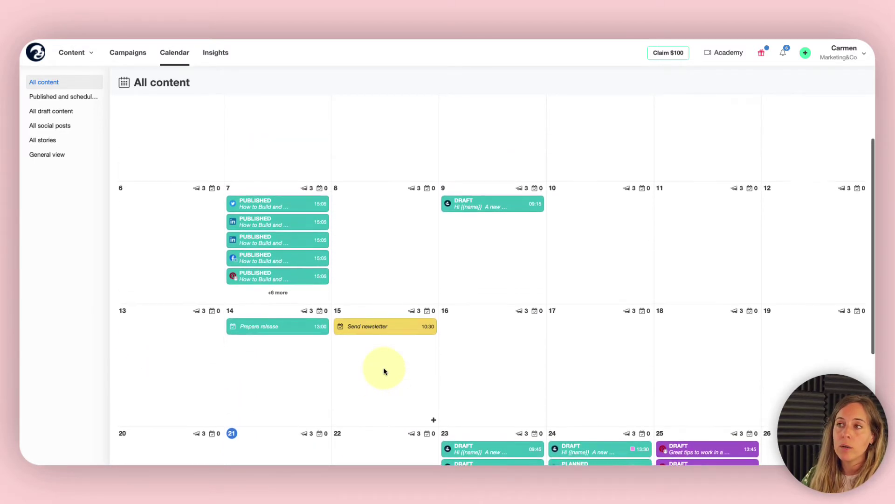
pyautogui.scroll(2, 384, 370)
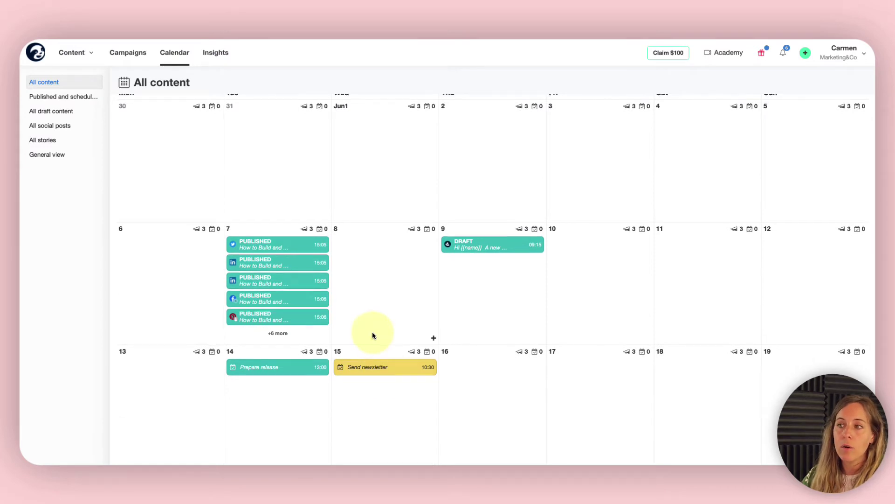
pyautogui.scroll(-4, 372, 335)
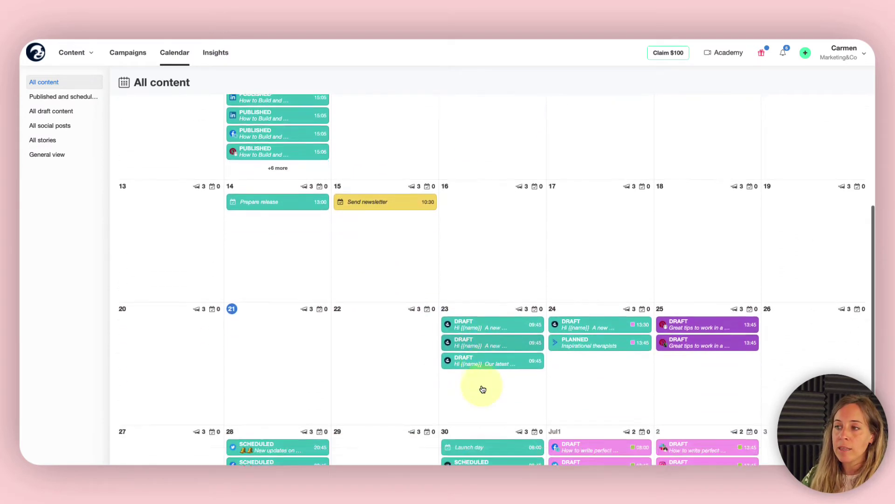
pyautogui.scroll(-2, 483, 389)
pyautogui.scroll(-1, 298, 374)
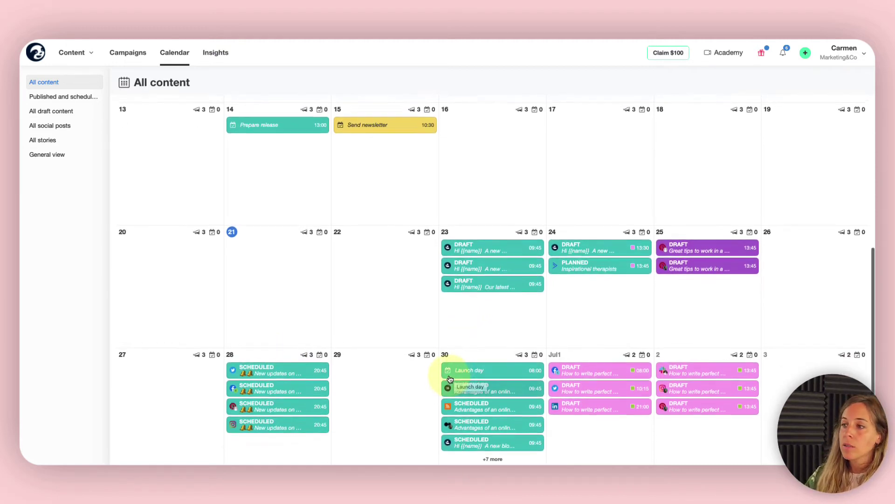
pyautogui.scroll(10, 453, 377)
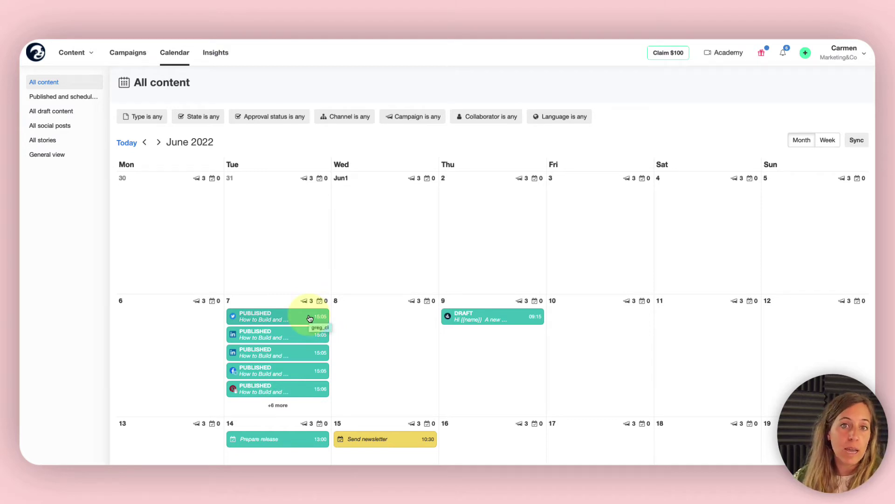
# Step: Open the Launch online platform Let's Talk campaign from the campaign list and examine the color and custom field settings in its edit form
pyautogui.click(134, 56)
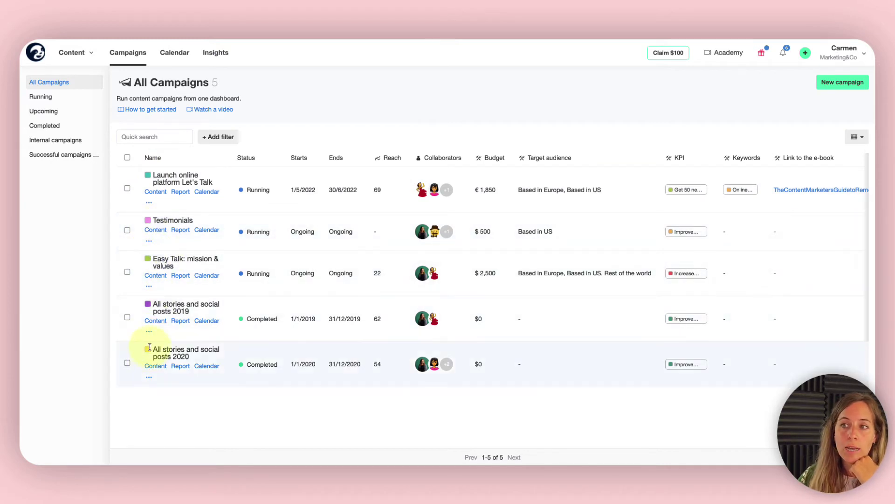
pyautogui.click(160, 195)
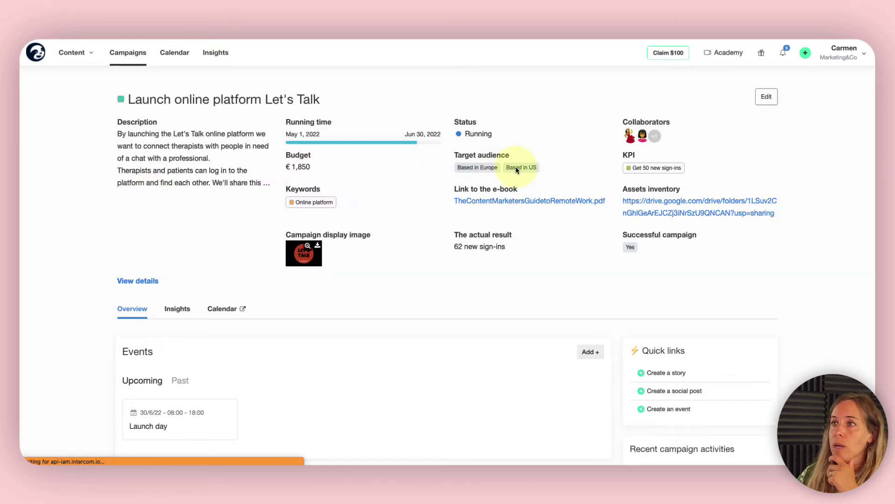
pyautogui.click(773, 102)
pyautogui.scroll(-5, 756, 280)
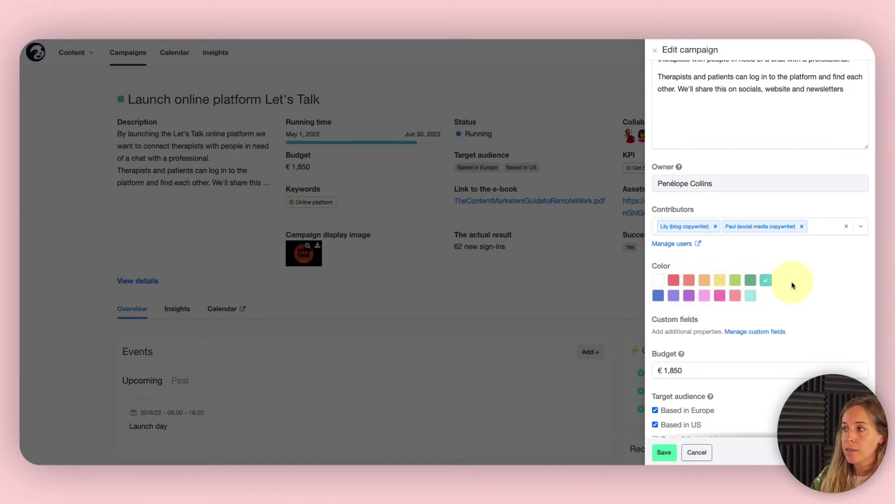
pyautogui.scroll(-1, 756, 367)
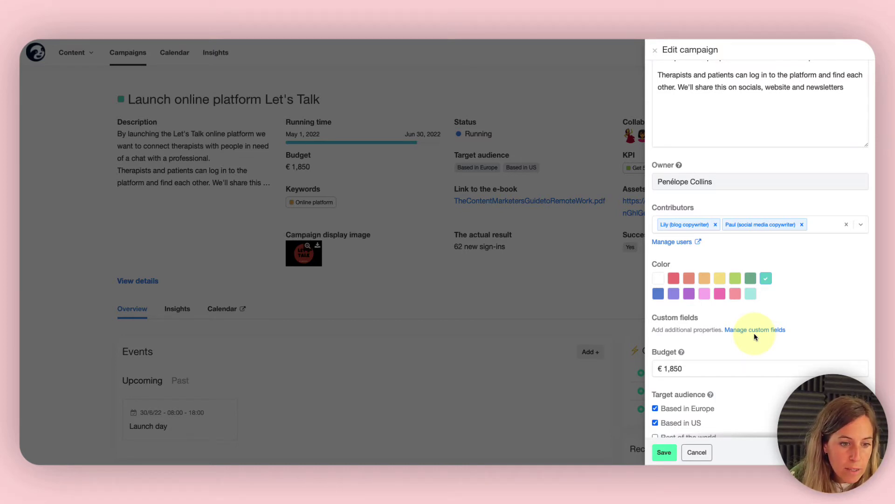
pyautogui.click(655, 50)
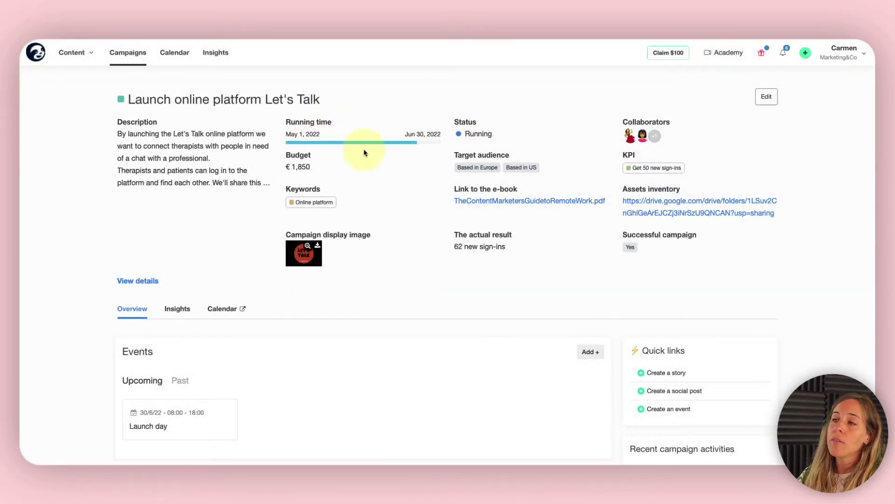
# Step: Highlight the Budget and Assets inventory field labels in the campaign details
pyautogui.moveTo(288, 155); pyautogui.dragTo(309, 155)
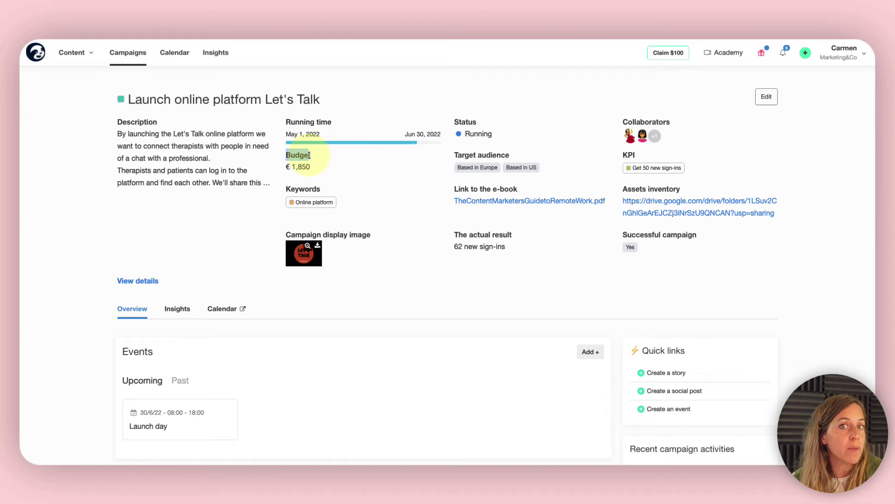
pyautogui.moveTo(309, 156); pyautogui.dragTo(312, 156)
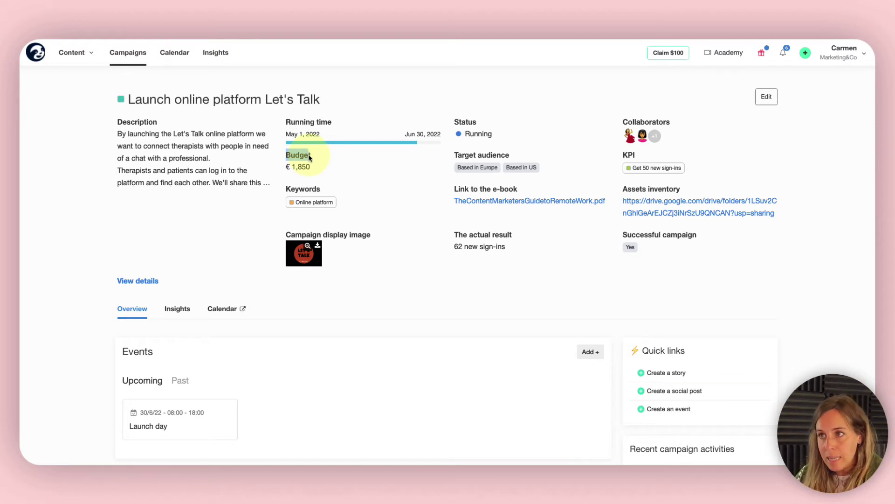
pyautogui.moveTo(677, 190); pyautogui.dragTo(648, 190)
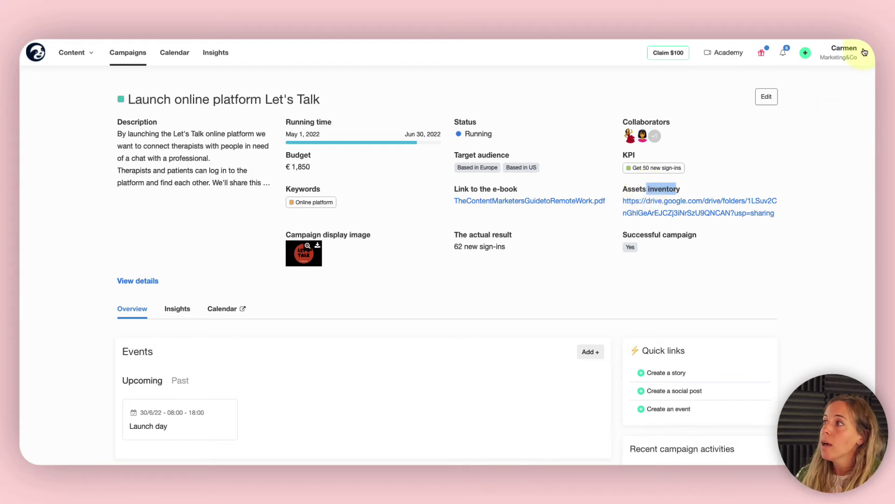
# Step: Open the Custom Fields page in the Marketing&Co workspace settings
pyautogui.click(848, 55)
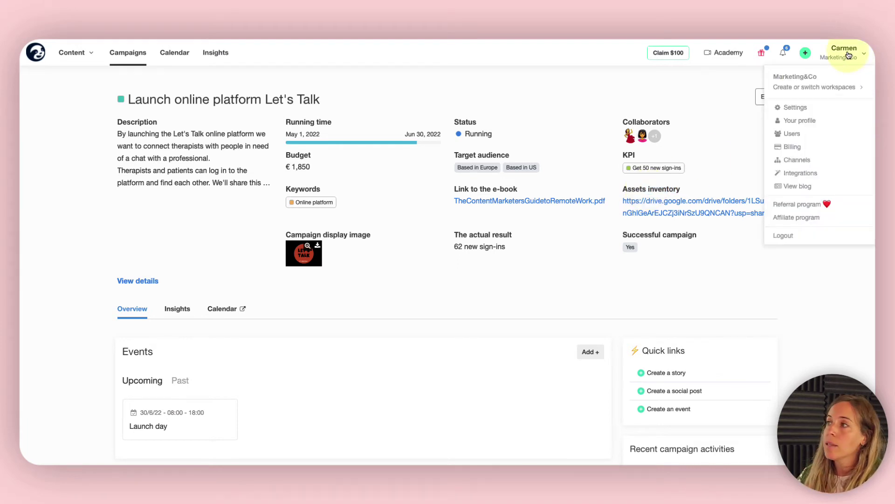
pyautogui.click(795, 108)
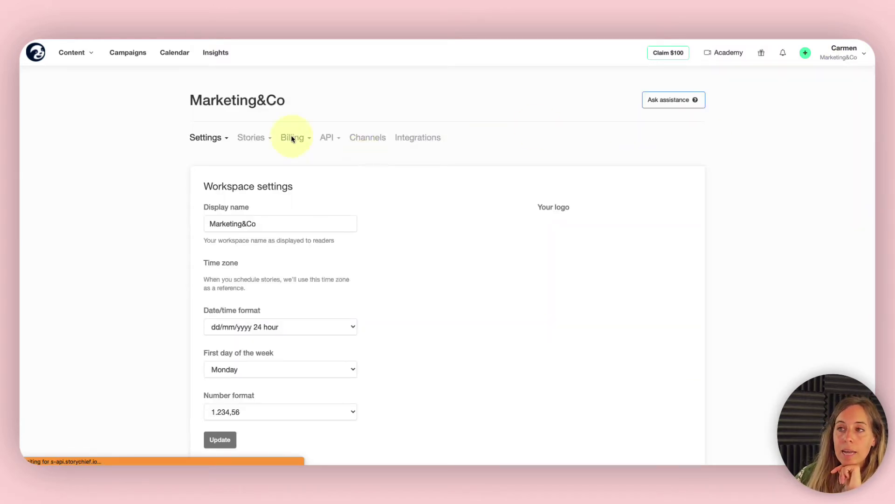
pyautogui.click(214, 138)
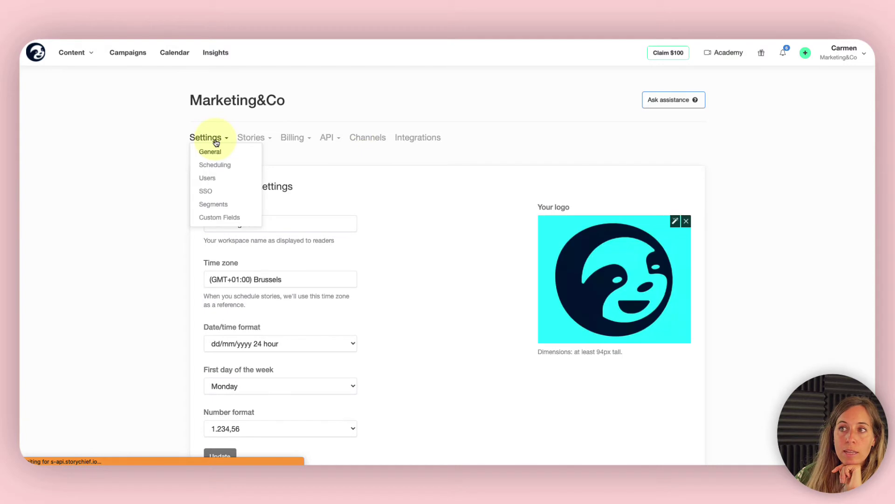
pyautogui.click(223, 219)
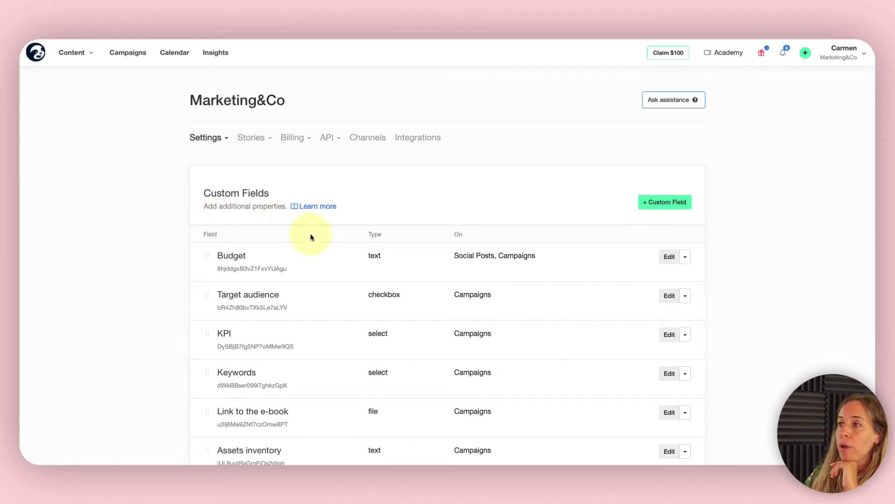
# Step: Review the type and usage of the custom fields from Budget down to Assets inventory, highlighting both of those field names
pyautogui.scroll(-1, 401, 289)
pyautogui.moveTo(217, 244); pyautogui.dragTo(243, 244)
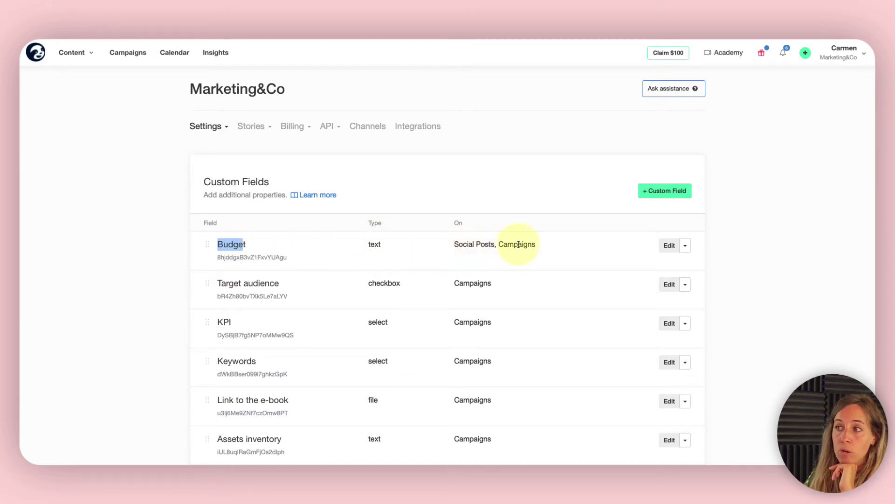
pyautogui.scroll(-1, 522, 247)
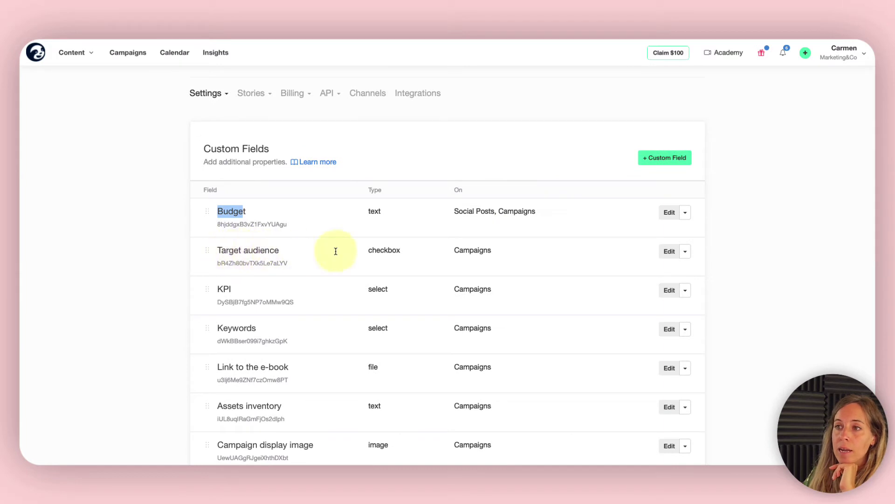
pyautogui.scroll(-1, 373, 257)
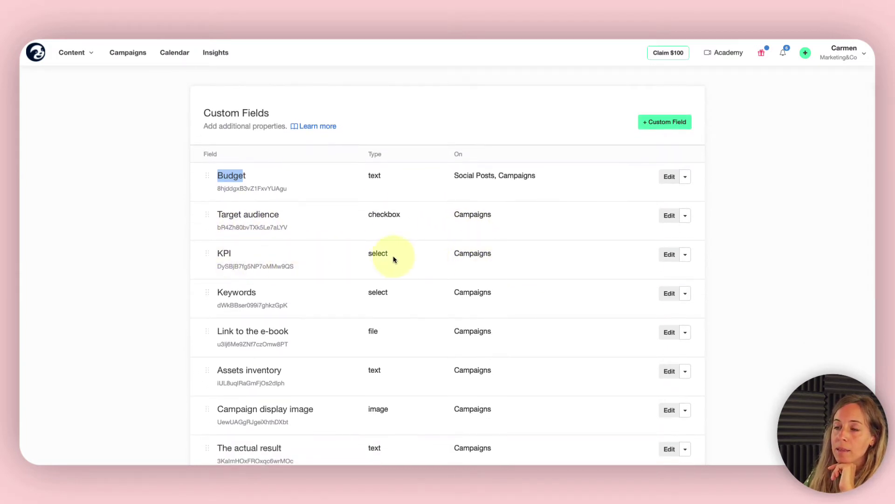
pyautogui.scroll(-1, 430, 259)
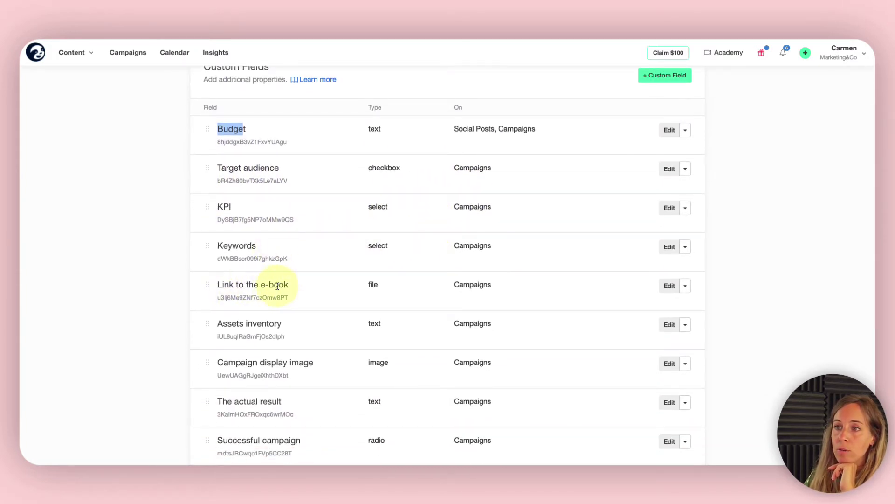
pyautogui.moveTo(220, 325); pyautogui.dragTo(269, 326)
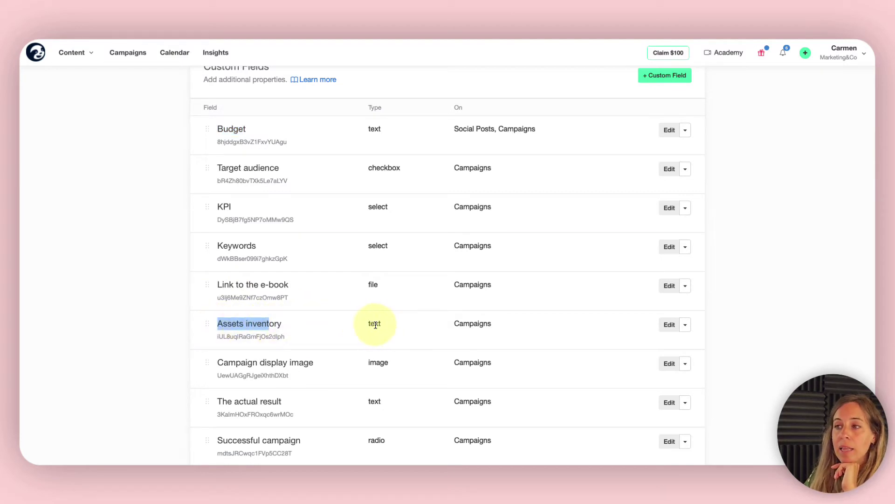
# Step: Open the dialog for adding a custom field, look over the available field types and close it without adding one
pyautogui.scroll(1, 373, 322)
pyautogui.scroll(3, 608, 219)
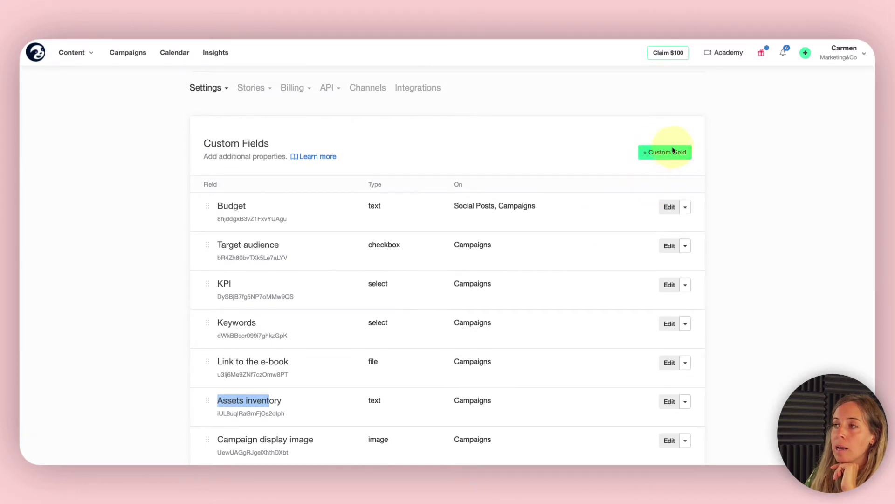
pyautogui.click(668, 152)
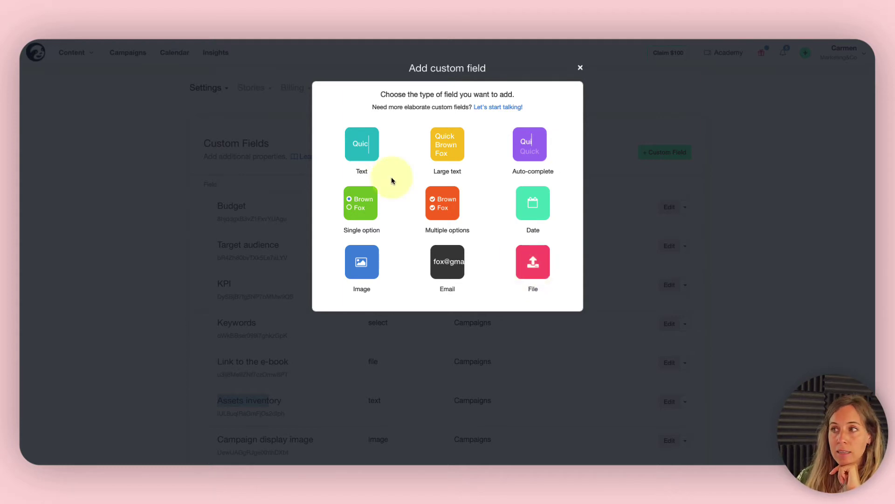
pyautogui.click(580, 68)
# Step: Examine the remaining custom fields used on social posts and stories, highlighting the Retargeted? field and the Stage field for social posts
pyautogui.scroll(-5, 403, 298)
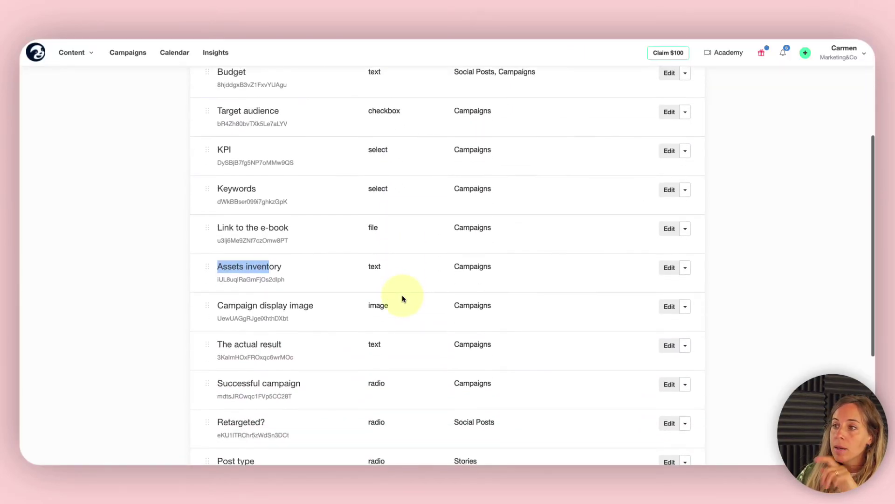
pyautogui.scroll(-3, 402, 295)
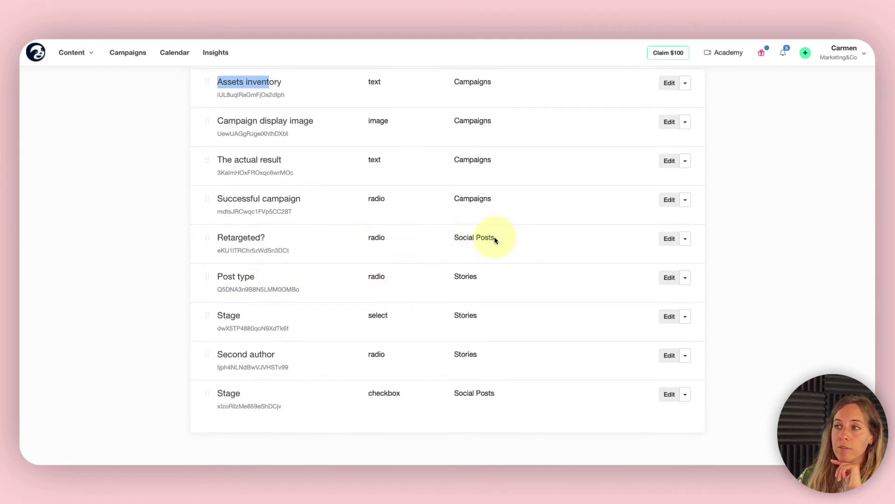
pyautogui.moveTo(496, 237); pyautogui.dragTo(453, 238)
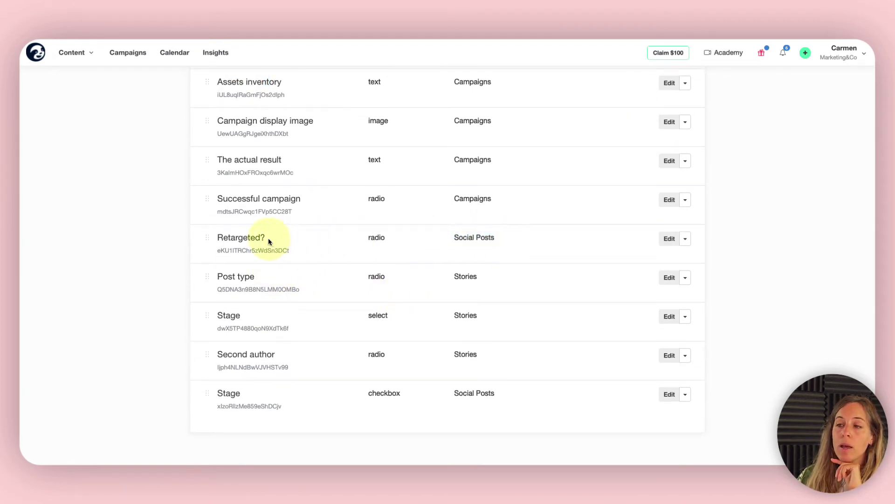
pyautogui.moveTo(268, 238); pyautogui.dragTo(219, 238)
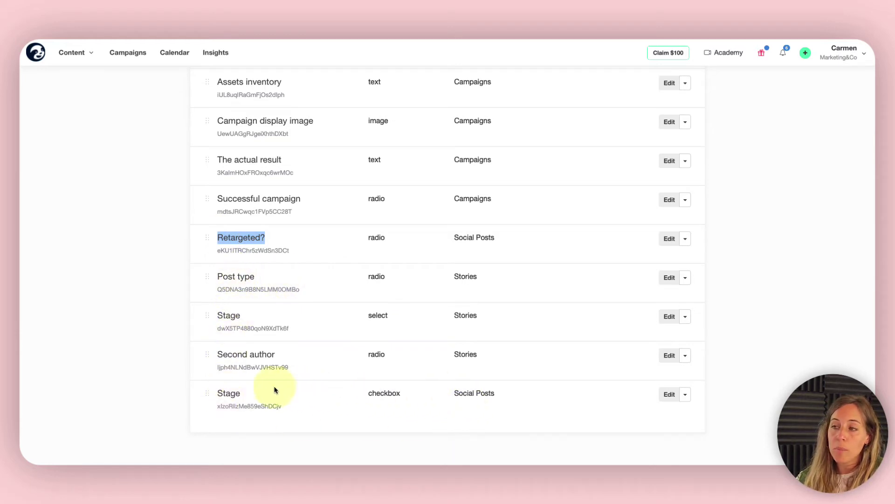
pyautogui.doubleClick(226, 393)
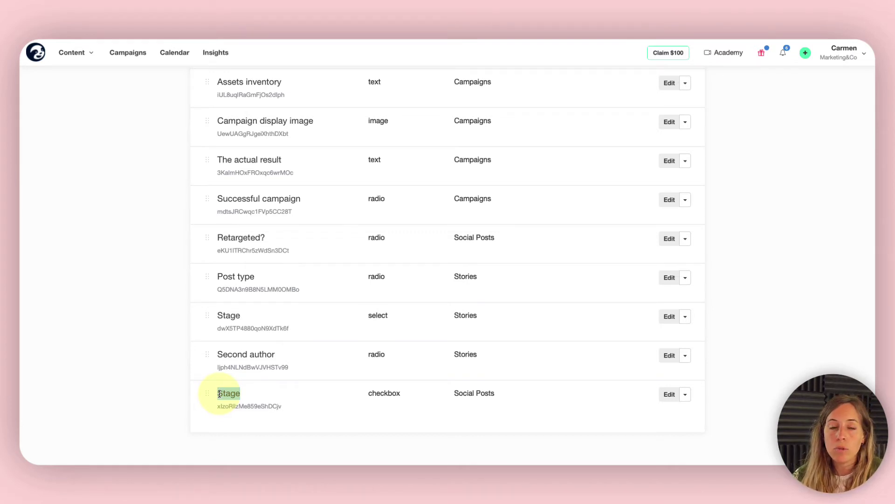
pyautogui.scroll(10, 243, 342)
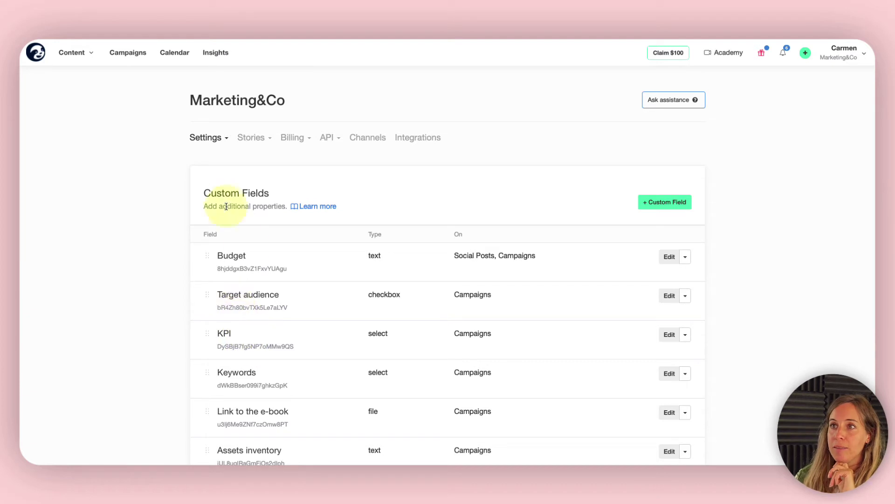
# Step: Start a new campaign from the campaigns overview and name it "Best practices to survive summer"
pyautogui.click(129, 59)
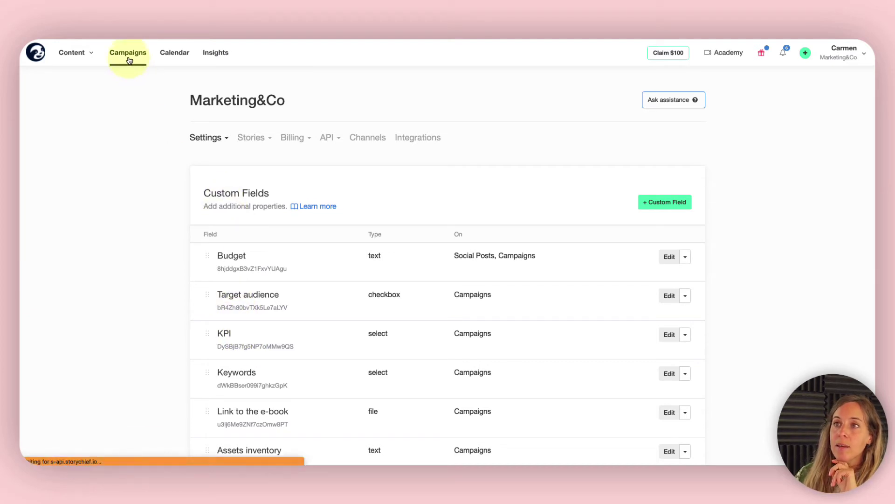
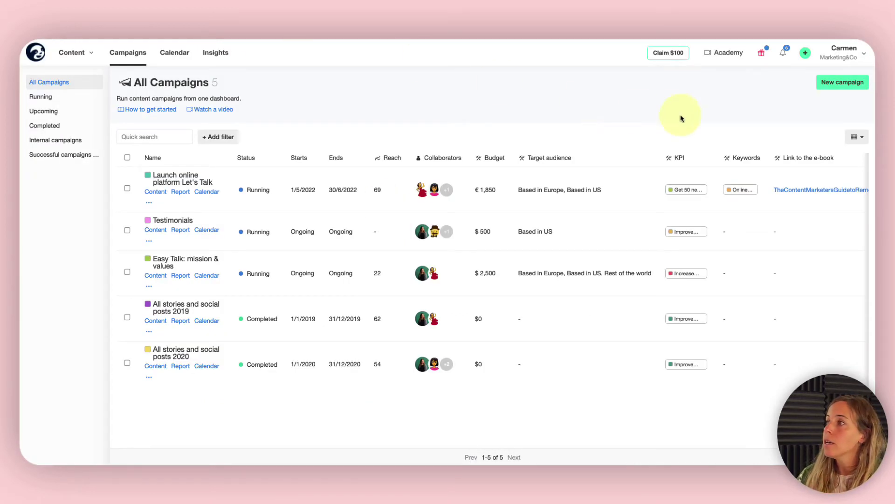
pyautogui.click(838, 87)
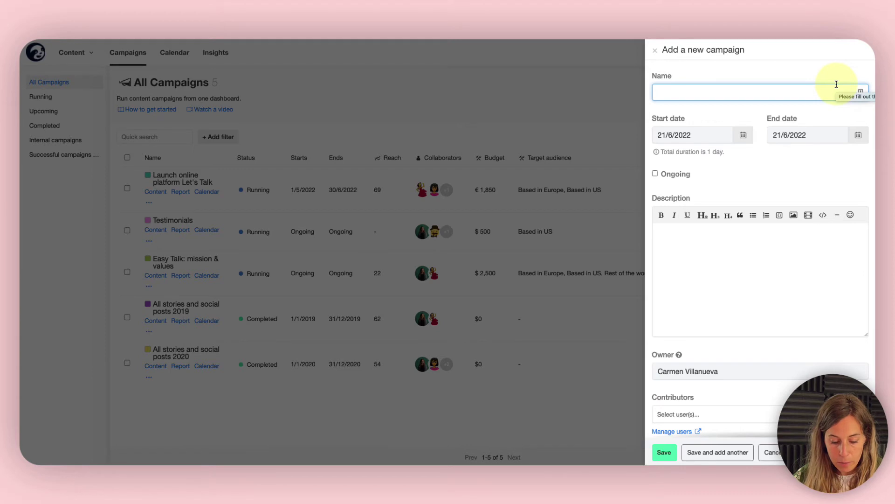
pyautogui.write('Best pra')
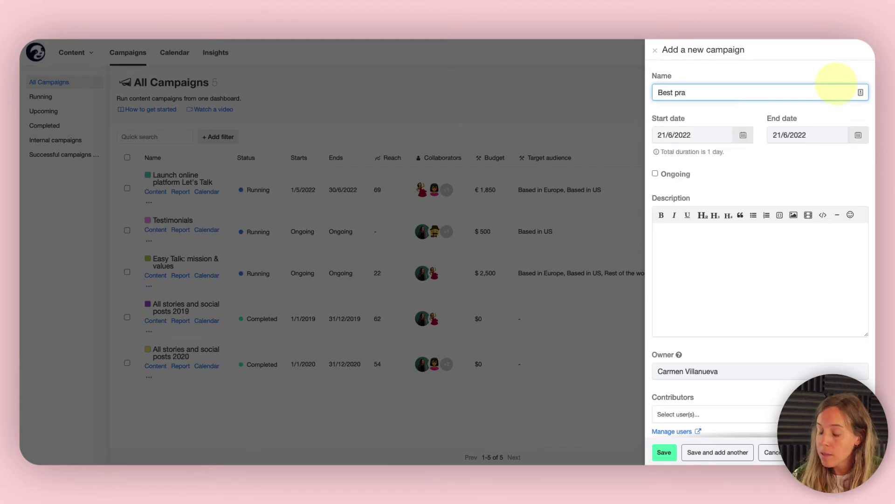
pyautogui.write('ctices to surviv')
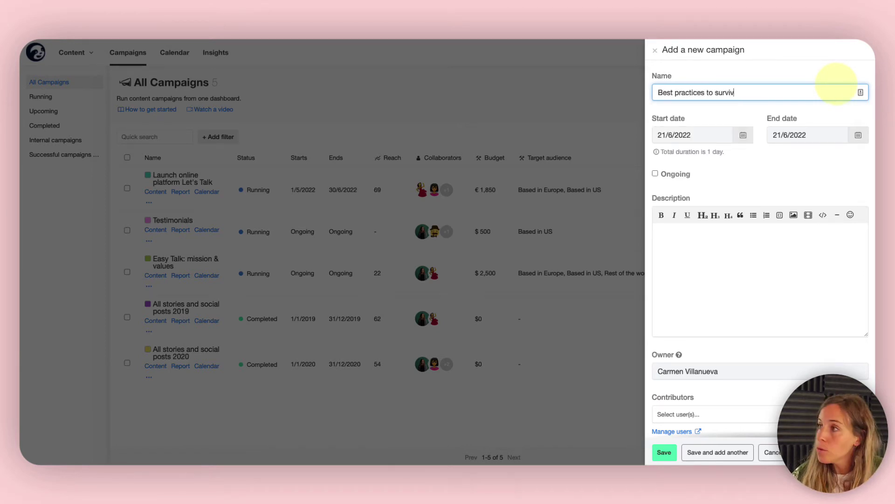
pyautogui.write('e summer')
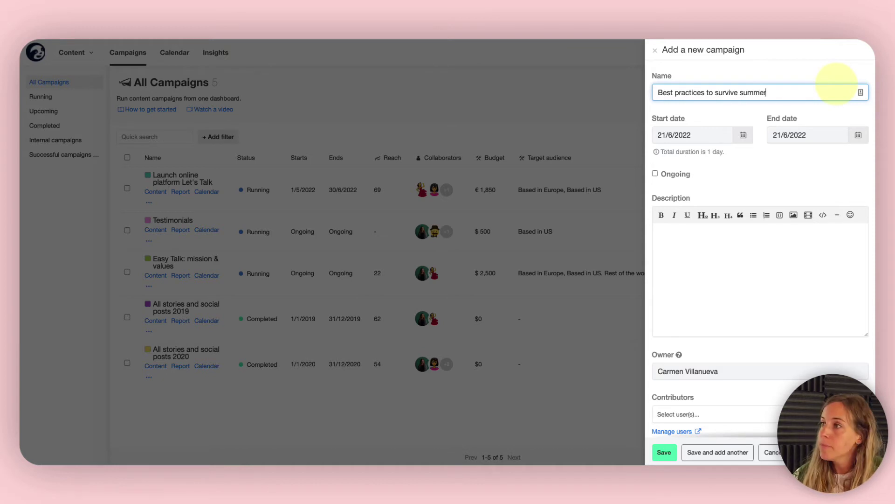
# Step: Set the campaign's start date to 1/7/2022 and its end date to 30/7/2022
pyautogui.click(743, 135)
pyautogui.click(747, 163)
pyautogui.click(717, 195)
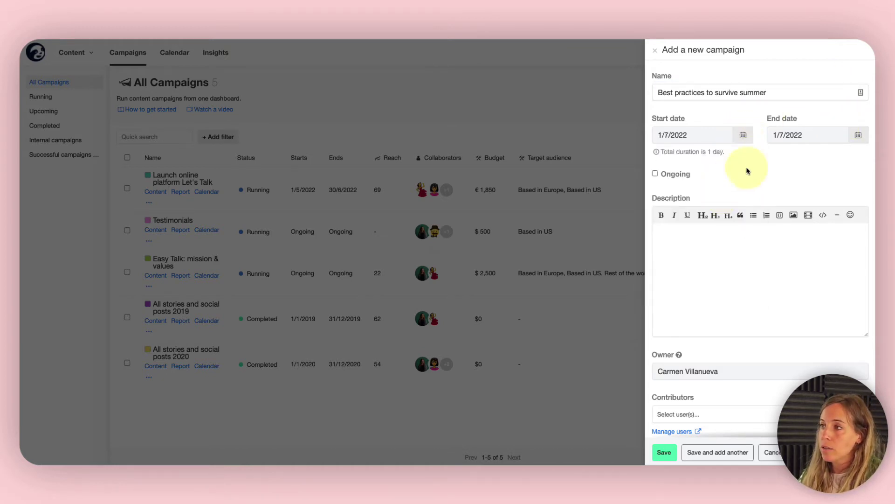
pyautogui.click(854, 137)
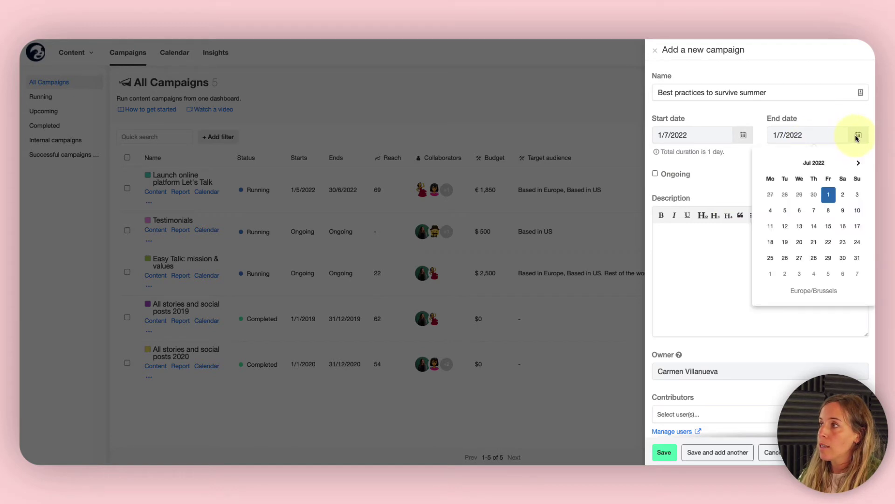
pyautogui.click(842, 261)
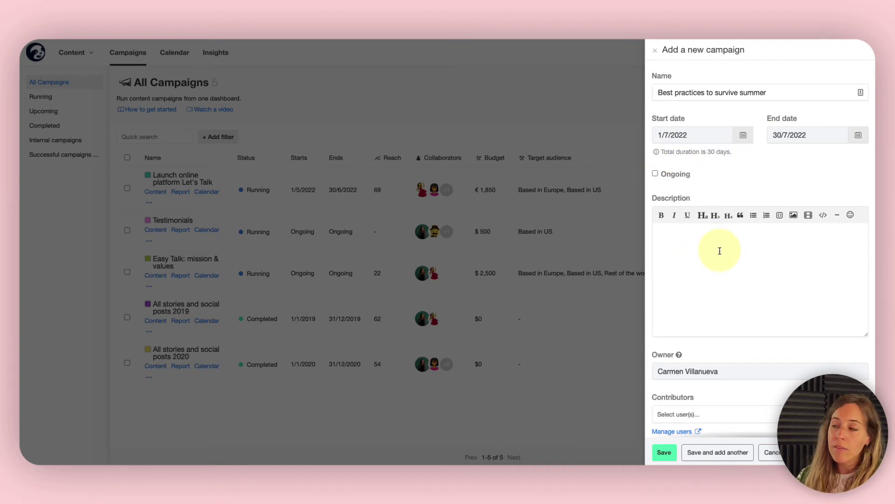
# Step: Add the first four suggested users as contributors, including the blog copywriter, the social media copywriter and the media designer
pyautogui.scroll(-6, 721, 249)
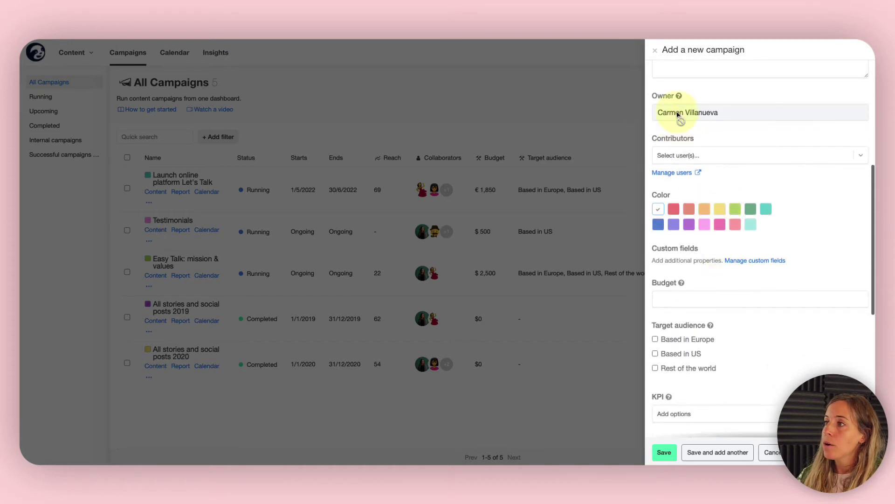
pyautogui.click(683, 155)
pyautogui.click(695, 187)
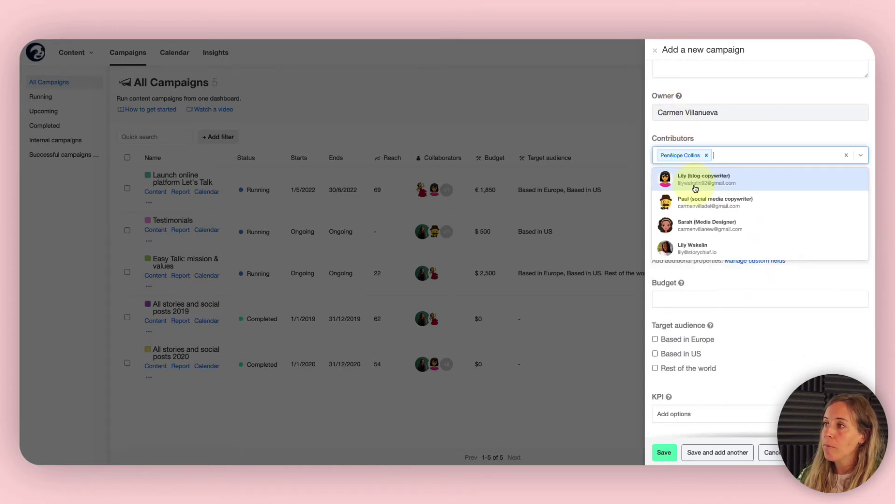
pyautogui.click(695, 187)
pyautogui.click(696, 189)
pyautogui.click(696, 188)
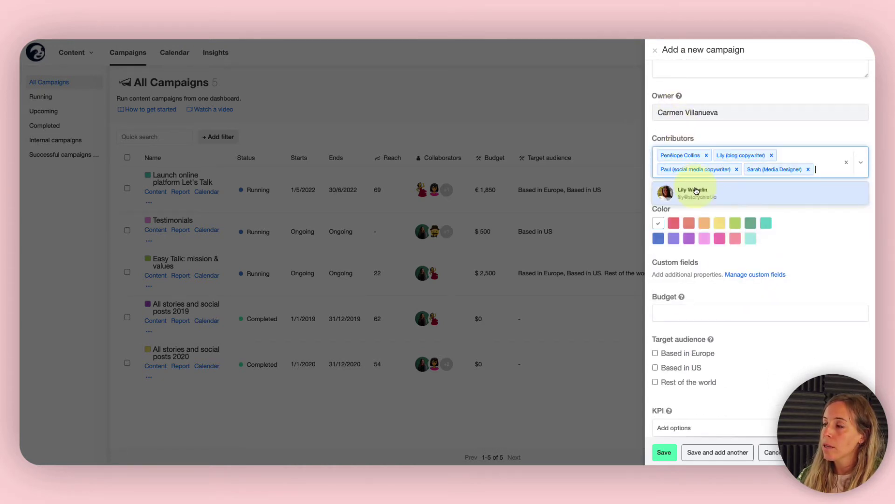
pyautogui.click(760, 135)
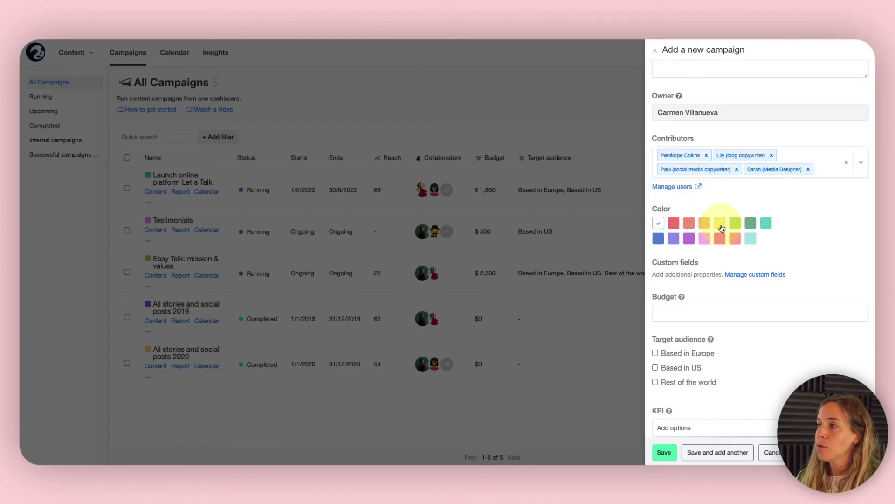
# Step: Choose the salmon color for the campaign and set its budget to $ 800
pyautogui.click(690, 224)
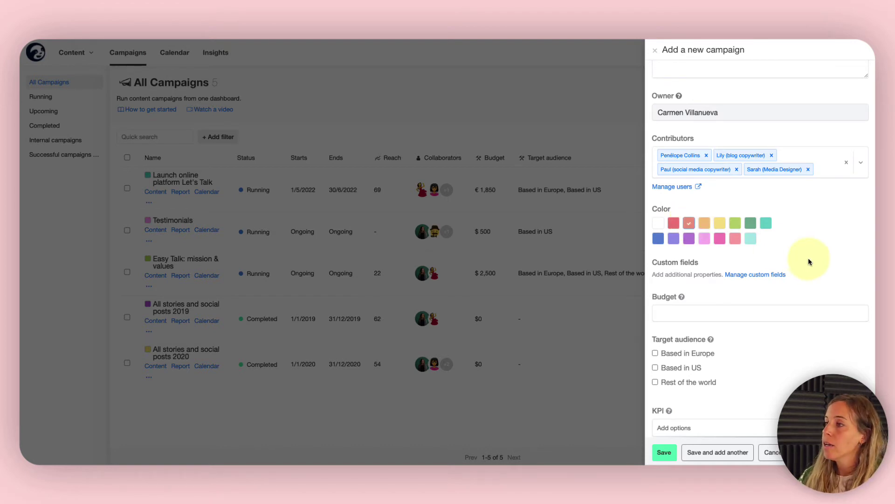
pyautogui.scroll(-1, 808, 258)
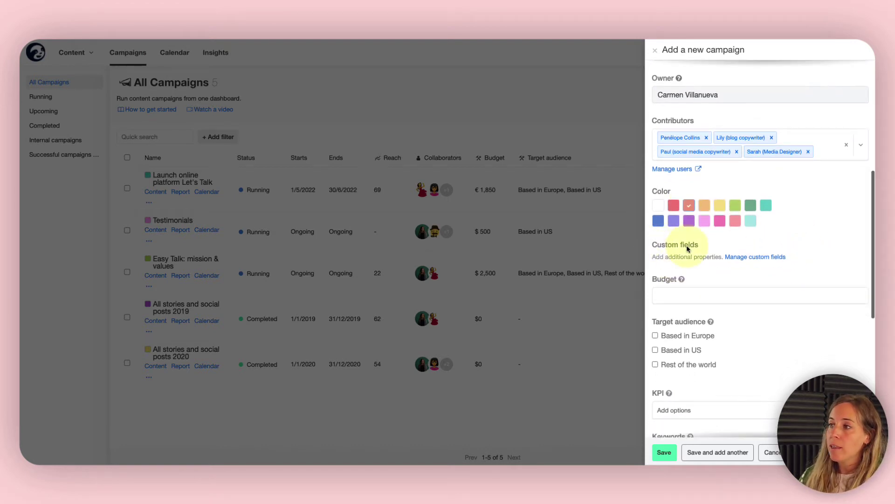
pyautogui.scroll(-1, 722, 321)
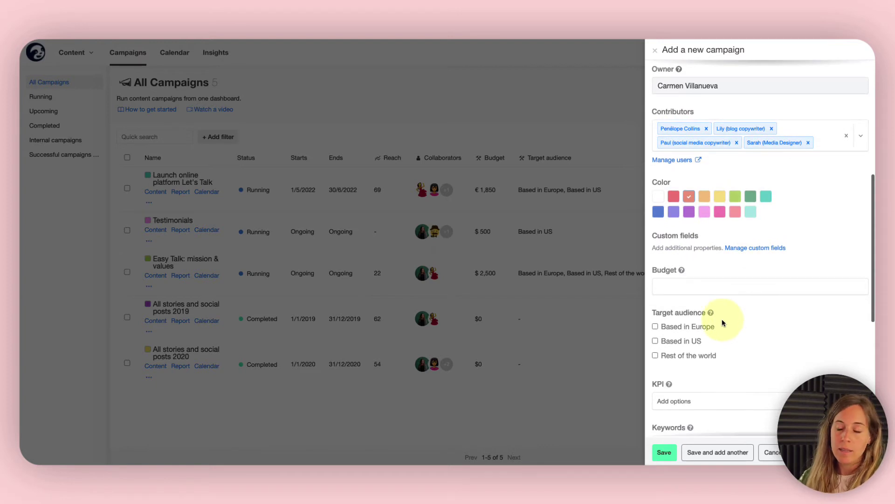
pyautogui.click(701, 290)
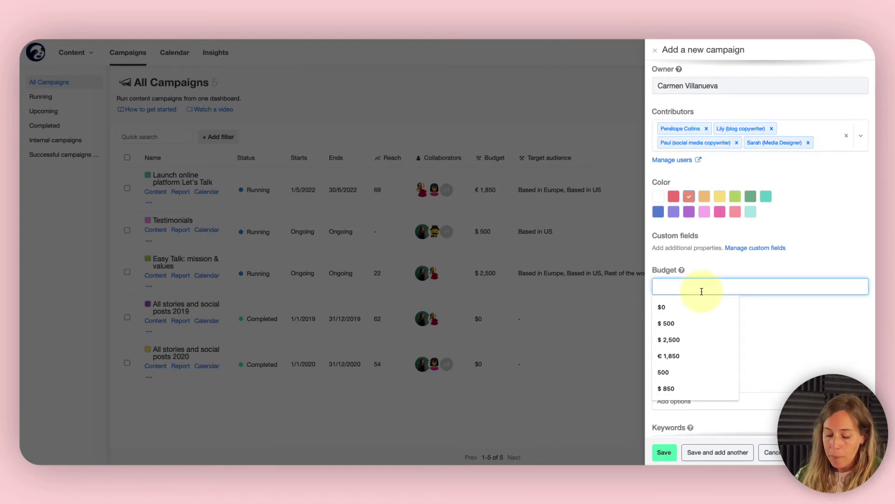
pyautogui.write('$ 800')
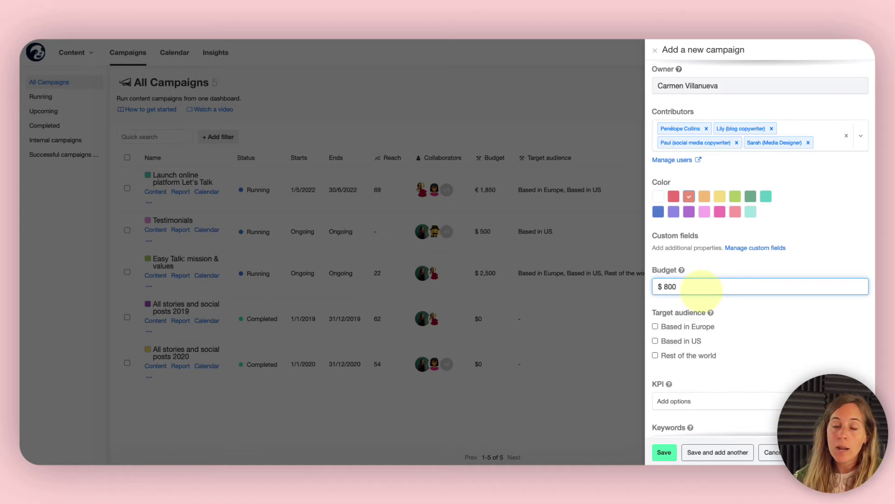
# Step: Select all three target audience options: Based in Europe, Based in US and Rest of the world
pyautogui.scroll(-2, 701, 289)
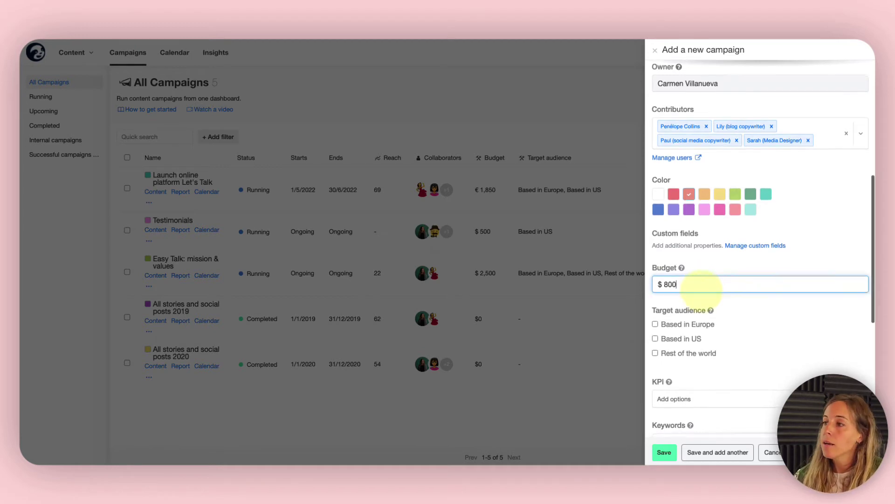
pyautogui.click(656, 301)
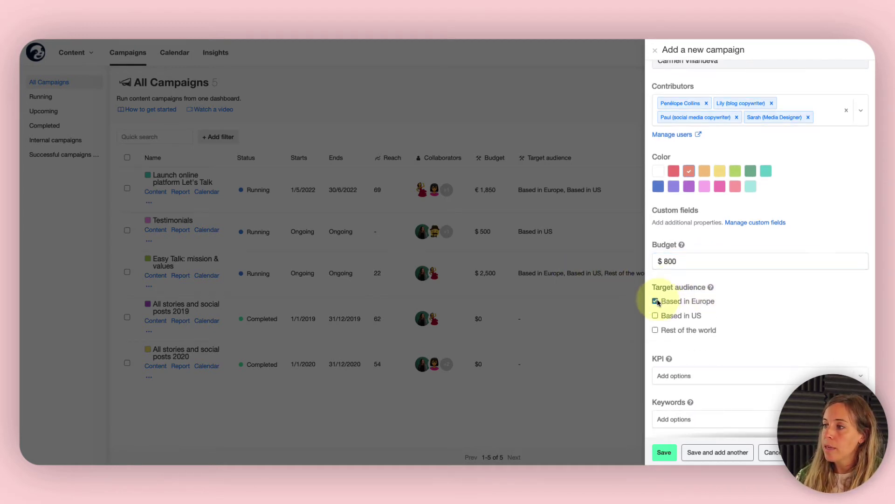
pyautogui.click(656, 316)
pyautogui.click(656, 330)
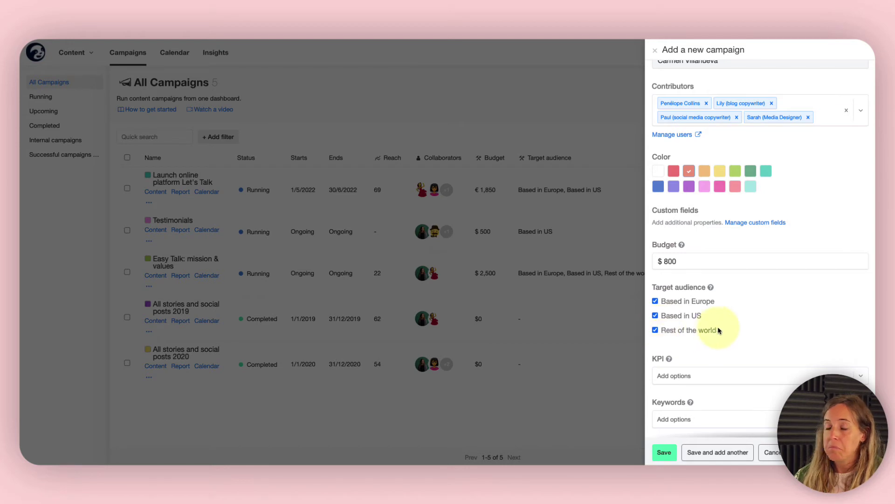
pyautogui.scroll(-4, 752, 329)
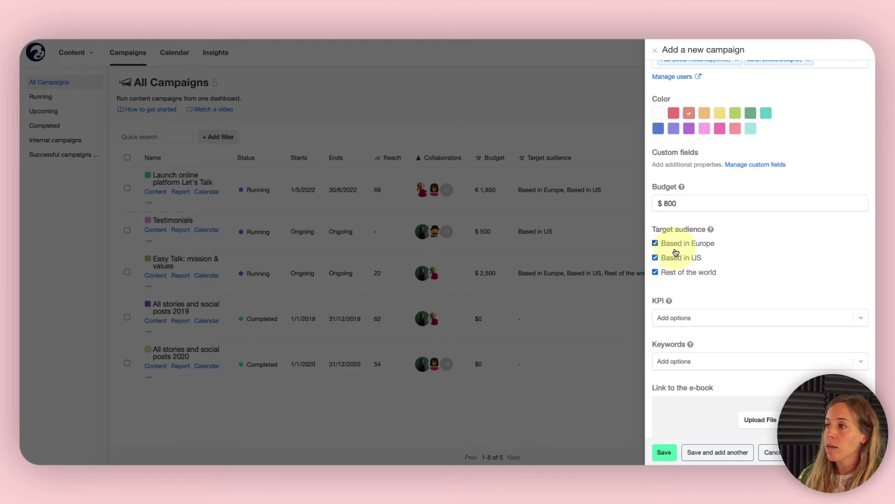
# Step: Create a green KPI option labeled Attract 50 new leads and assign it to the campaign instead of Attract 20 new leads
pyautogui.scroll(-1, 706, 283)
pyautogui.click(702, 316)
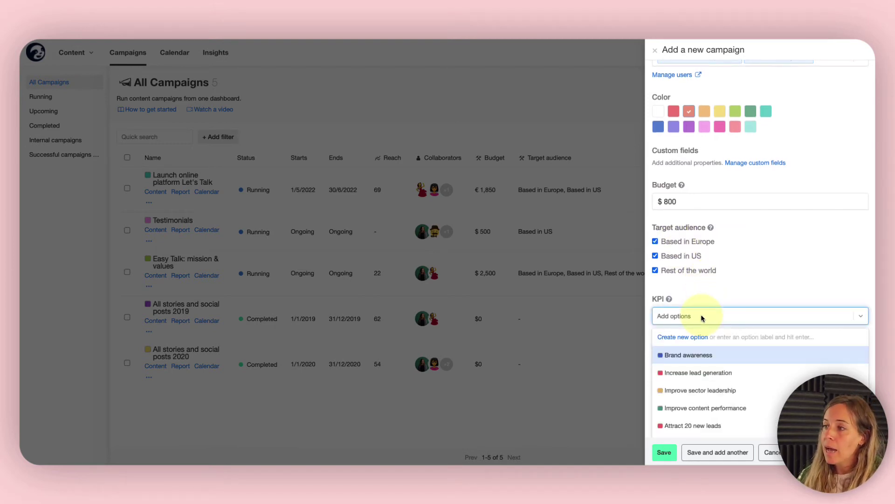
pyautogui.click(696, 429)
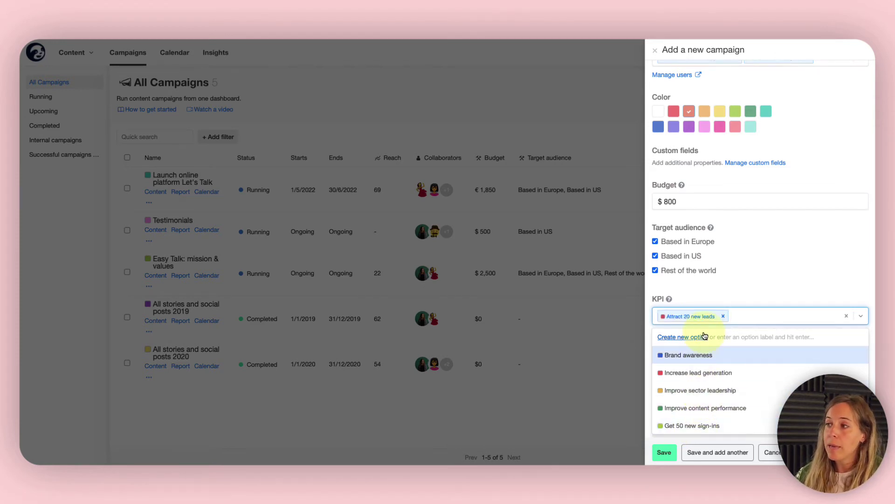
pyautogui.click(678, 340)
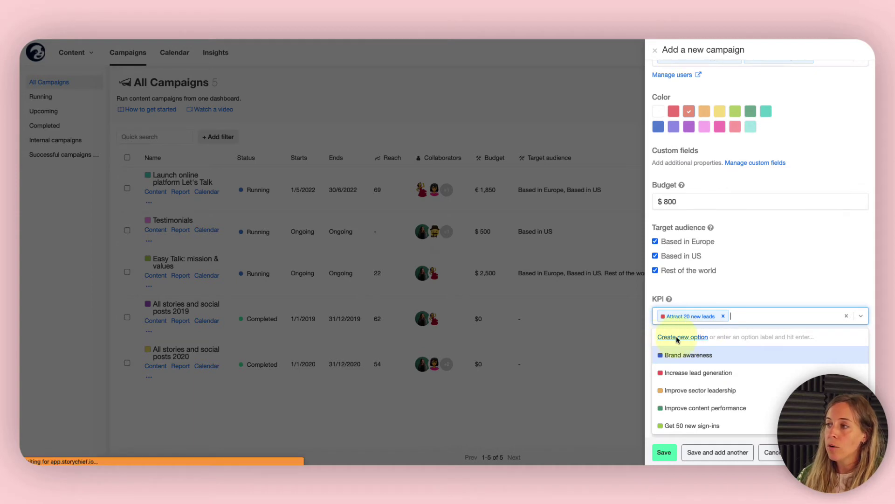
pyautogui.write('Attract 50 new leads')
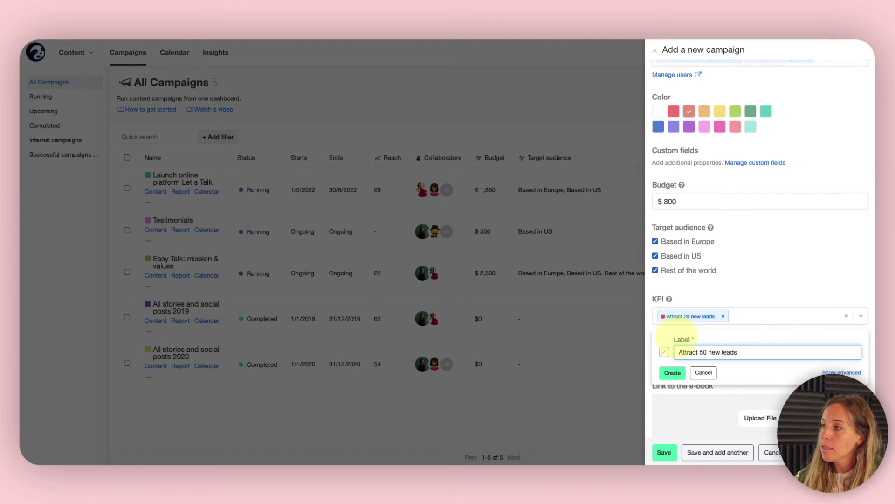
pyautogui.click(665, 352)
pyautogui.click(640, 387)
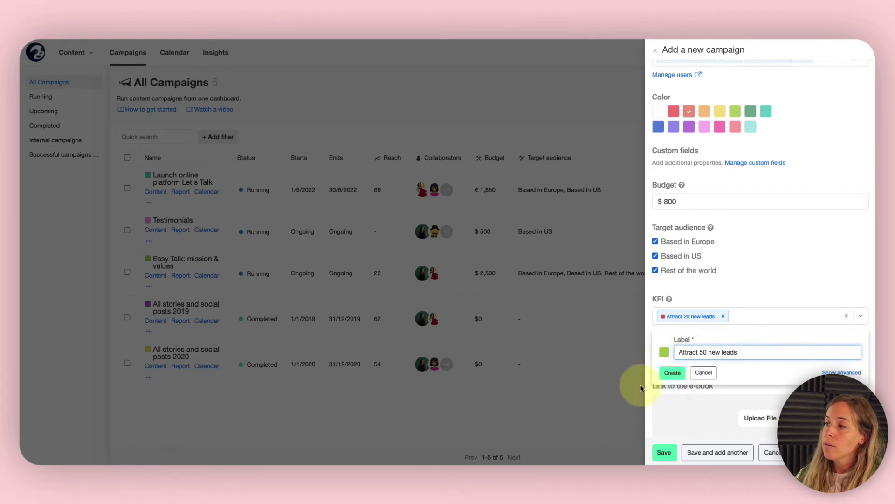
pyautogui.click(678, 375)
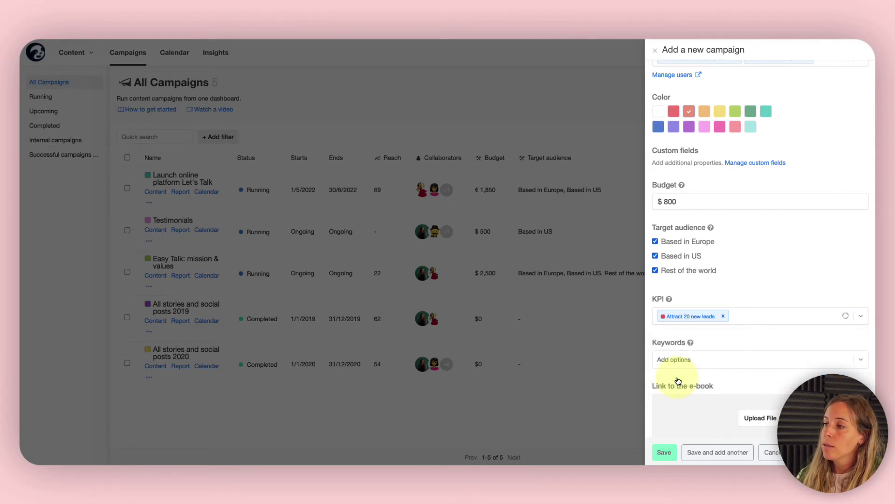
pyautogui.click(724, 317)
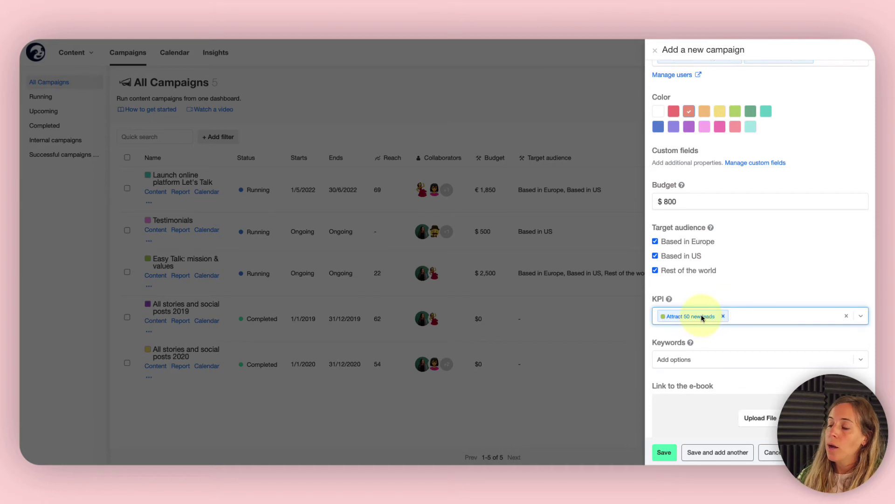
# Step: Add the existing Summer time option to the campaign's Keywords custom field
pyautogui.scroll(-1, 707, 329)
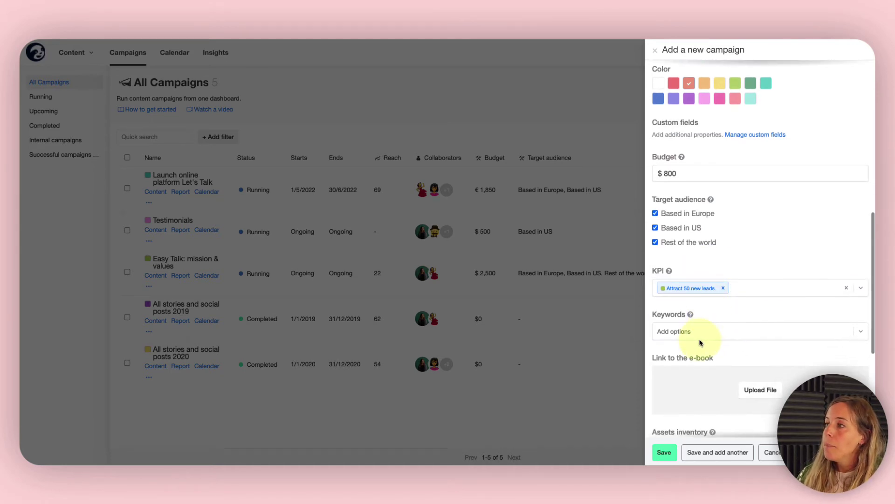
pyautogui.click(700, 335)
pyautogui.click(694, 386)
pyautogui.click(745, 315)
pyautogui.scroll(-2, 737, 348)
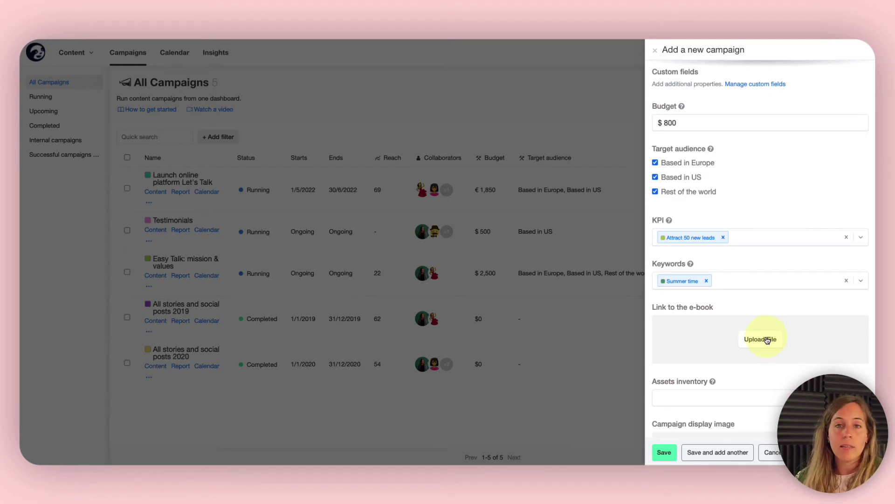
pyautogui.click(766, 346)
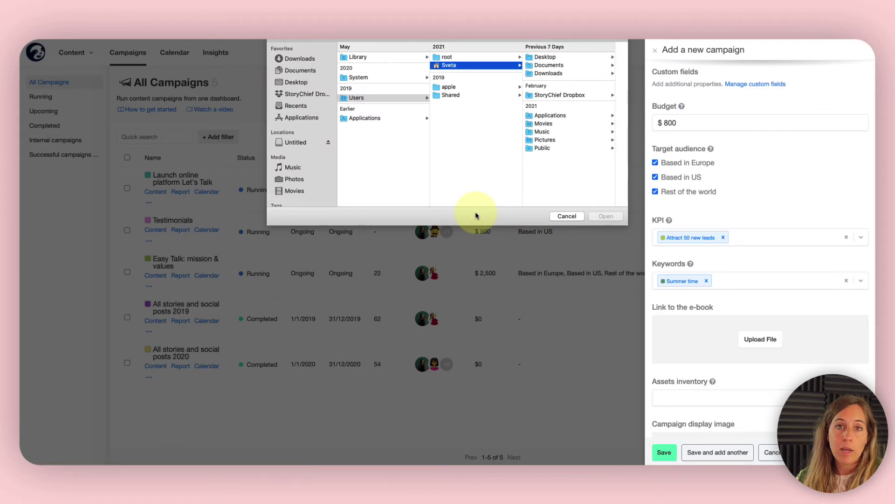
pyautogui.click(566, 216)
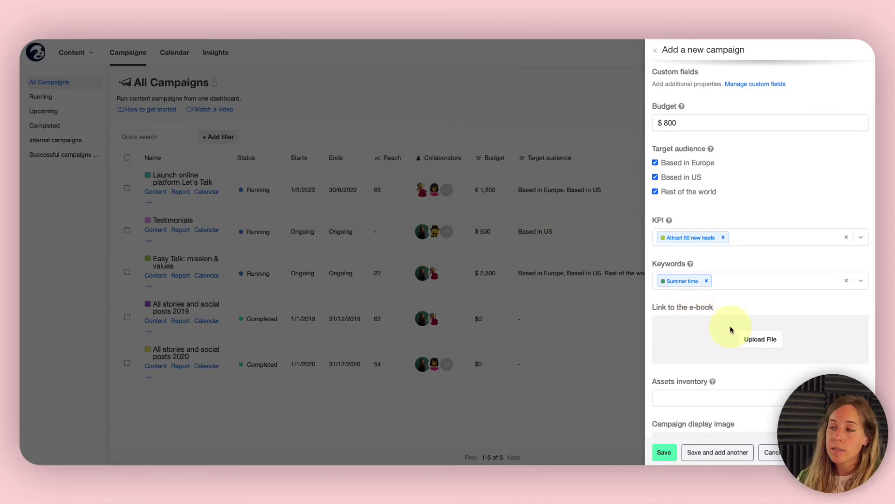
# Step: Switch to Google Drive and copy the sharing link of the How to survive to summer - Campaign 2022 folder
pyautogui.scroll(-5, 730, 329)
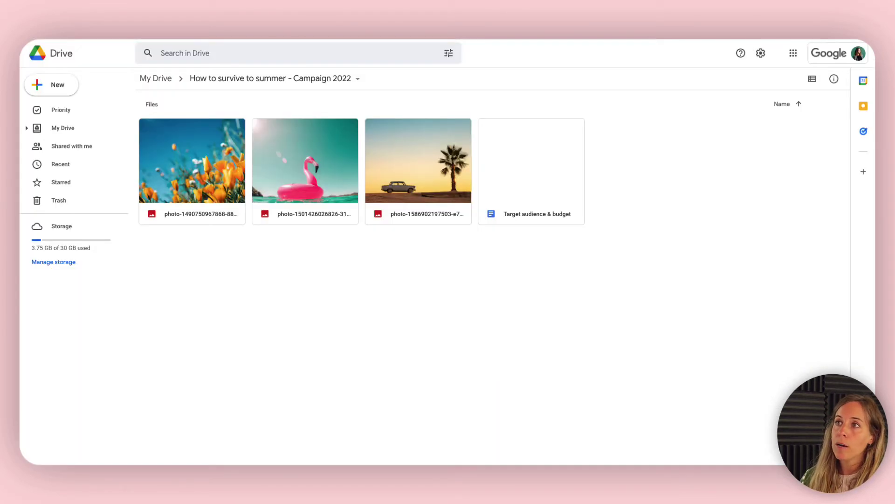
pyautogui.click(352, 78)
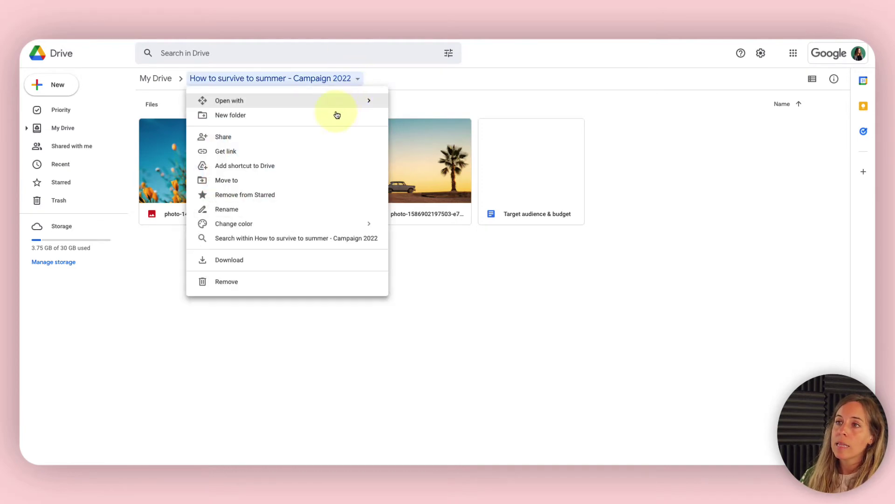
pyautogui.click(250, 151)
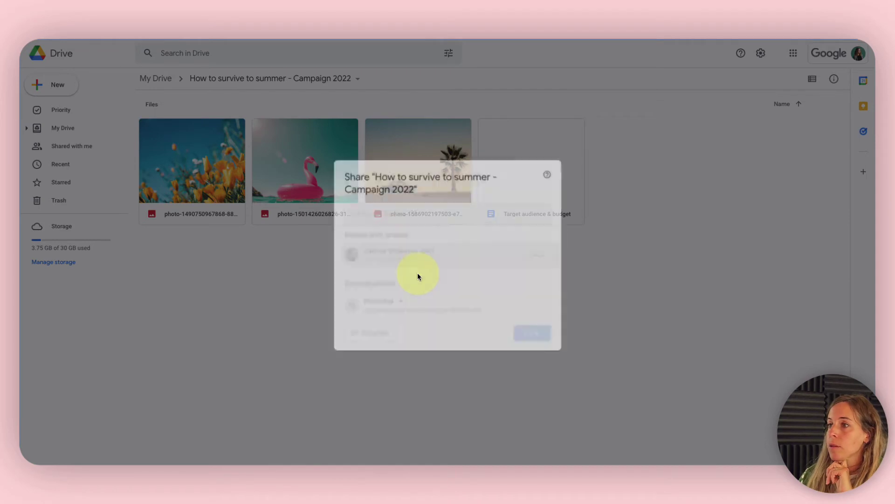
pyautogui.click(371, 346)
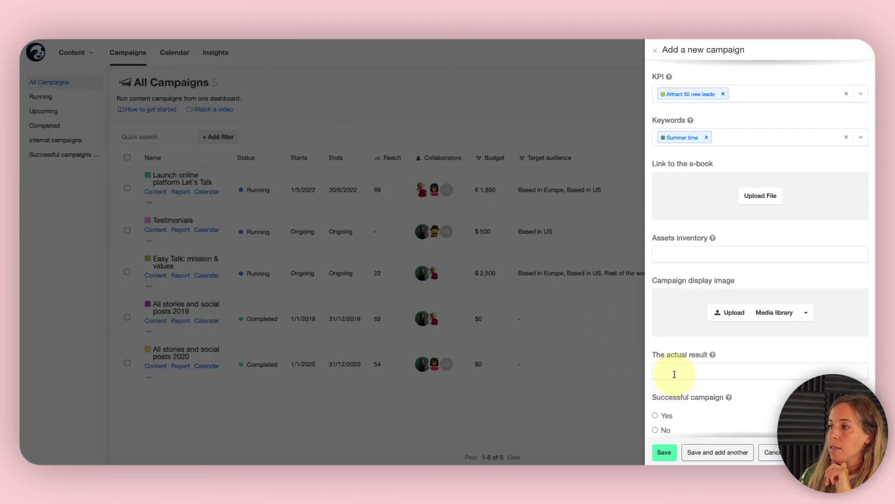
# Step: Return to StoryChief and paste the copied Drive folder link into the new campaign's Assets inventory field
pyautogui.click(674, 375)
pyautogui.click(701, 254)
pyautogui.rightClick(701, 254)
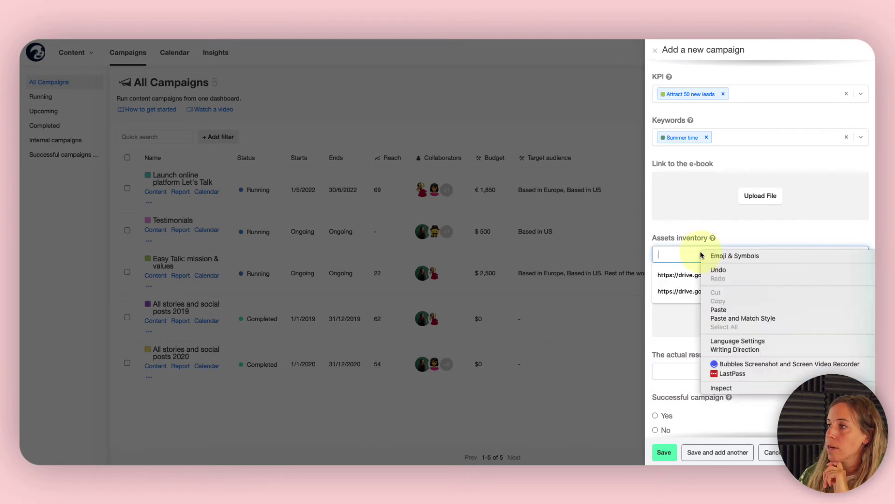
pyautogui.click(718, 309)
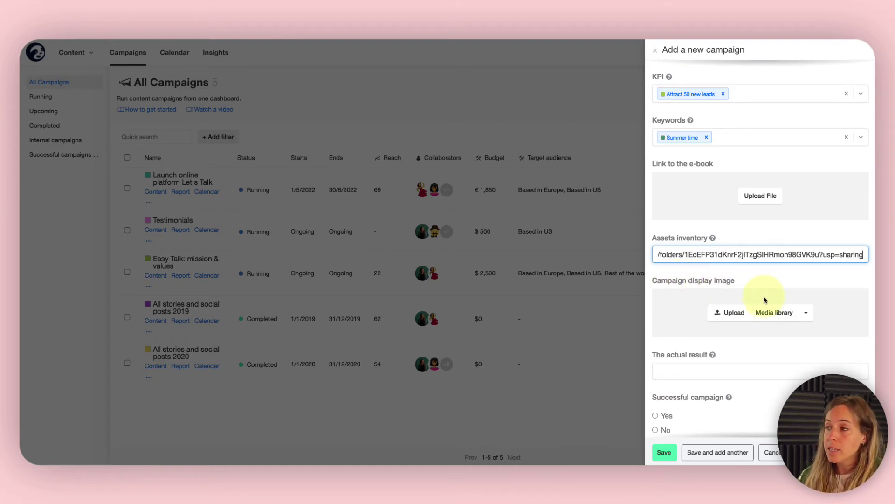
# Step: Insert the media library photo of the sun behind bare forest trees as the campaign display image and save the new campaign
pyautogui.click(775, 313)
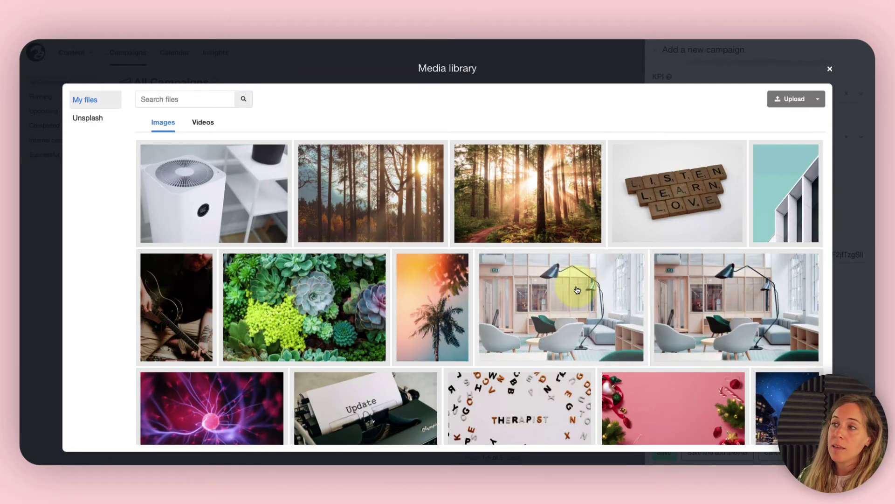
pyautogui.click(409, 194)
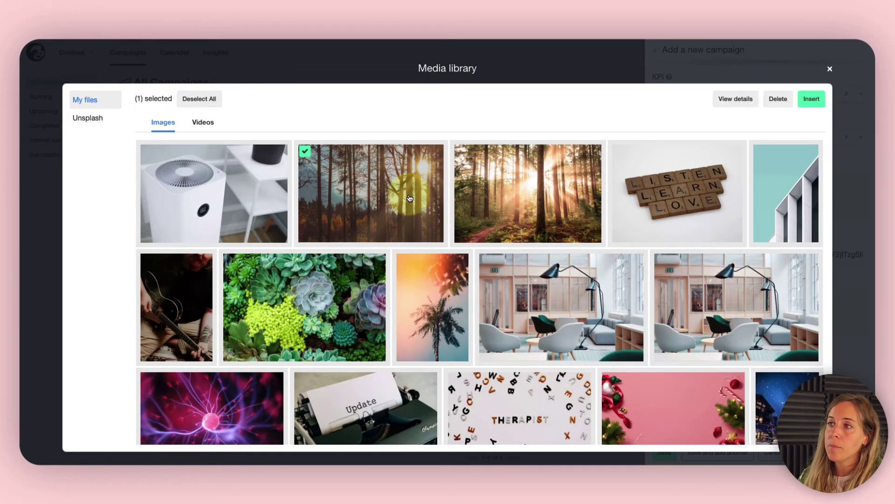
pyautogui.click(814, 100)
pyautogui.scroll(-3, 773, 322)
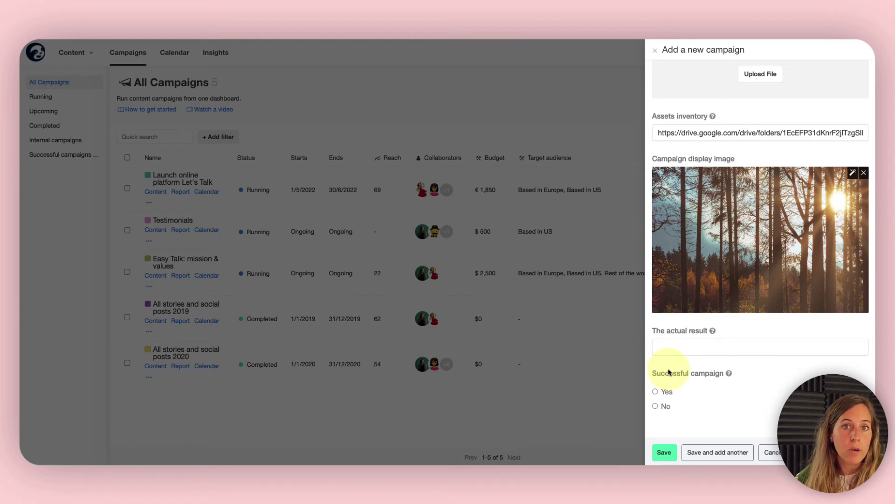
pyautogui.click(665, 452)
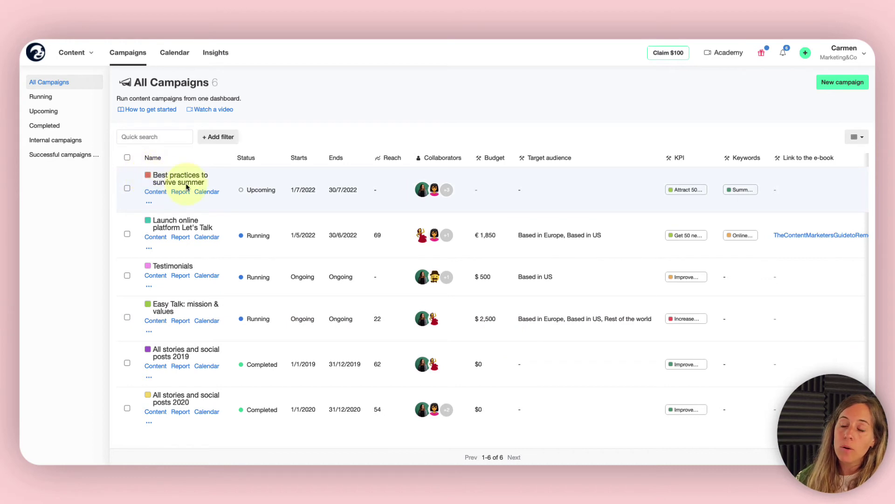
# Step: Review the new campaign's standard and custom field columns in the campaign list, and open its content overview
pyautogui.moveTo(251, 191)
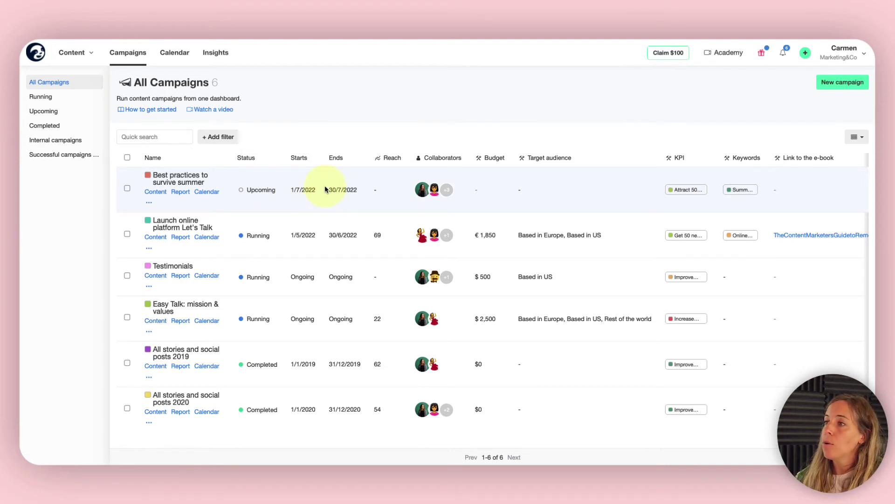
pyautogui.hscroll(10, 325, 188)
pyautogui.hscroll(5, 325, 188)
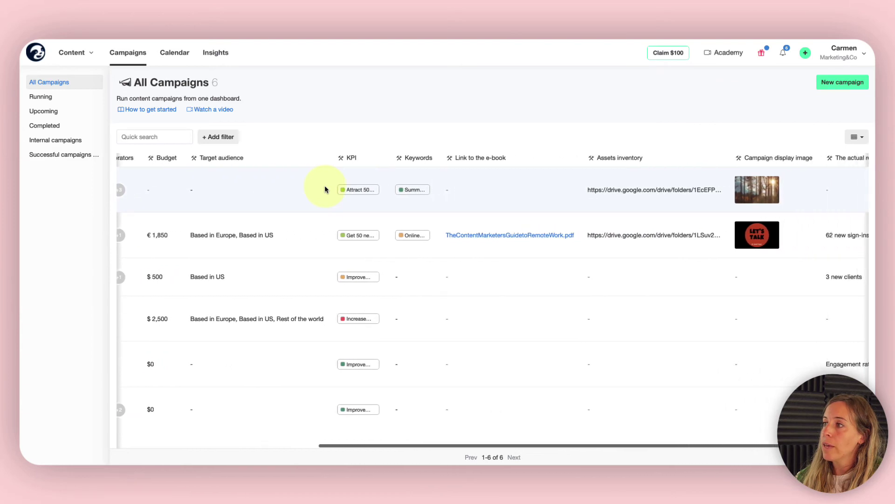
pyautogui.hscroll(-5, 325, 188)
pyautogui.hscroll(-10, 325, 188)
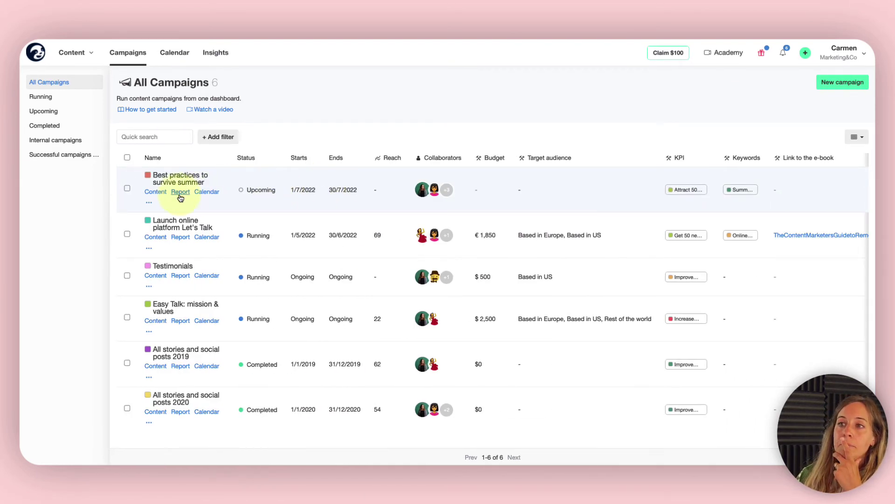
pyautogui.click(161, 194)
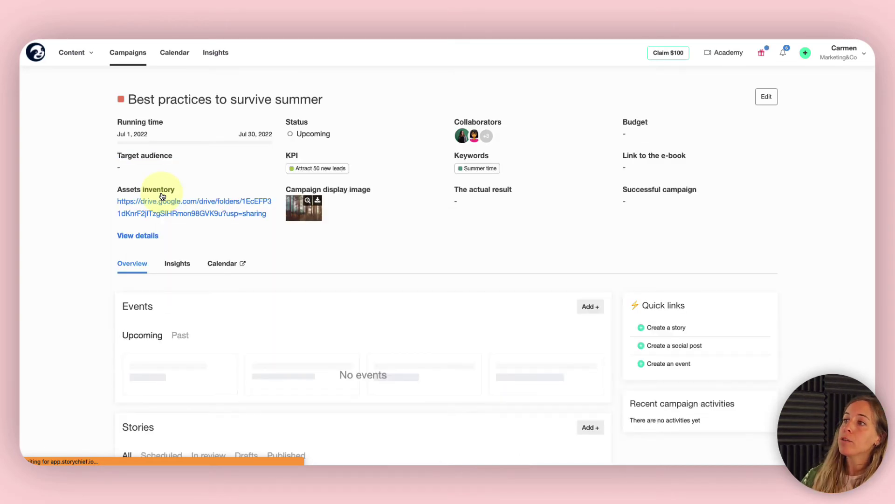
# Step: Edit the Best practices to survive summer campaign and set its budget to $800
pyautogui.click(767, 97)
pyautogui.scroll(-3, 740, 256)
pyautogui.scroll(-3, 740, 260)
pyautogui.click(689, 305)
pyautogui.write('$800')
# Step: Select Based in Europe, Based in US and Rest of the world as the target audience and save the edited campaign
pyautogui.scroll(-1, 671, 333)
pyautogui.click(658, 326)
pyautogui.click(656, 342)
pyautogui.click(657, 356)
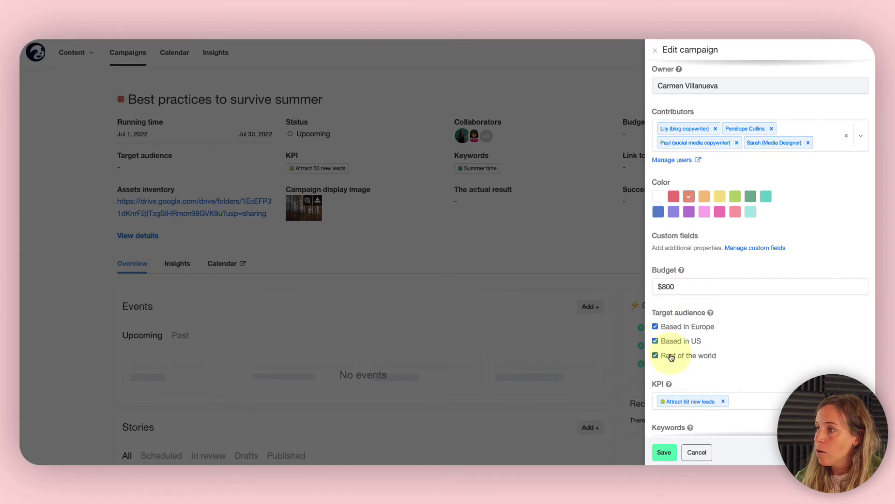
pyautogui.scroll(-5, 686, 369)
pyautogui.scroll(-7, 695, 313)
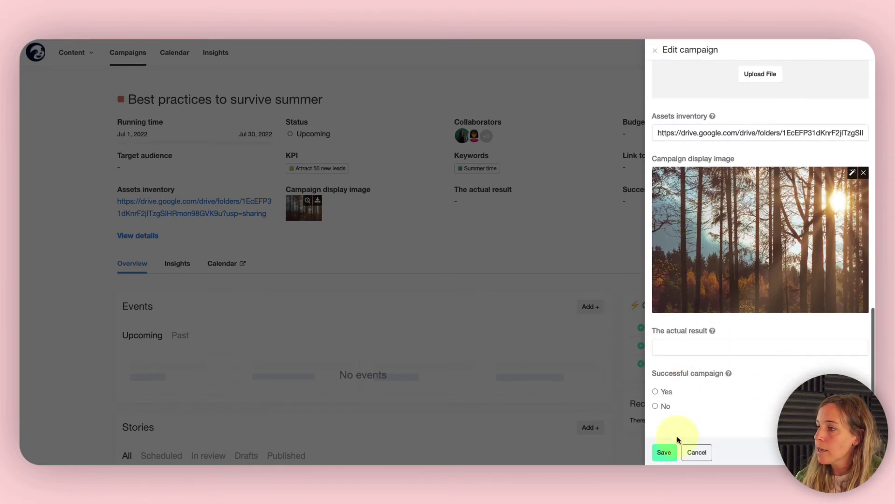
pyautogui.click(665, 451)
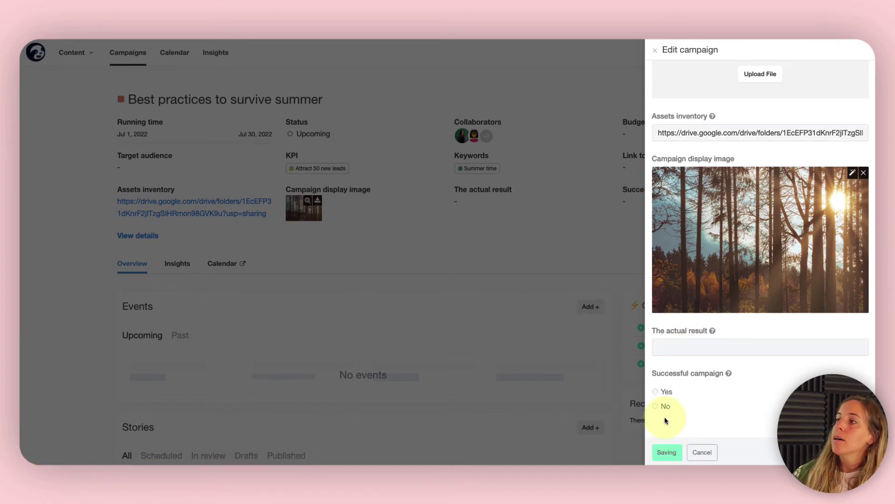
# Step: Look through the campaign overview's Events, Stories and Social posts sections
pyautogui.scroll(-4, 501, 229)
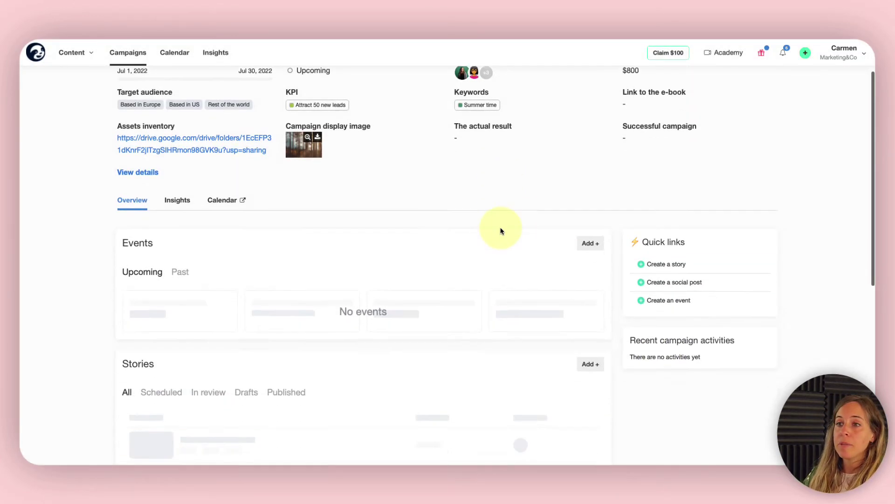
pyautogui.scroll(-5, 260, 323)
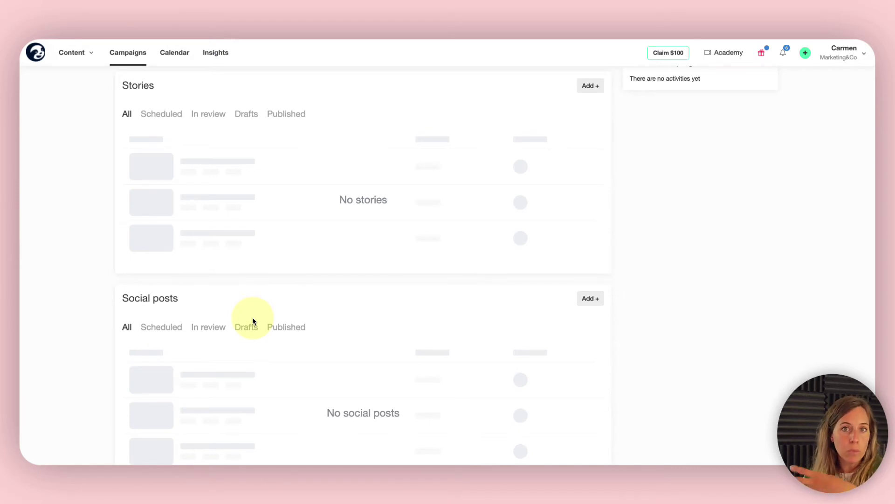
pyautogui.scroll(8, 262, 313)
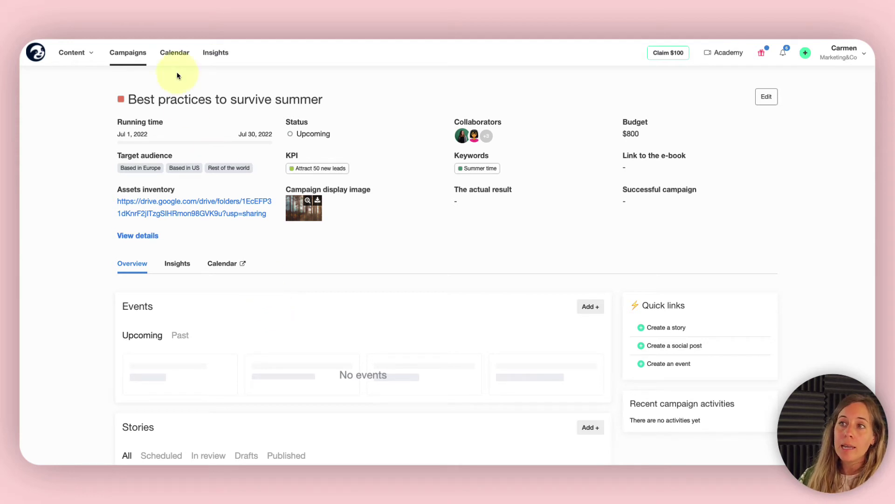
# Step: Open the content calendar and examine the planned, draft and scheduled content for July 2022
pyautogui.click(176, 56)
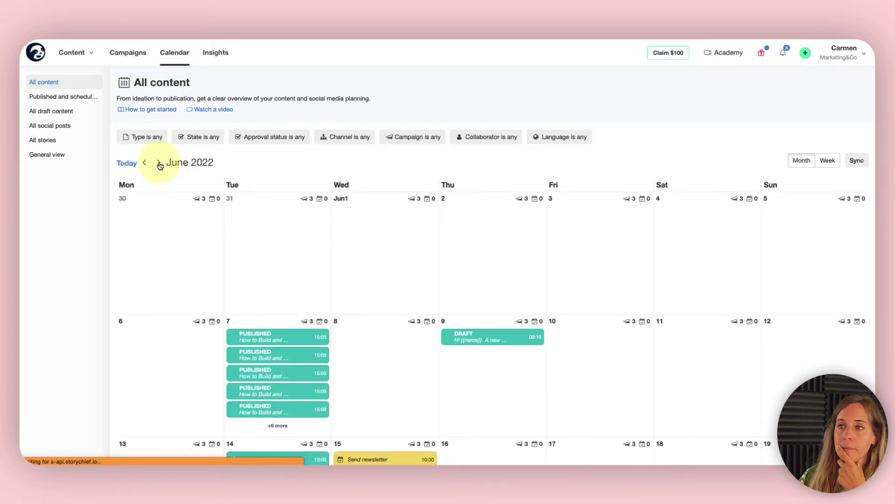
pyautogui.click(159, 162)
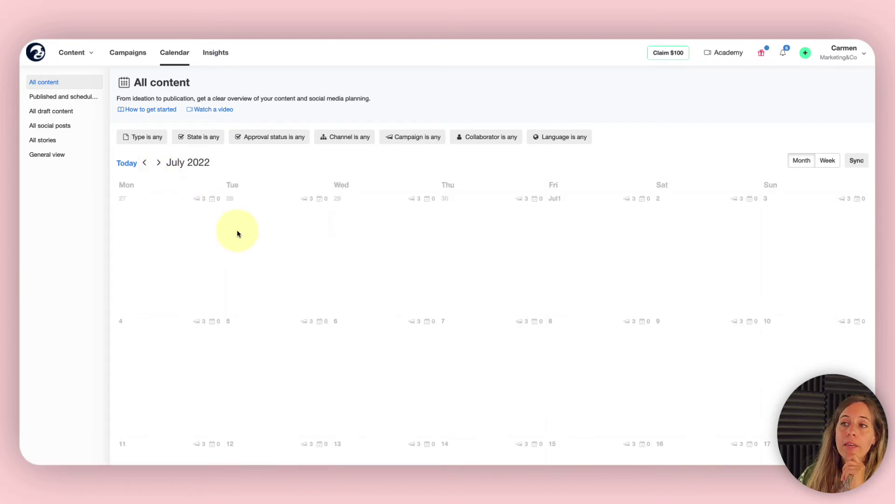
pyautogui.scroll(-2, 222, 319)
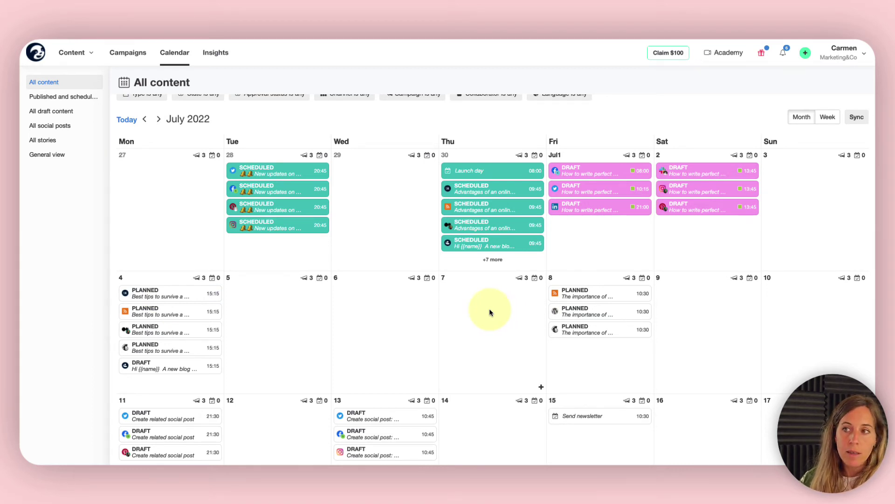
pyautogui.scroll(-3, 380, 324)
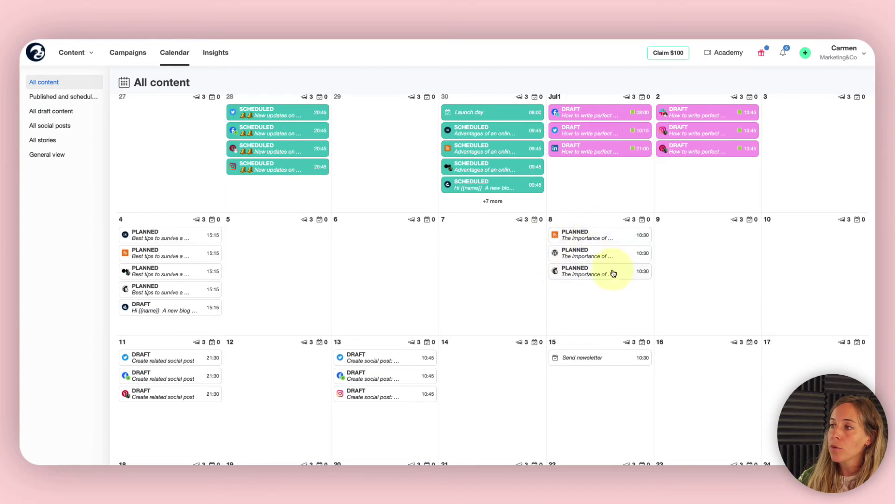
# Step: Examine the July content in the calendar and check the campaign assignment of the EN: How to get things done over the summer story
pyautogui.scroll(-2, 614, 266)
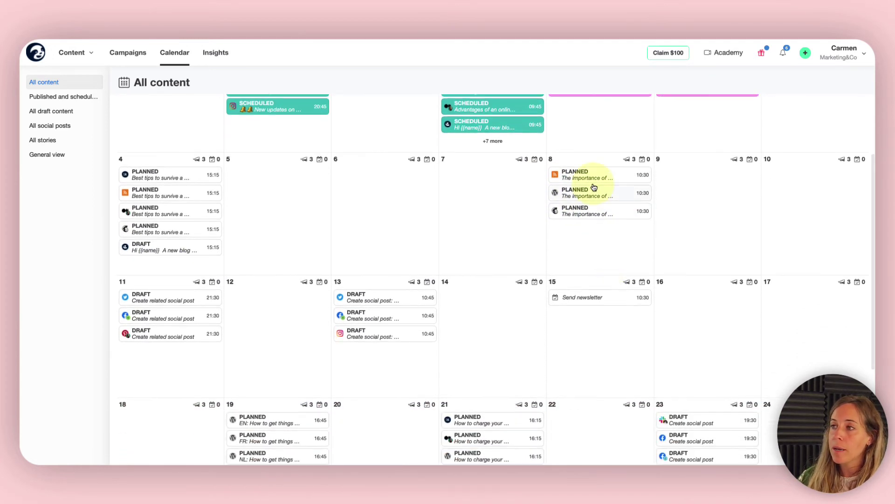
pyautogui.scroll(-1, 564, 200)
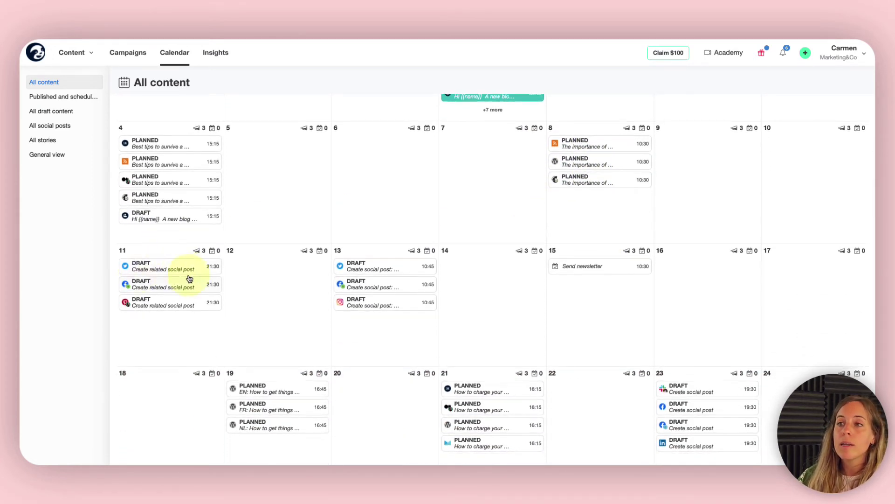
pyautogui.scroll(-1, 475, 266)
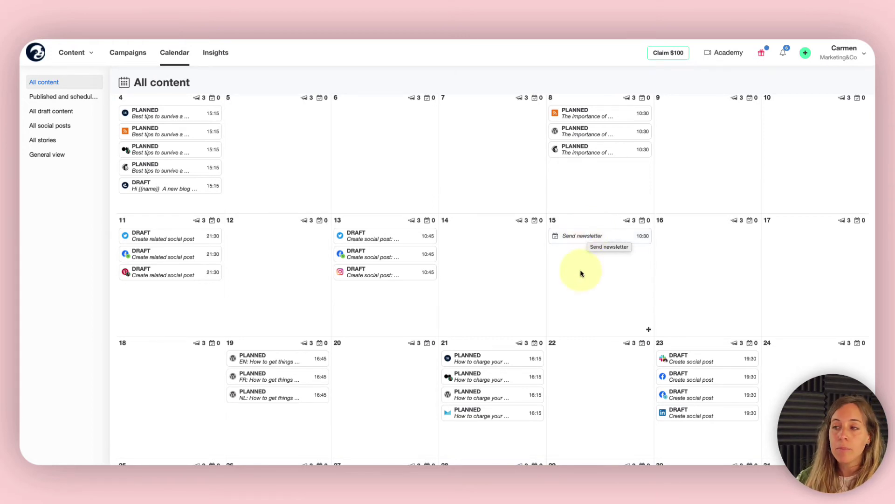
pyautogui.scroll(-3, 581, 273)
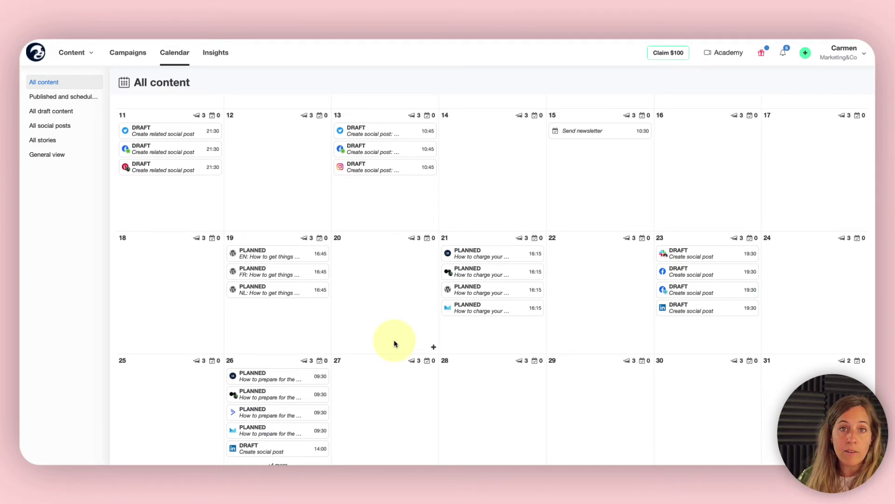
pyautogui.click(280, 253)
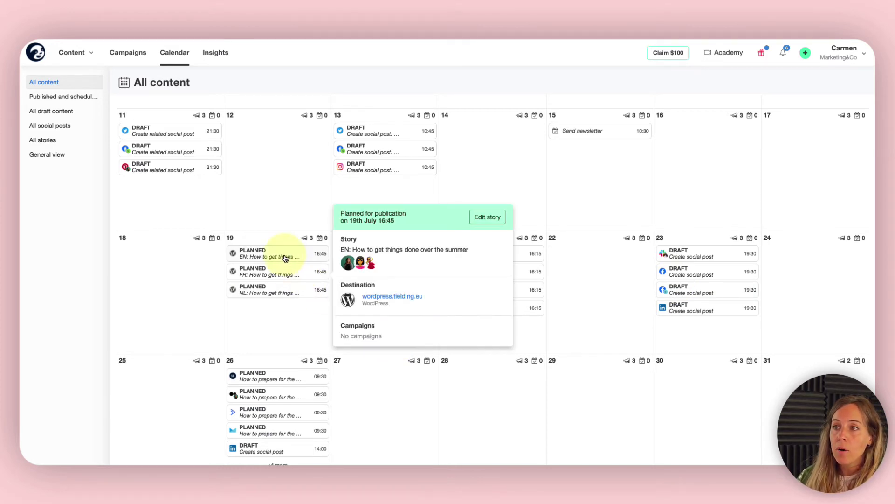
pyautogui.moveTo(346, 325); pyautogui.dragTo(379, 337)
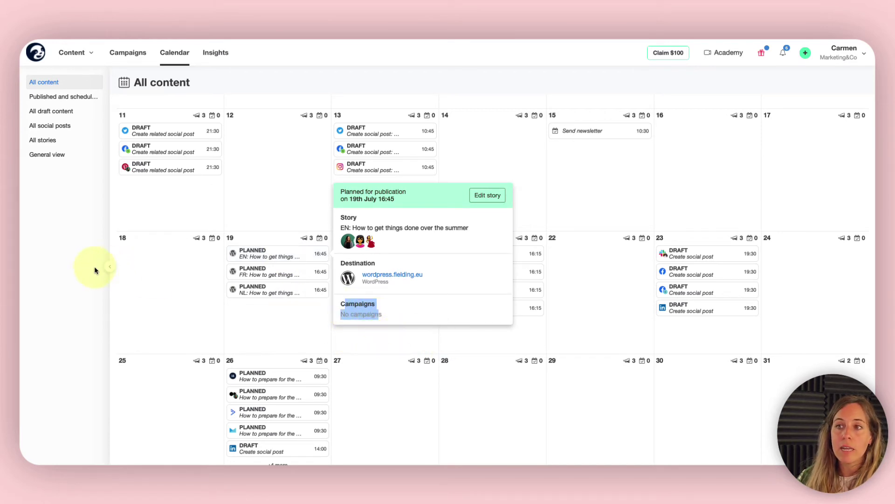
pyautogui.click(86, 267)
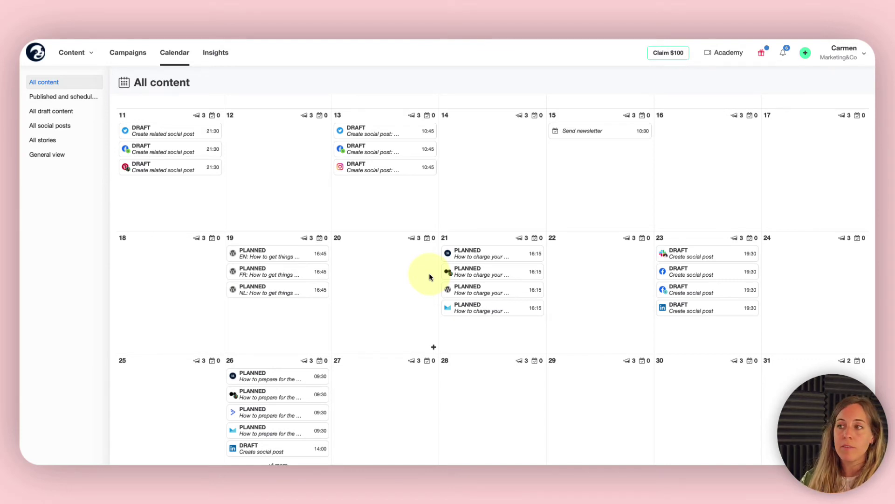
pyautogui.scroll(5, 420, 273)
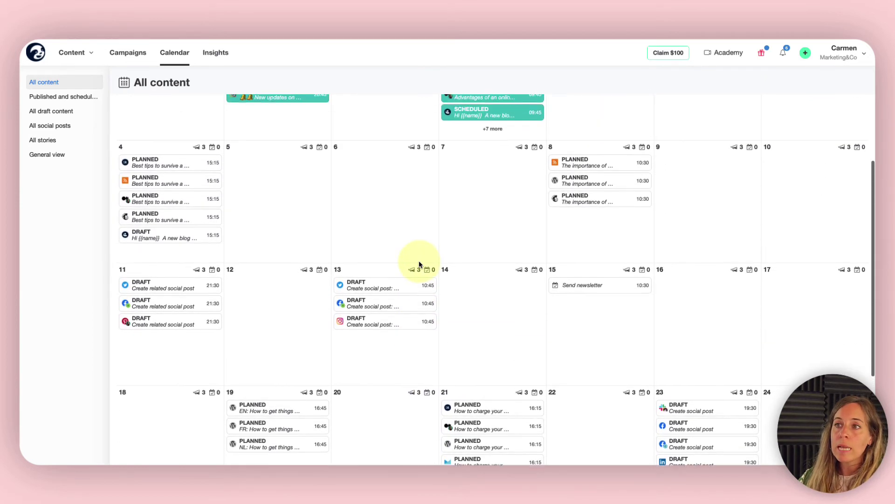
pyautogui.scroll(2, 419, 264)
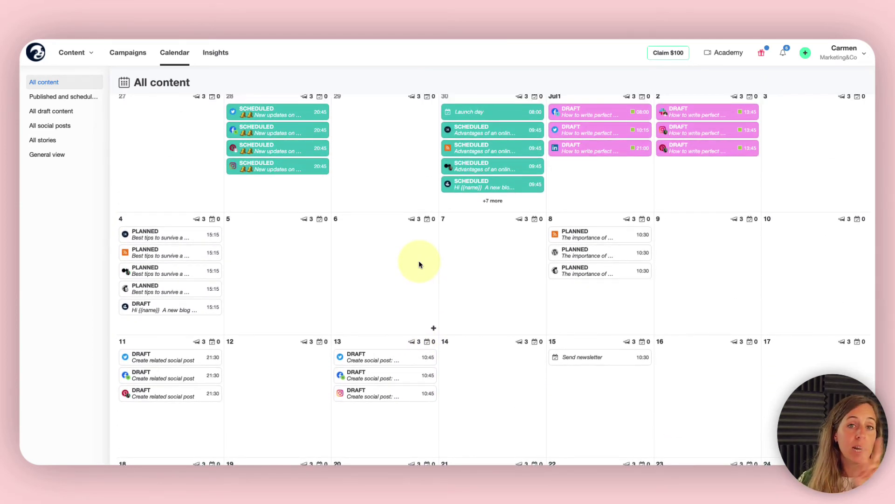
# Step: Open the Best practices to survive summer campaign's content and view the existing events that can be added
pyautogui.click(132, 58)
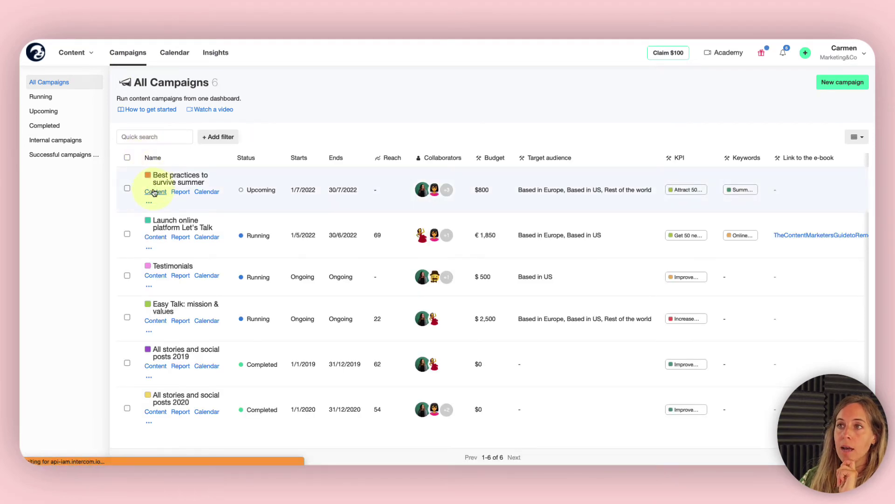
pyautogui.click(154, 191)
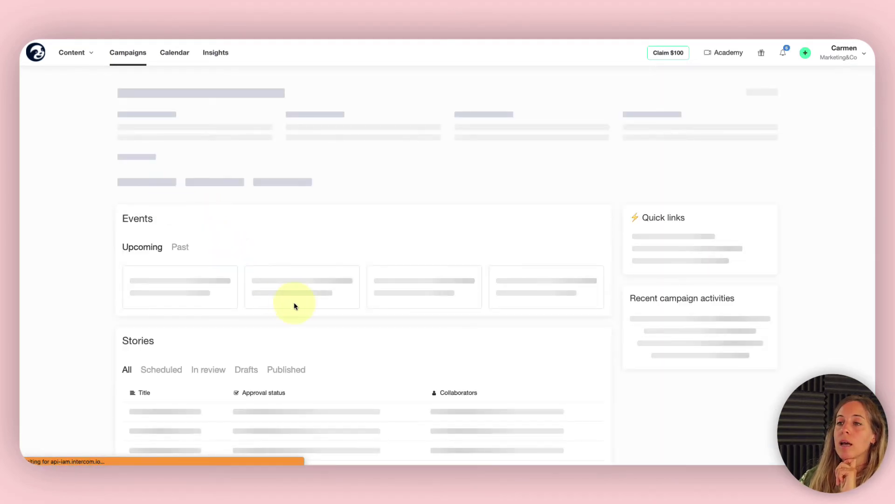
pyautogui.click(588, 307)
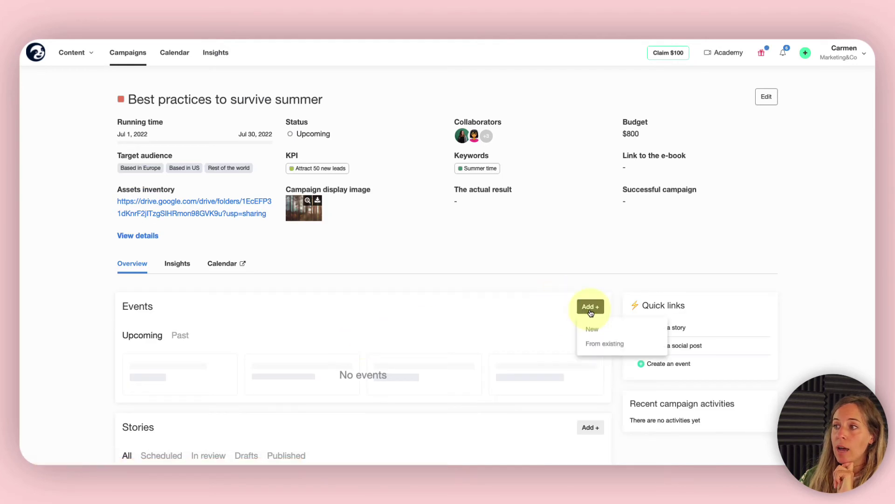
pyautogui.click(600, 345)
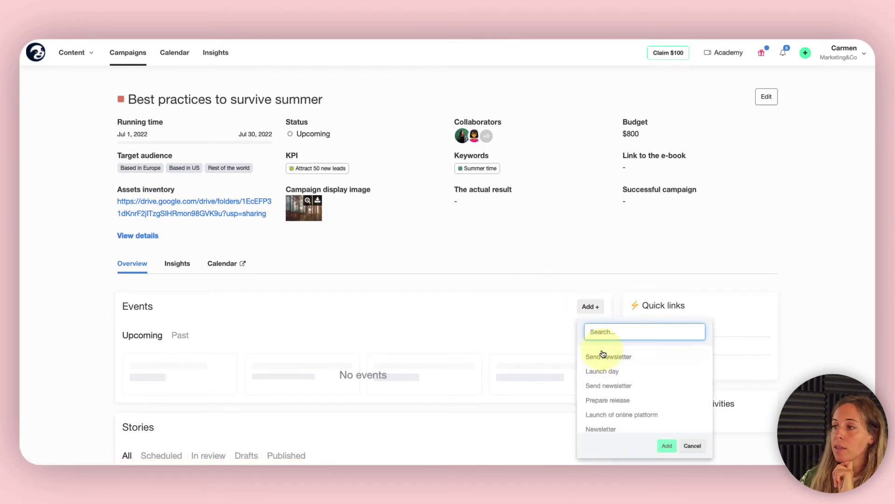
pyautogui.click(693, 447)
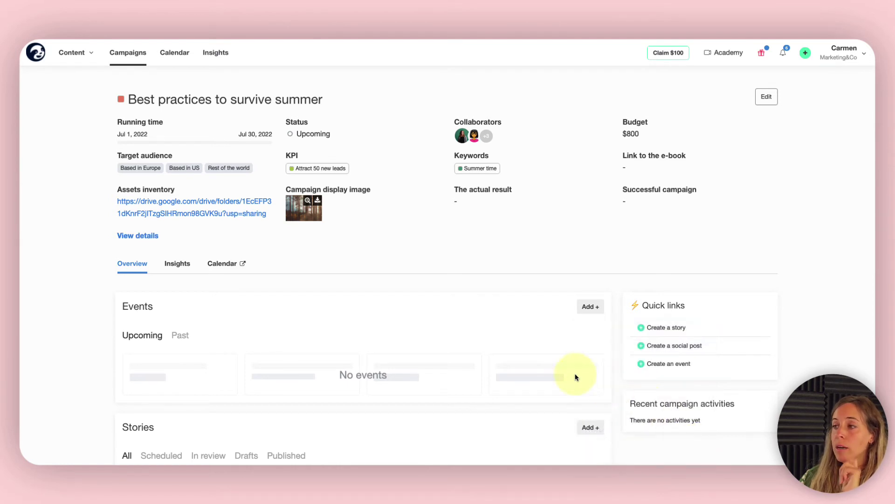
pyautogui.scroll(-5, 530, 366)
pyautogui.click(595, 213)
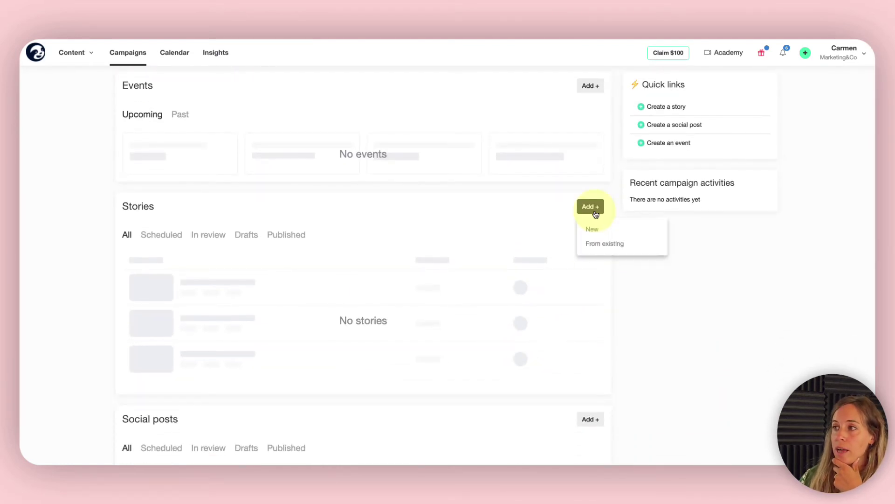
pyautogui.click(593, 244)
pyautogui.click(597, 257)
pyautogui.click(602, 271)
pyautogui.click(597, 285)
pyautogui.click(598, 300)
pyautogui.click(602, 315)
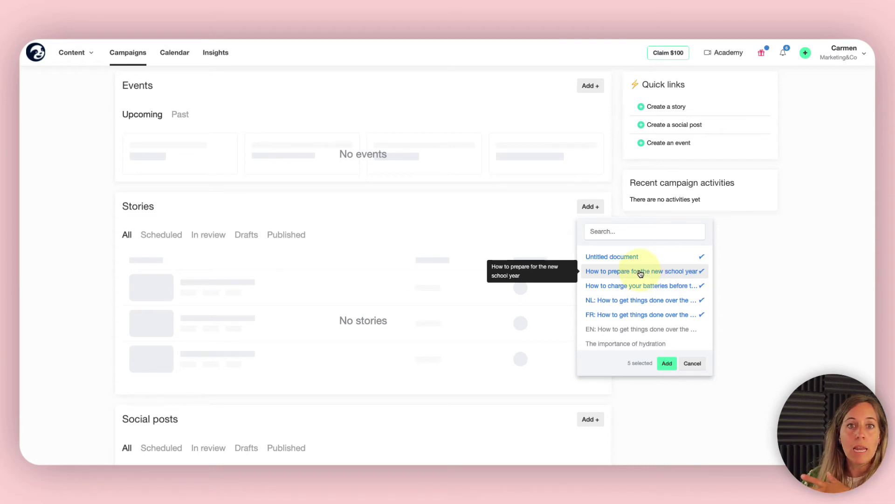
pyautogui.click(694, 363)
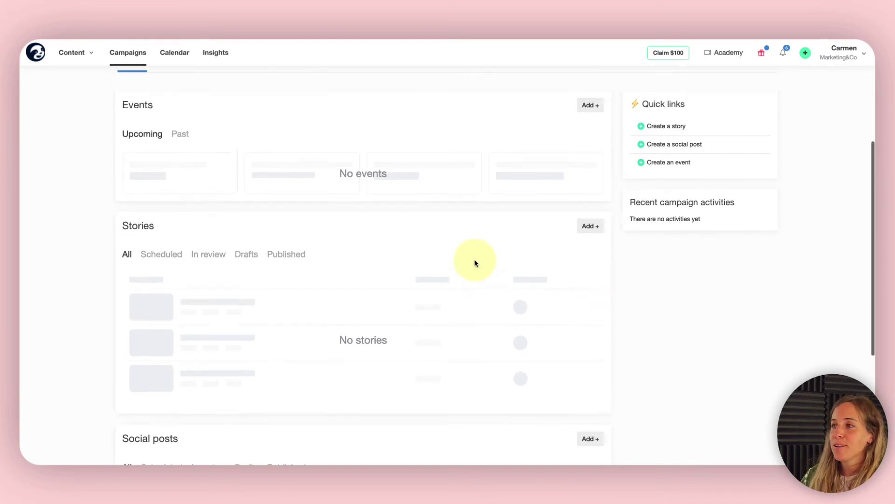
pyautogui.scroll(5, 475, 262)
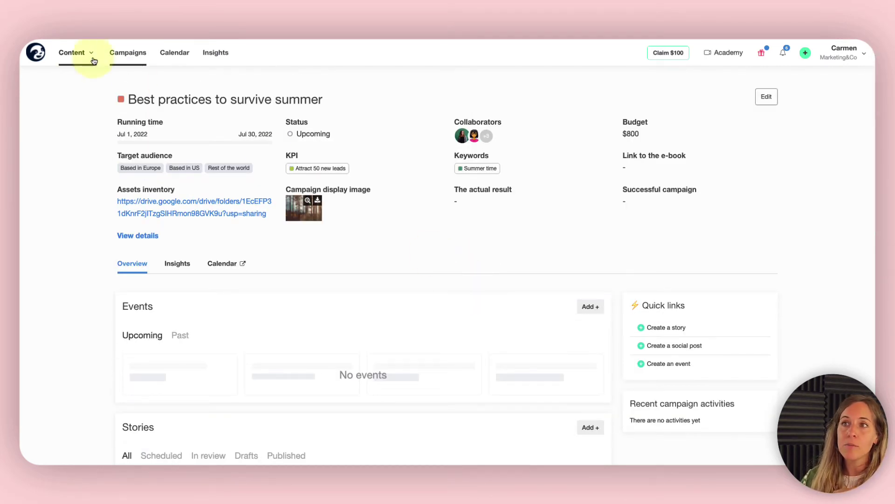
# Step: Add the six draft stories from How to prepare for the new school year through The importance of hydration to the Best practices to survive summer campaign
pyautogui.click(71, 55)
pyautogui.click(76, 80)
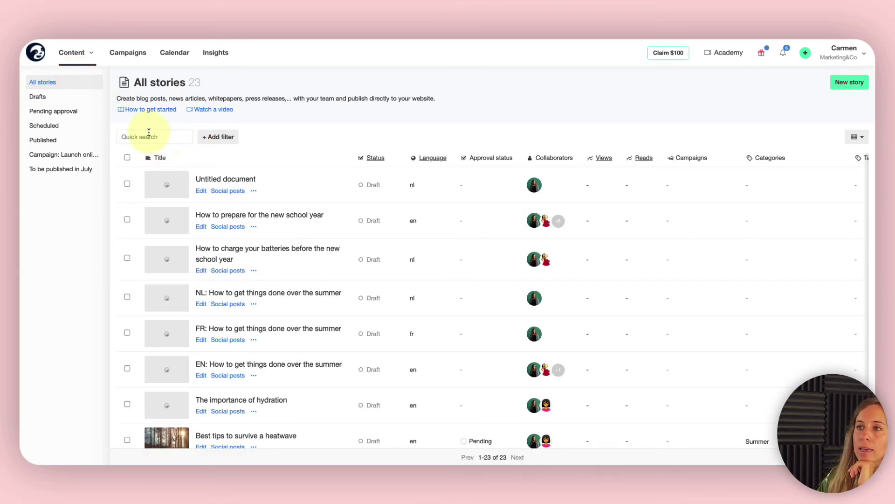
pyautogui.click(128, 220)
pyautogui.click(127, 259)
pyautogui.click(127, 297)
pyautogui.click(128, 332)
pyautogui.click(127, 369)
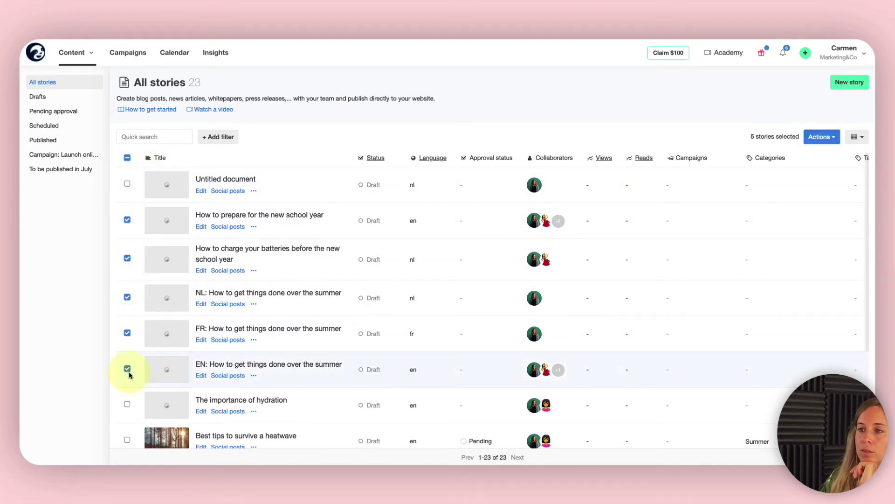
pyautogui.click(128, 404)
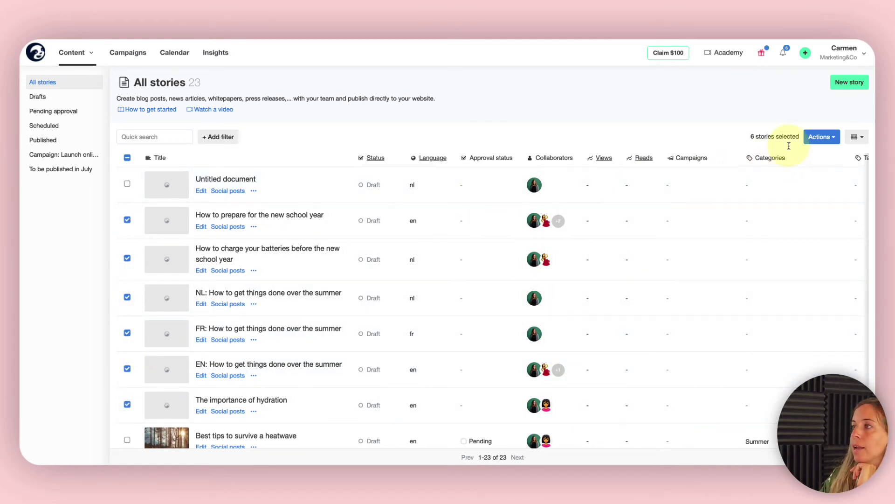
pyautogui.click(824, 138)
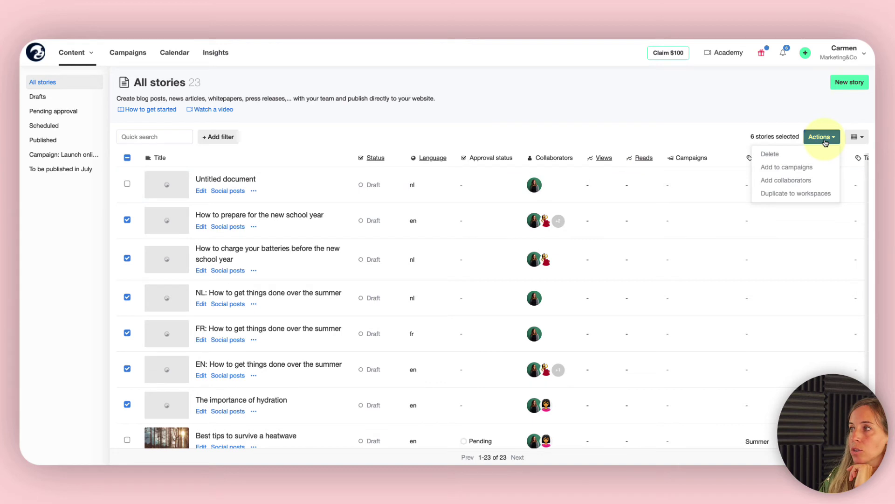
pyautogui.click(788, 168)
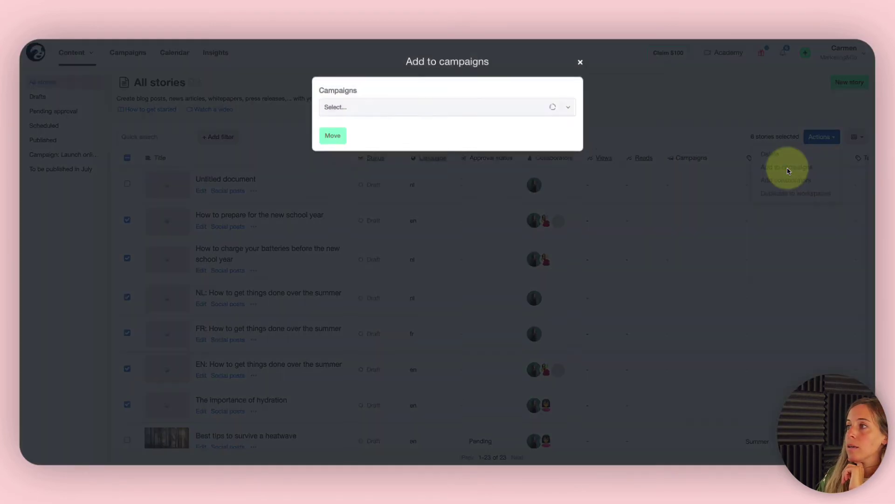
pyautogui.click(365, 116)
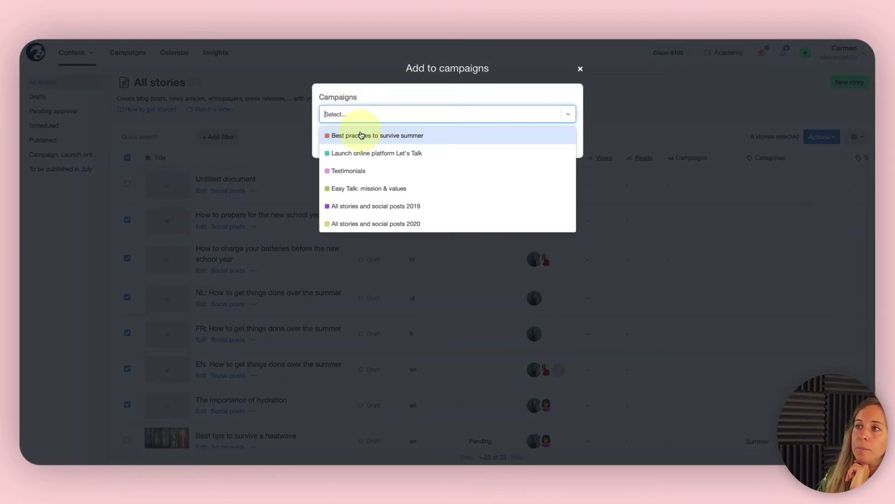
pyautogui.click(390, 135)
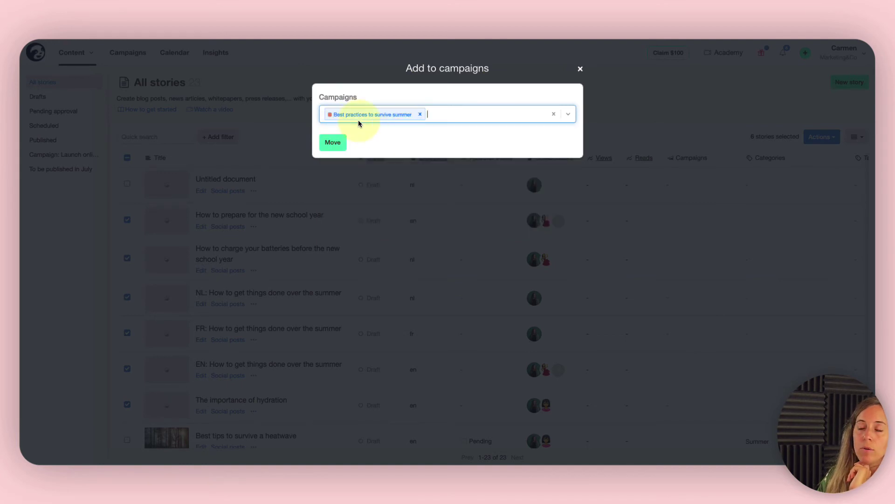
pyautogui.click(341, 145)
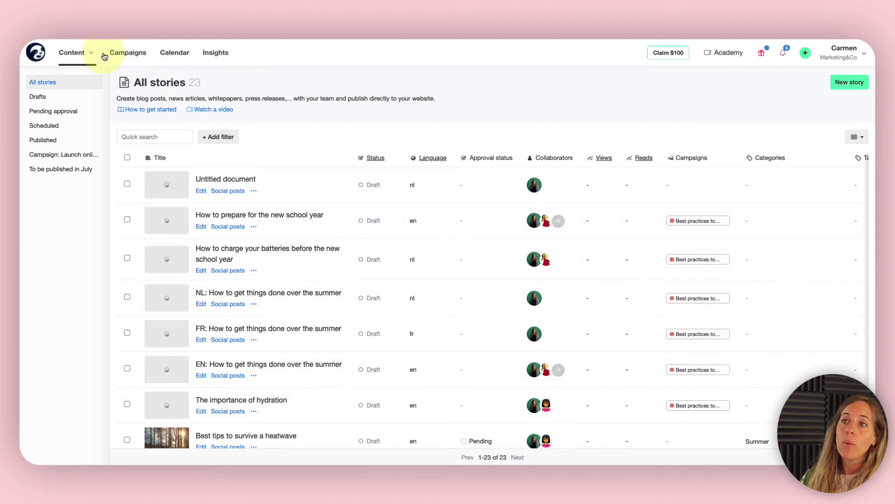
# Step: Add the four draft social posts dated 11, 13, 23 and 26 July 2022 to the Best practices to survive summer campaign
pyautogui.moveTo(82, 60)
pyautogui.click(86, 88)
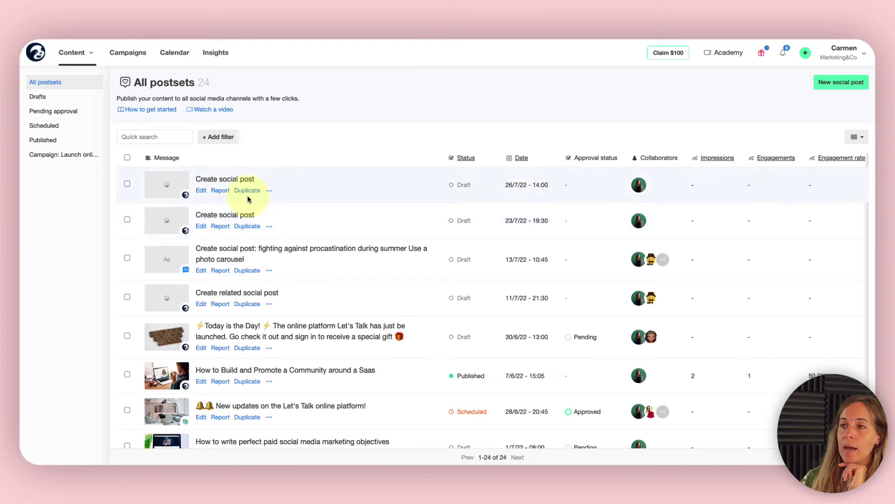
pyautogui.click(127, 184)
pyautogui.click(128, 219)
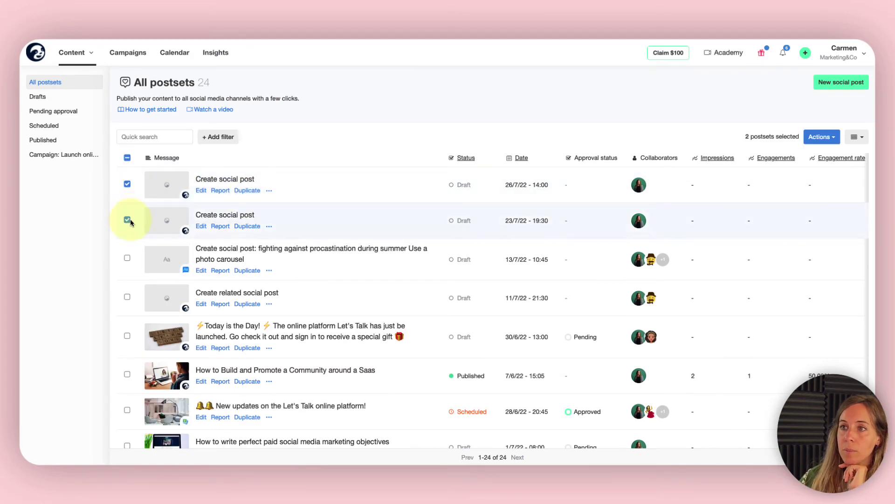
pyautogui.click(127, 259)
pyautogui.click(128, 296)
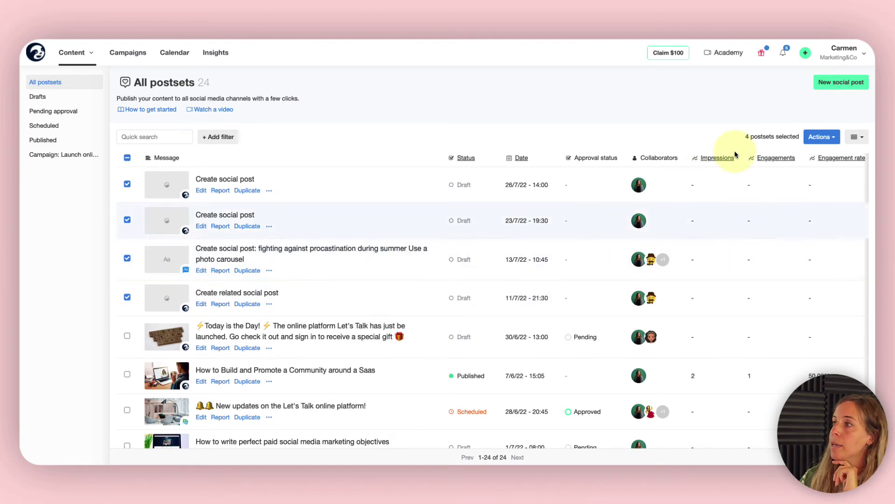
pyautogui.click(819, 138)
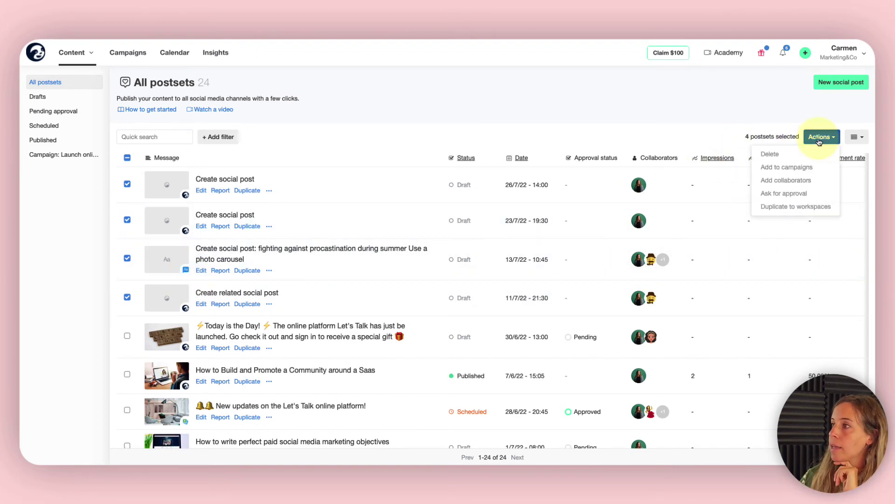
pyautogui.click(805, 168)
pyautogui.click(411, 118)
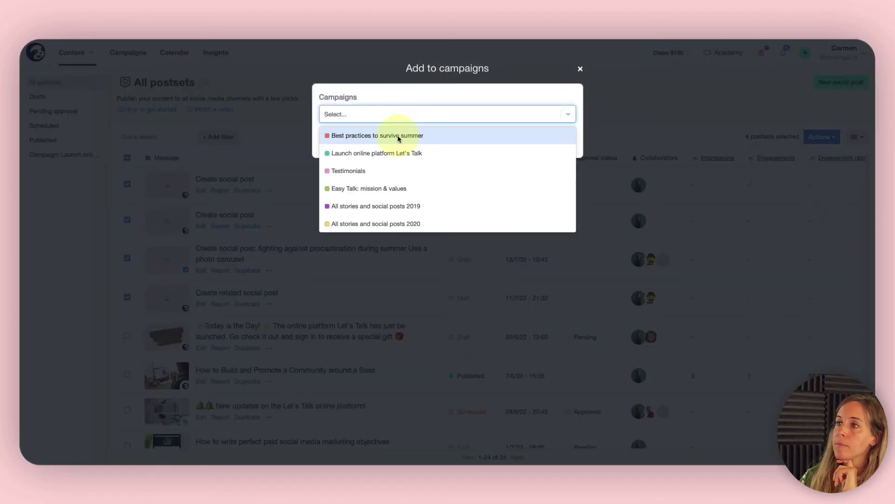
pyautogui.click(398, 134)
pyautogui.click(332, 147)
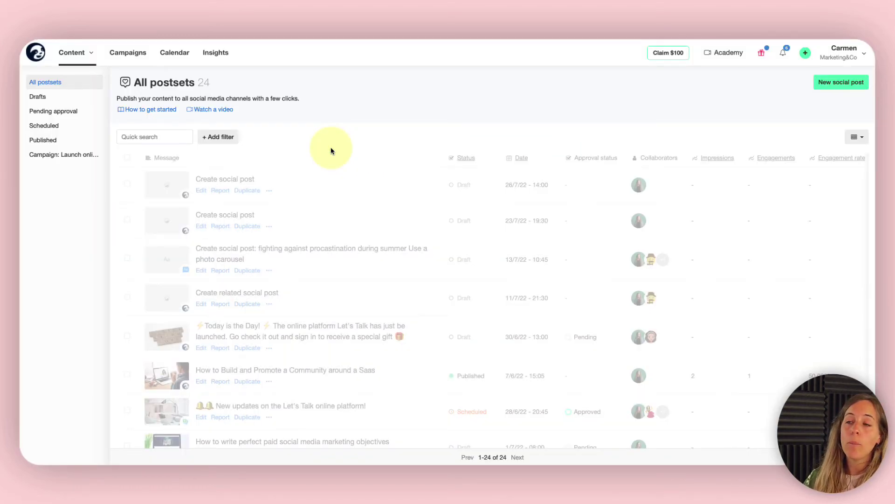
# Step: Open the Best practices to survive summer campaign's content and review its stories and social posts
pyautogui.click(121, 58)
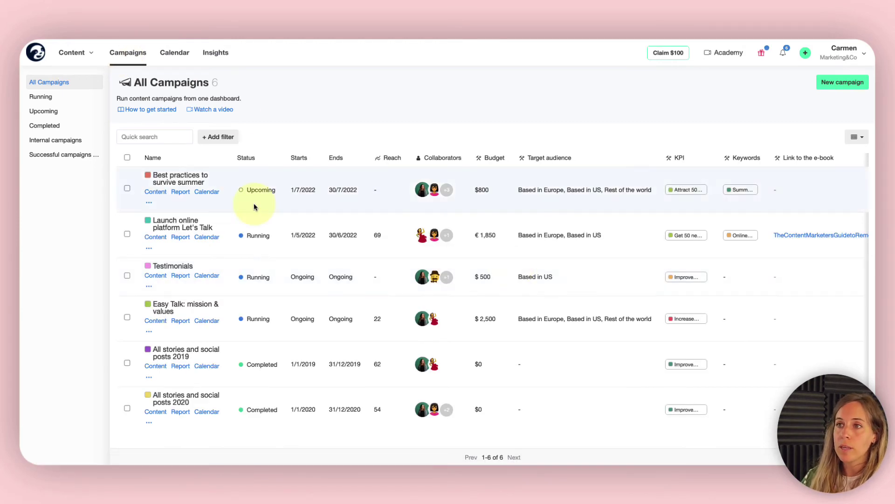
pyautogui.click(164, 193)
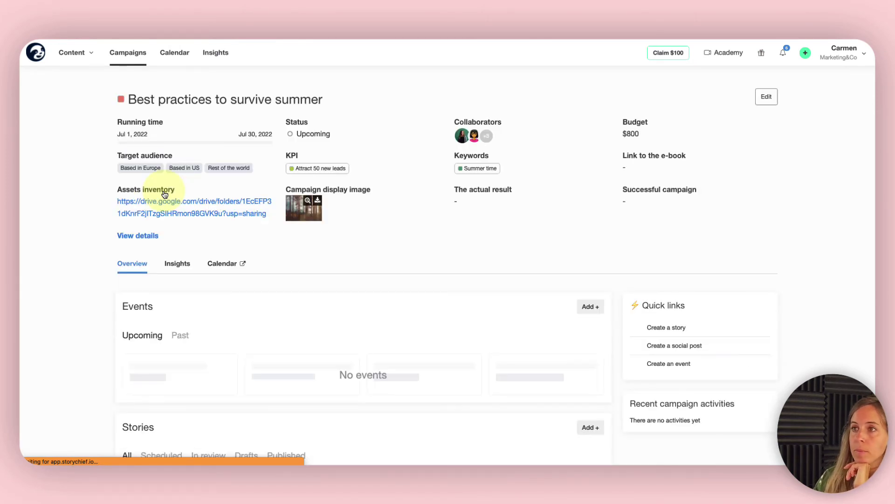
pyautogui.scroll(-3, 289, 270)
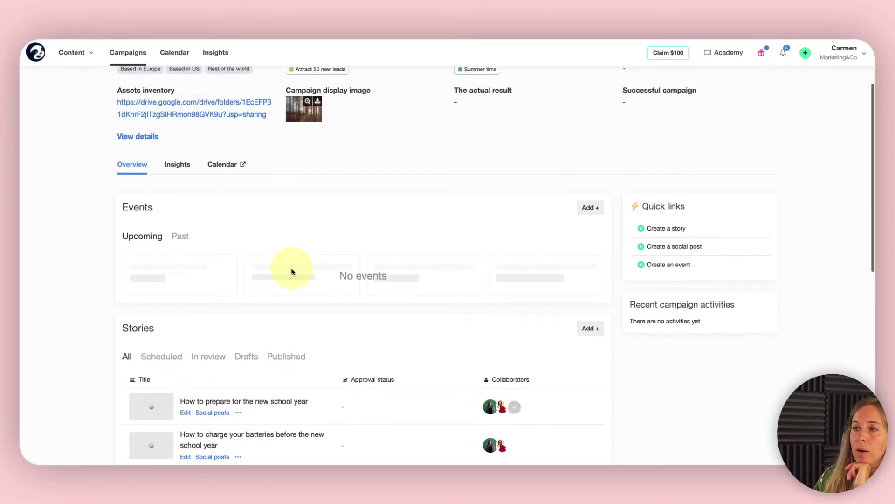
pyautogui.scroll(-4, 292, 270)
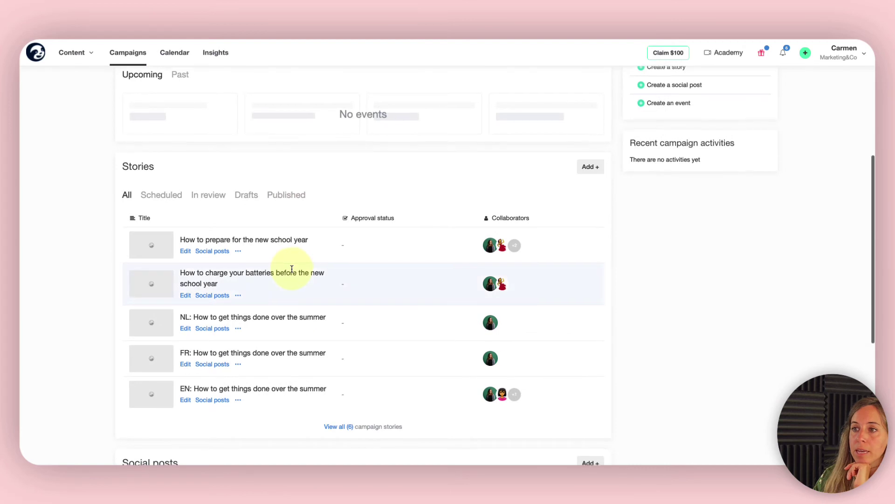
pyautogui.scroll(-5, 292, 269)
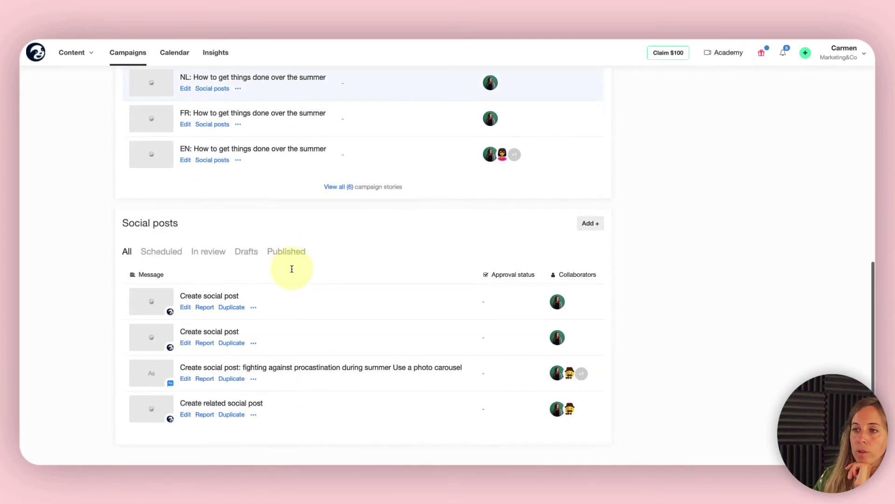
pyautogui.scroll(5, 291, 270)
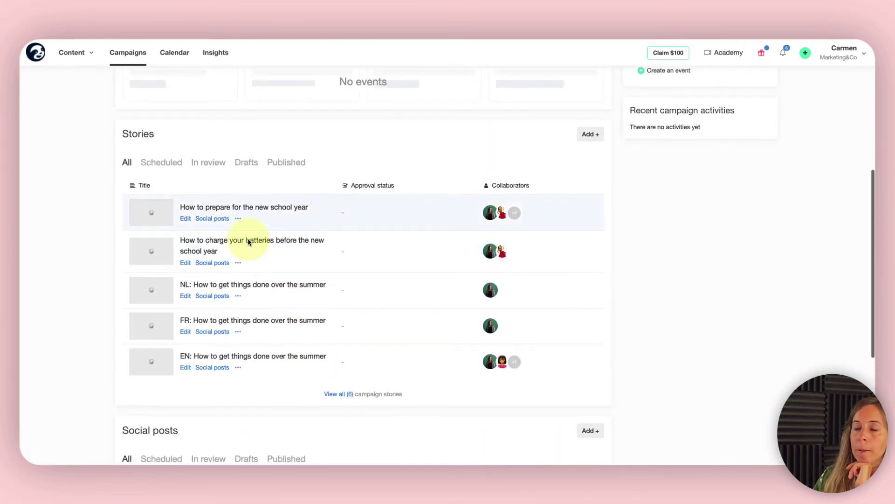
# Step: Show only the campaign's draft stories, and view the Google Drive folder linked as its assets inventory
pyautogui.click(246, 164)
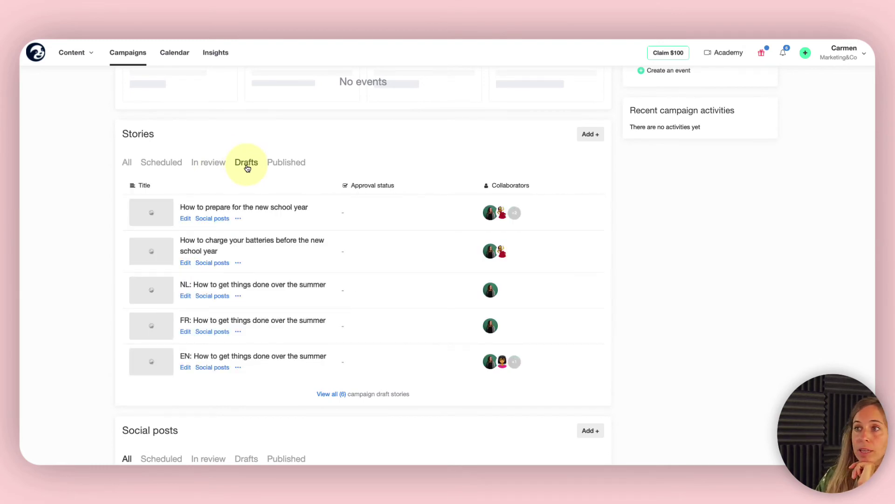
pyautogui.scroll(-3, 300, 226)
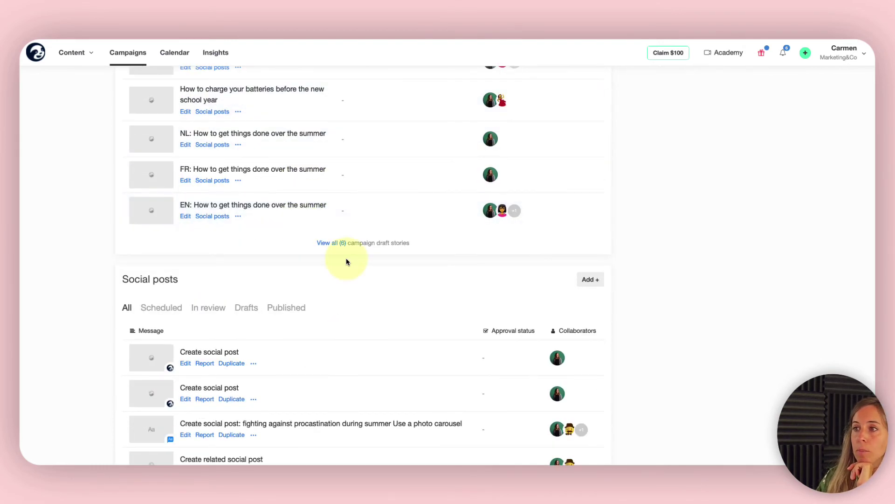
pyautogui.scroll(1, 346, 260)
pyautogui.scroll(8, 346, 260)
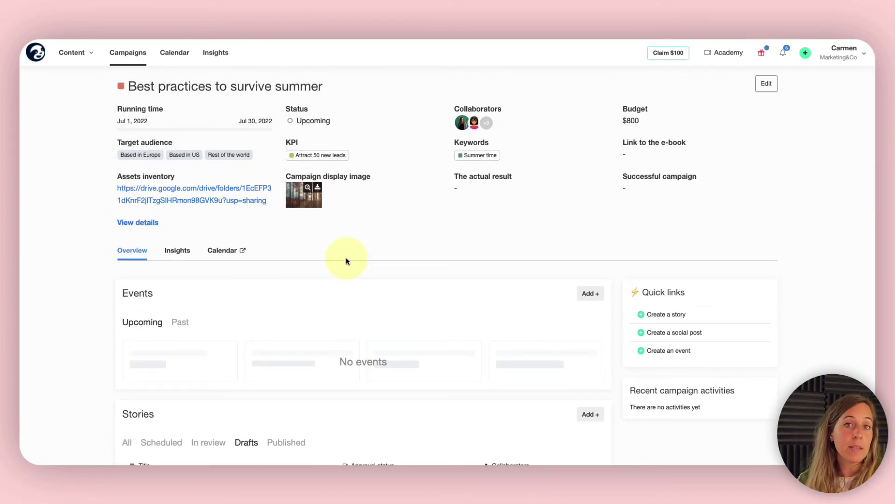
pyautogui.scroll(1, 348, 261)
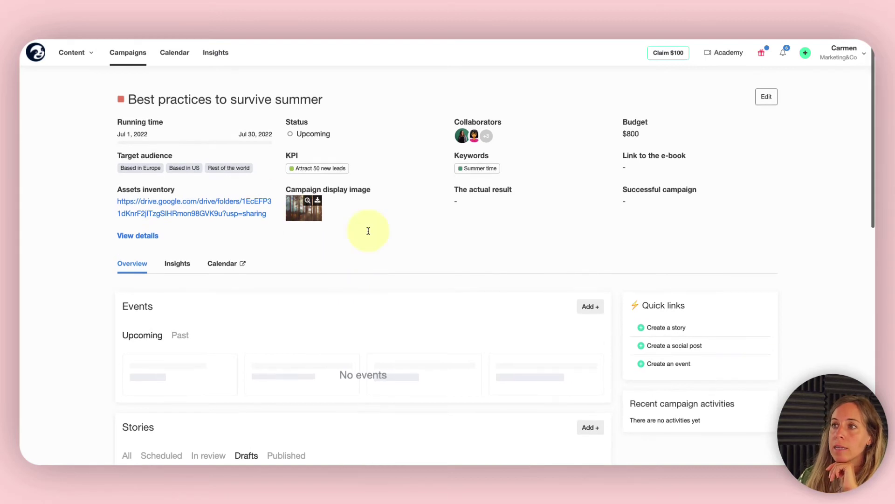
pyautogui.click(202, 203)
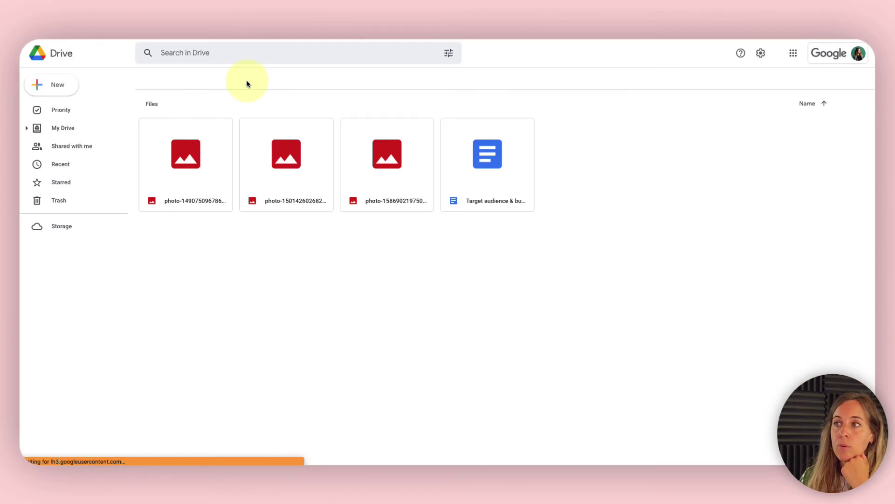
pyautogui.hotkey('ctrl', 'w')
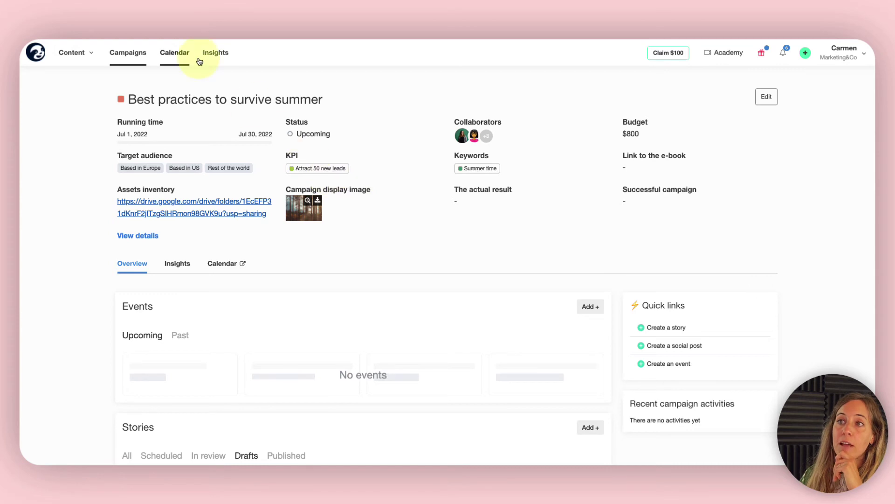
# Step: Examine the July 2022 content calendar for the campaign's planned stories, draft social posts and items without a campaign
pyautogui.click(181, 56)
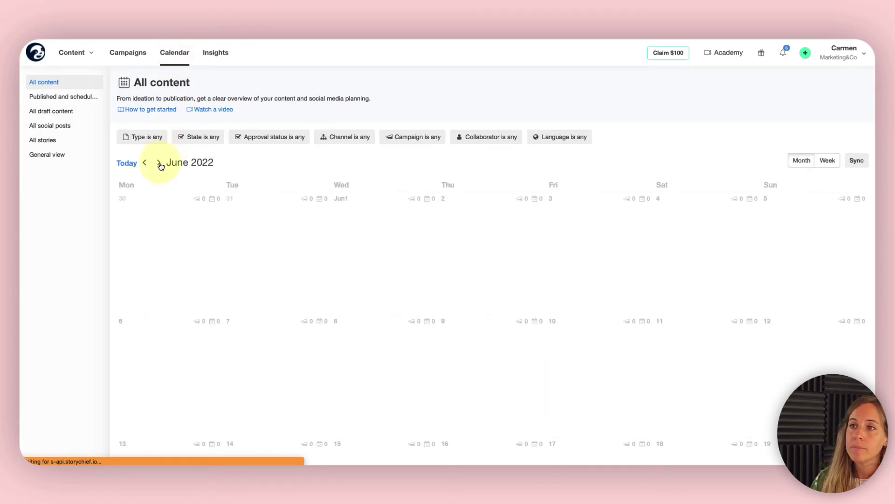
pyautogui.click(159, 164)
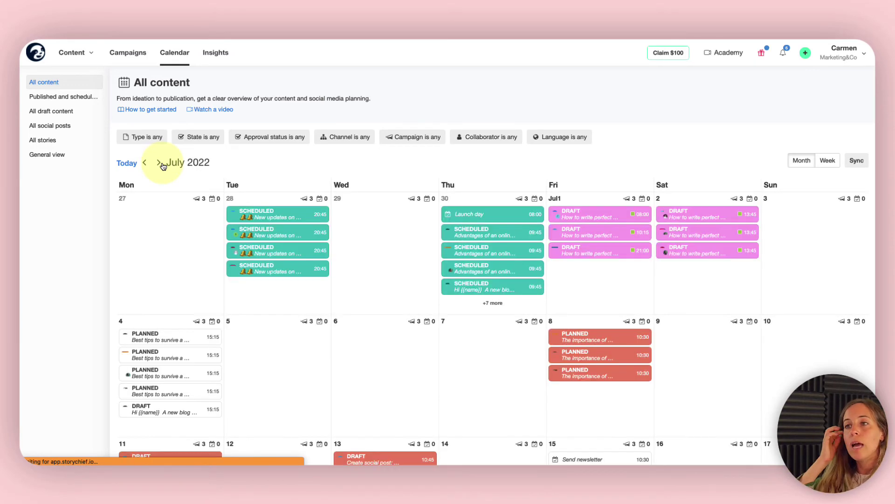
pyautogui.scroll(-1, 231, 273)
pyautogui.scroll(-3, 231, 273)
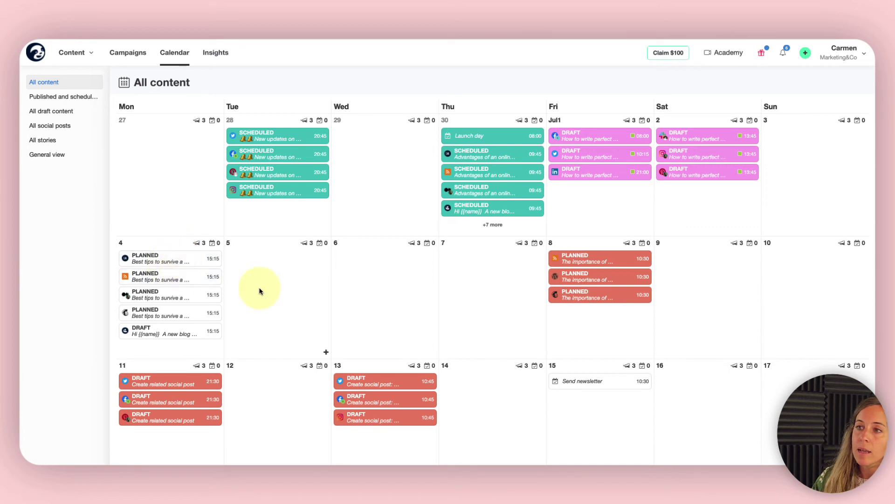
pyautogui.scroll(-3, 391, 290)
pyautogui.scroll(-3, 581, 239)
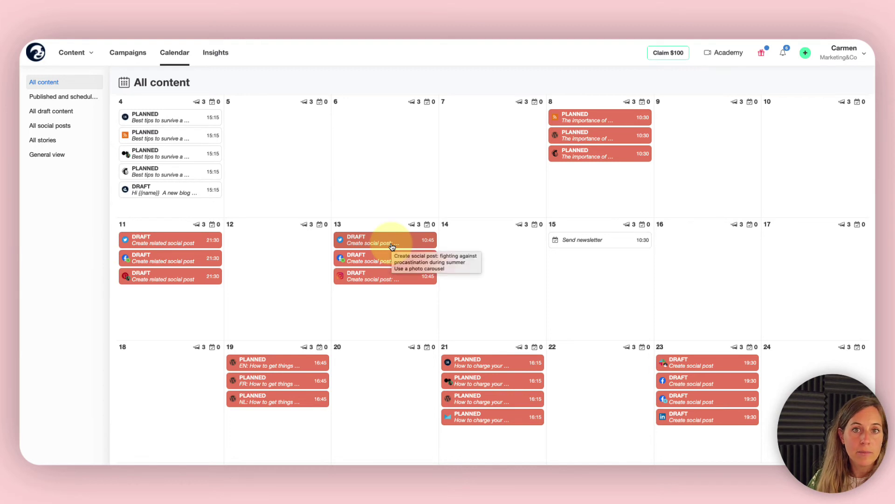
pyautogui.scroll(-5, 653, 364)
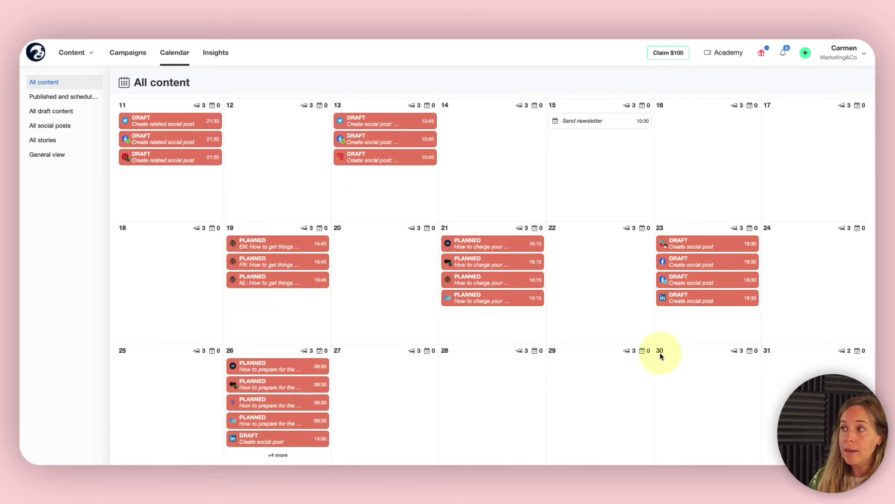
pyautogui.scroll(6, 644, 348)
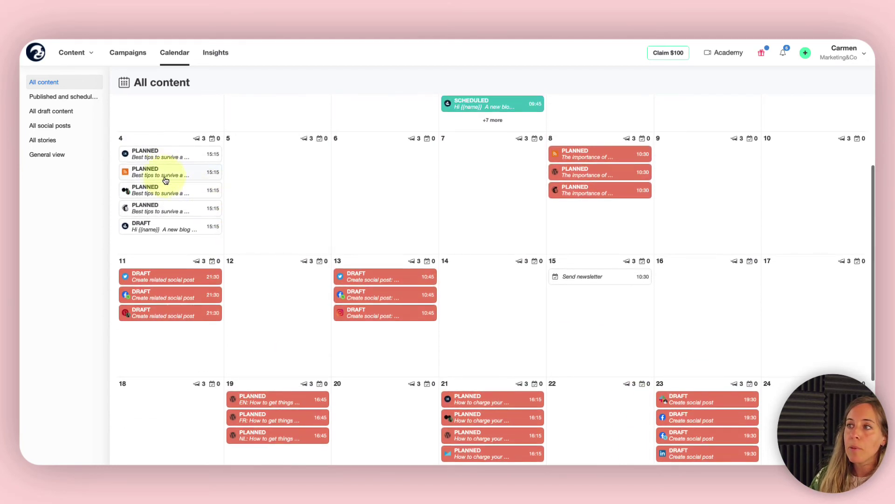
pyautogui.scroll(-1, 441, 308)
pyautogui.scroll(-3, 600, 320)
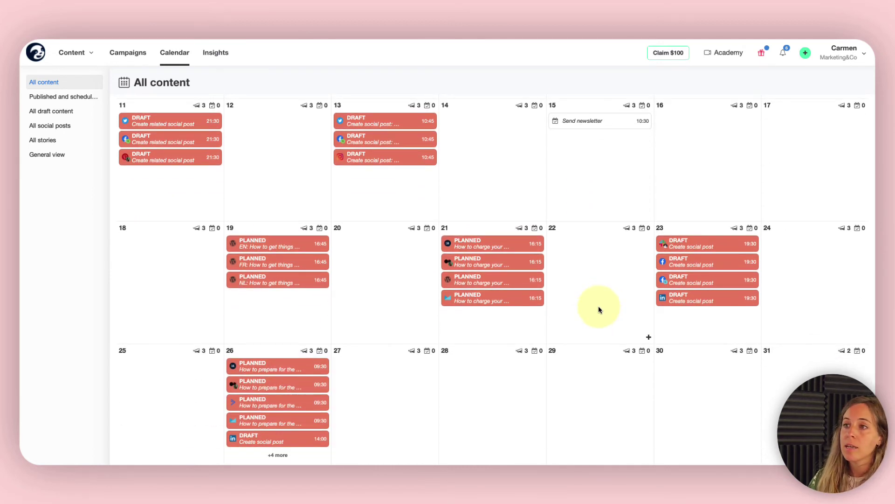
pyautogui.scroll(2, 588, 306)
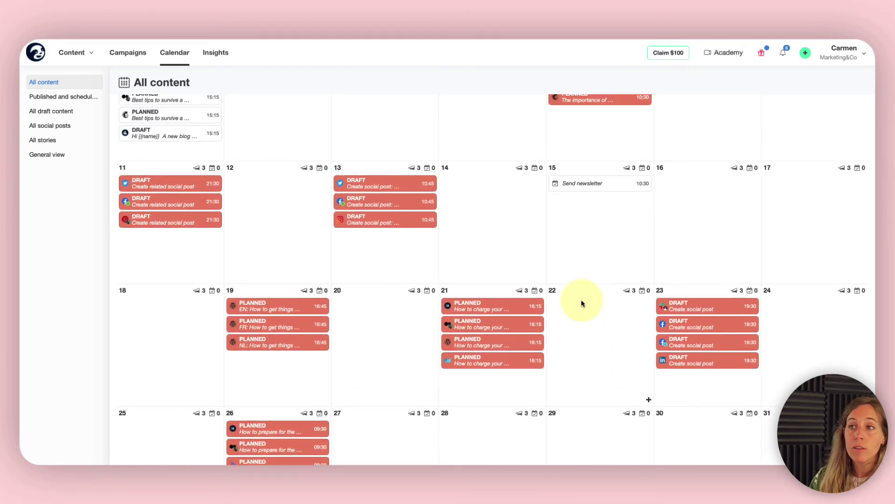
# Step: Assign the Send newsletter event on 15 July to the Best practices to survive summer campaign and save it
pyautogui.scroll(1, 576, 302)
pyautogui.scroll(2, 575, 301)
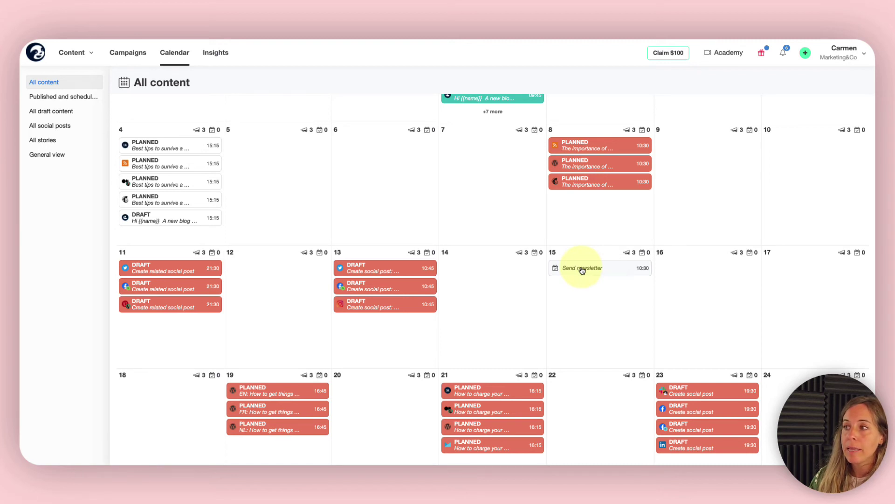
pyautogui.click(582, 271)
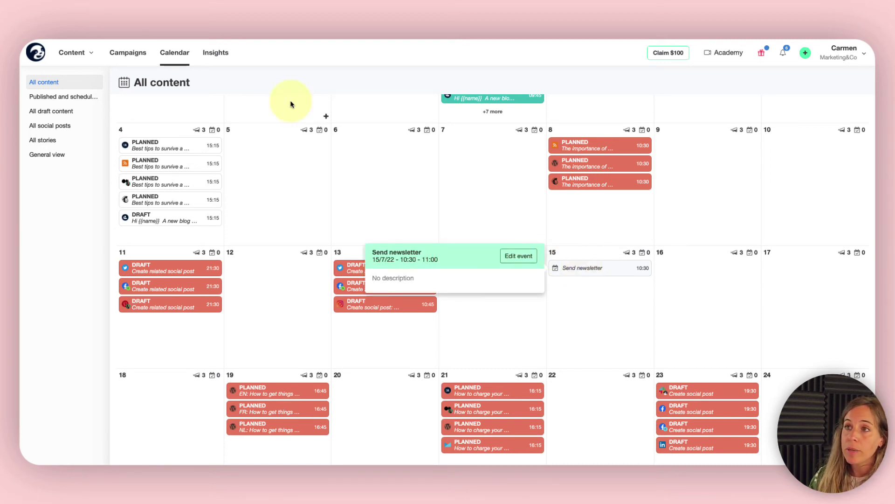
pyautogui.click(521, 255)
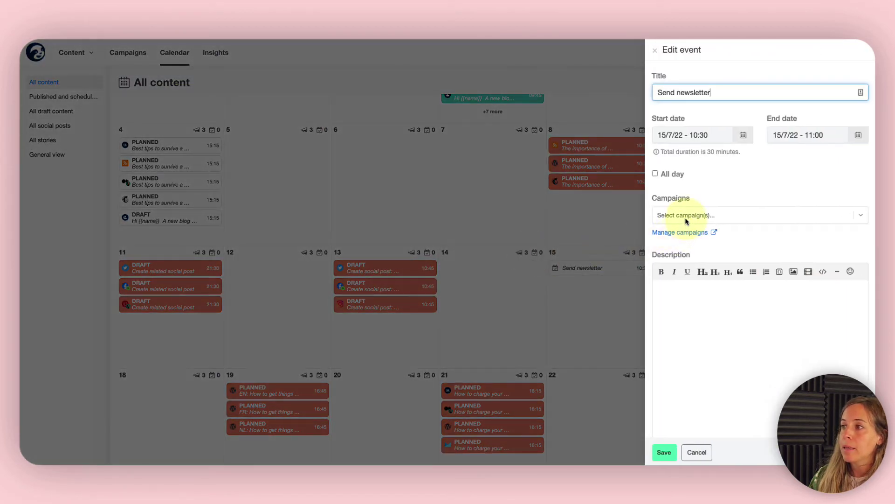
pyautogui.click(686, 219)
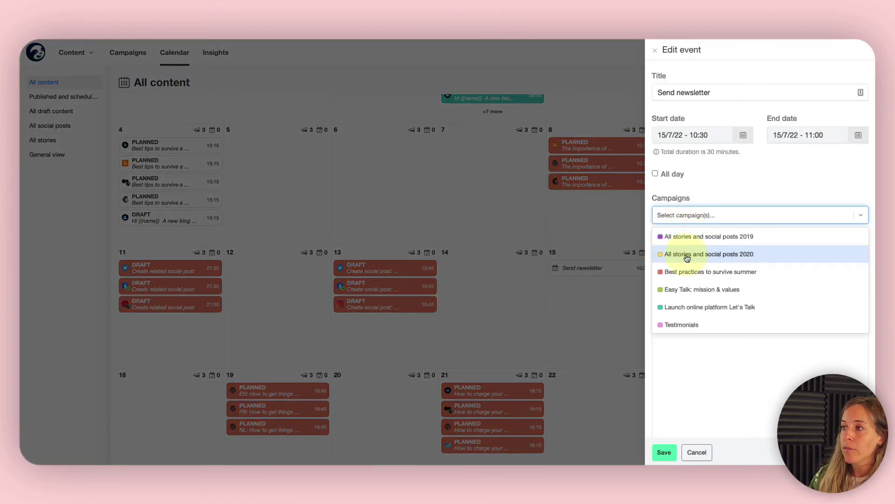
pyautogui.click(695, 272)
pyautogui.click(664, 452)
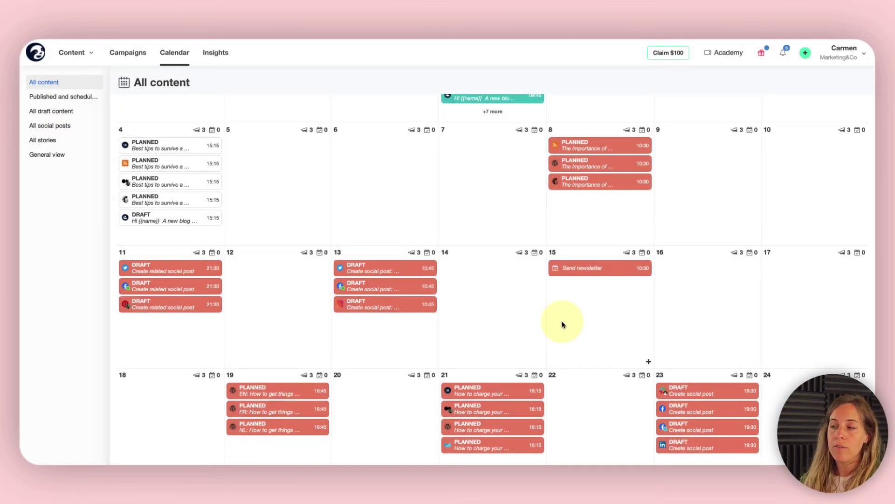
# Step: Review the July calendar again, comparing the campaign's content with the items not yet assigned to a campaign
pyautogui.scroll(3, 578, 292)
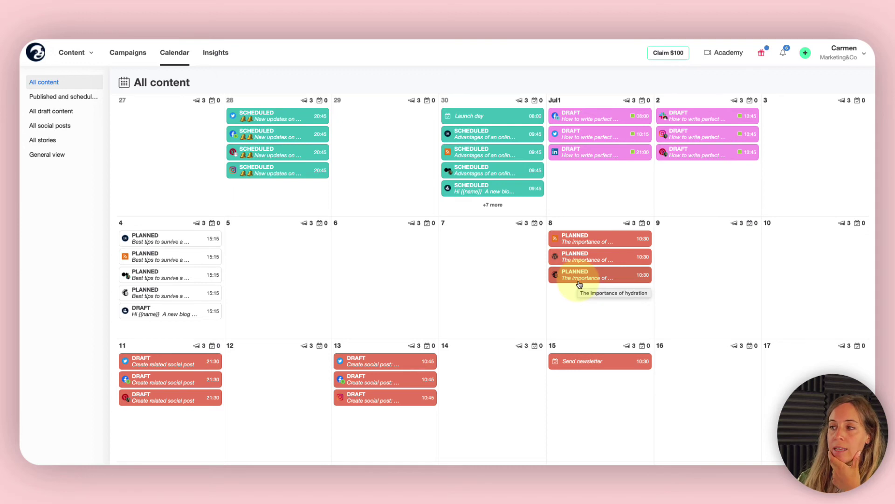
pyautogui.scroll(-3, 579, 284)
pyautogui.scroll(-2, 578, 283)
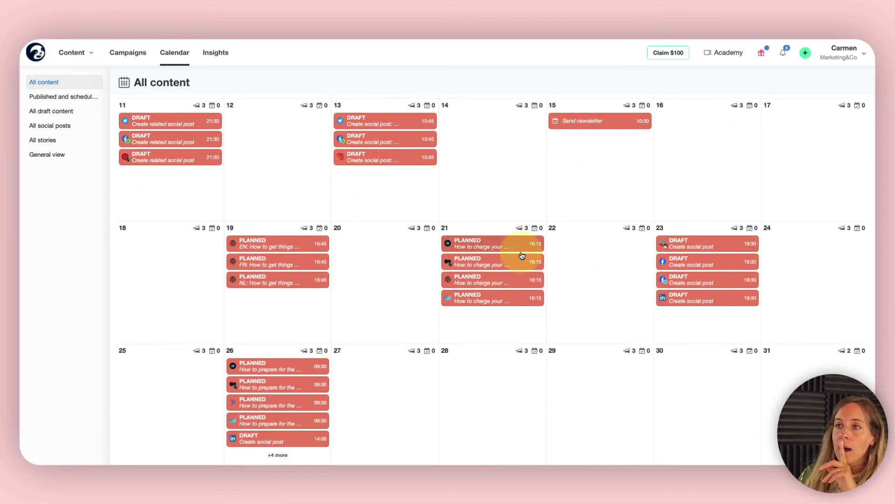
pyautogui.scroll(4, 522, 255)
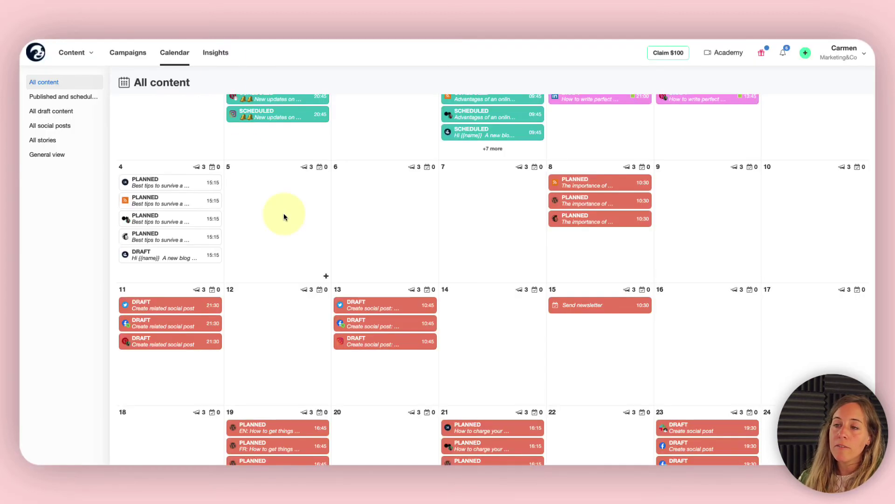
pyautogui.scroll(1, 283, 217)
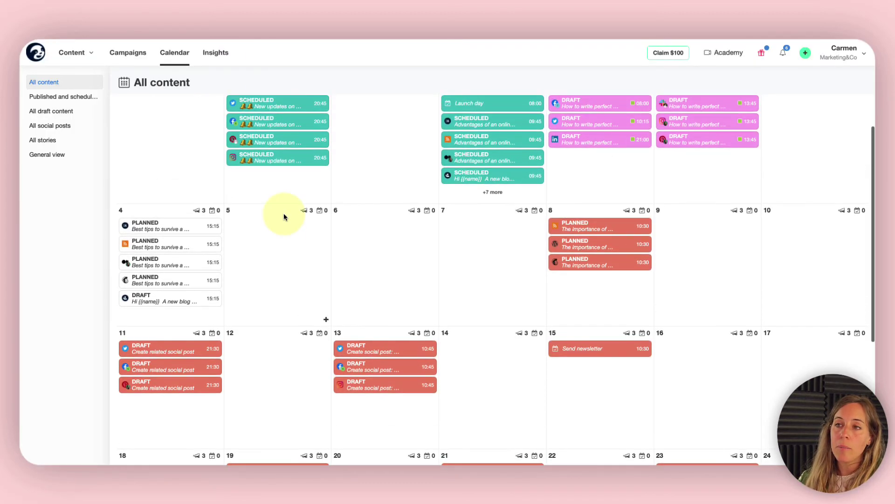
# Step: Open the Best tips to survive a heatwave story planned for 4 July for editing and close its reviews
pyautogui.click(158, 229)
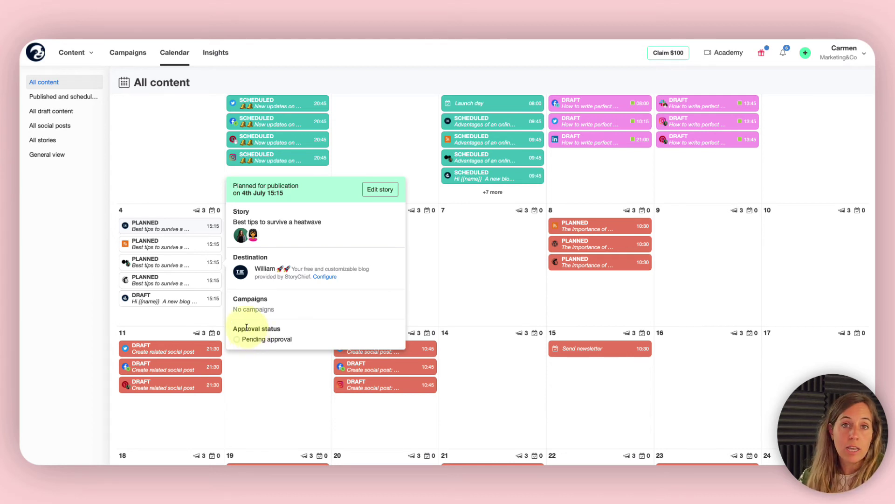
pyautogui.click(384, 191)
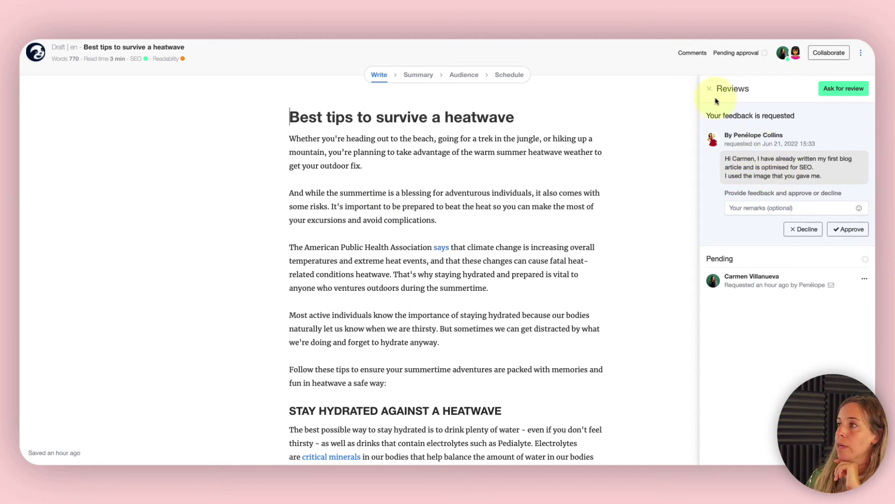
pyautogui.click(709, 89)
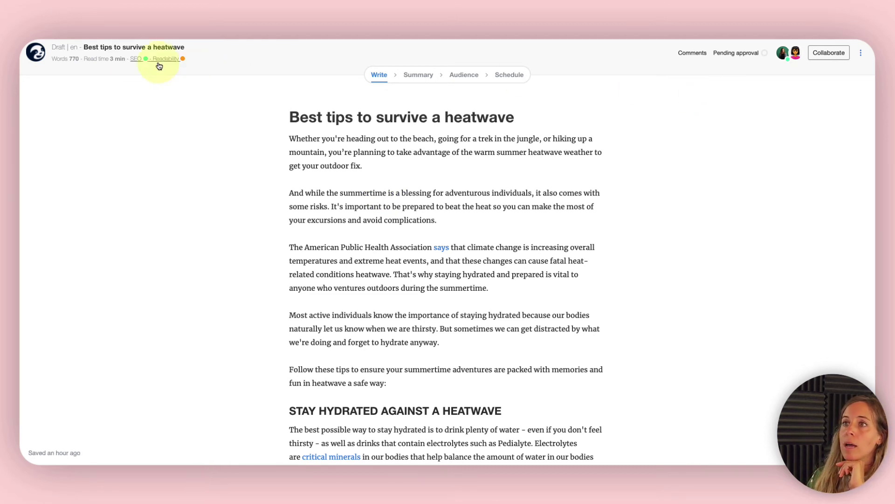
# Step: Examine the SEO and Readability recommendations for the Best tips to survive a heatwave story
pyautogui.click(135, 60)
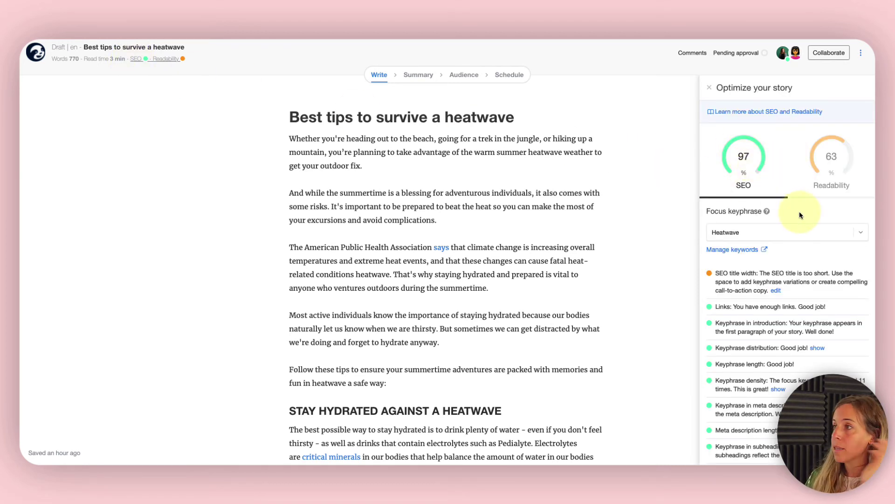
pyautogui.scroll(-3, 799, 219)
pyautogui.scroll(3, 797, 212)
pyautogui.click(825, 160)
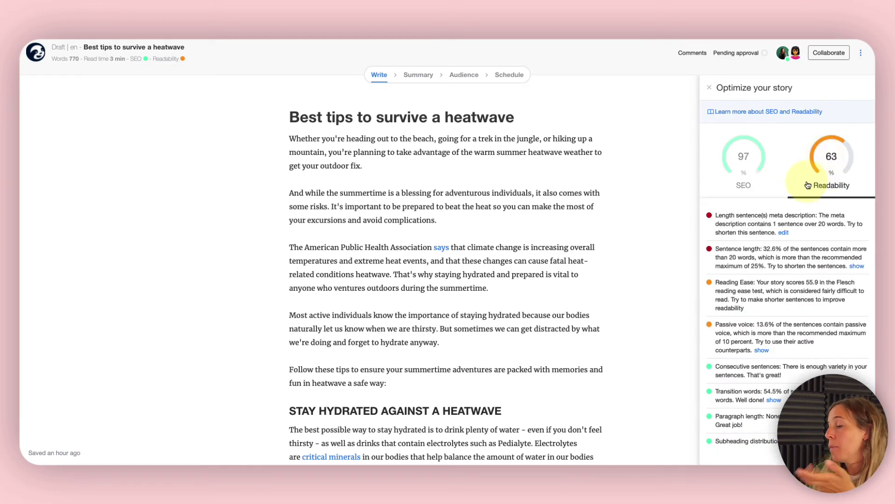
pyautogui.click(710, 88)
# Step: Review the heatwave story's body text and its summary details, from the cover image and excerpt to the SEO settings
pyautogui.scroll(-5, 521, 172)
pyautogui.scroll(-15, 521, 172)
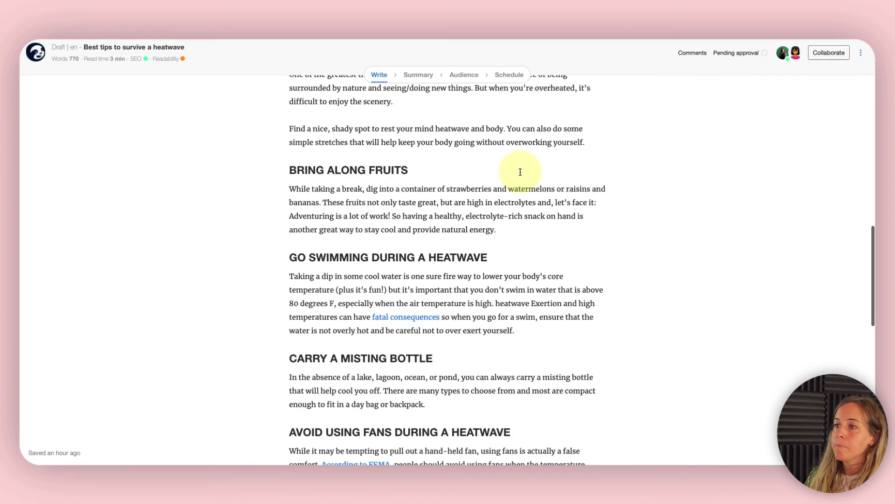
pyautogui.scroll(8, 521, 172)
pyautogui.scroll(10, 520, 172)
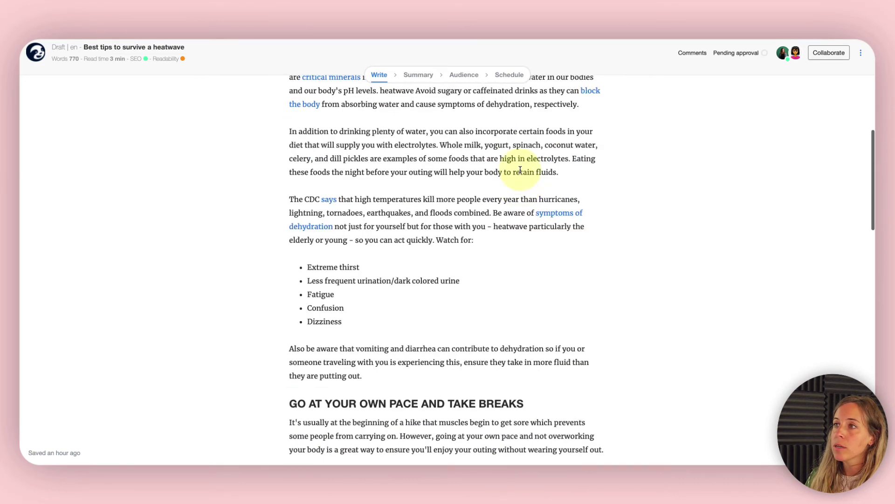
pyautogui.click(419, 75)
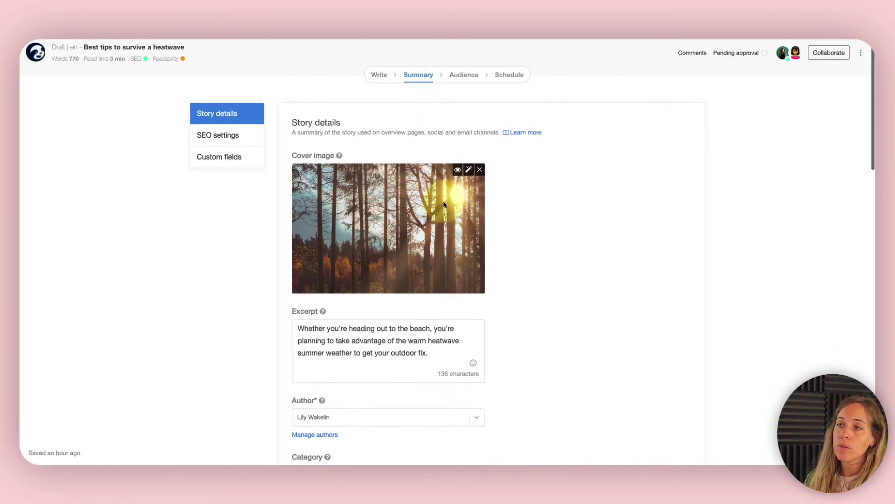
pyautogui.scroll(-5, 521, 249)
pyautogui.scroll(-11, 520, 245)
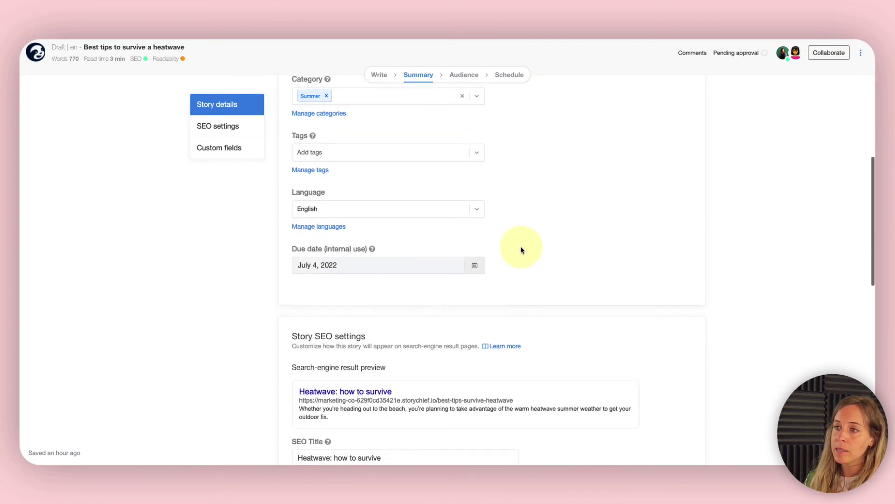
pyautogui.scroll(16, 521, 246)
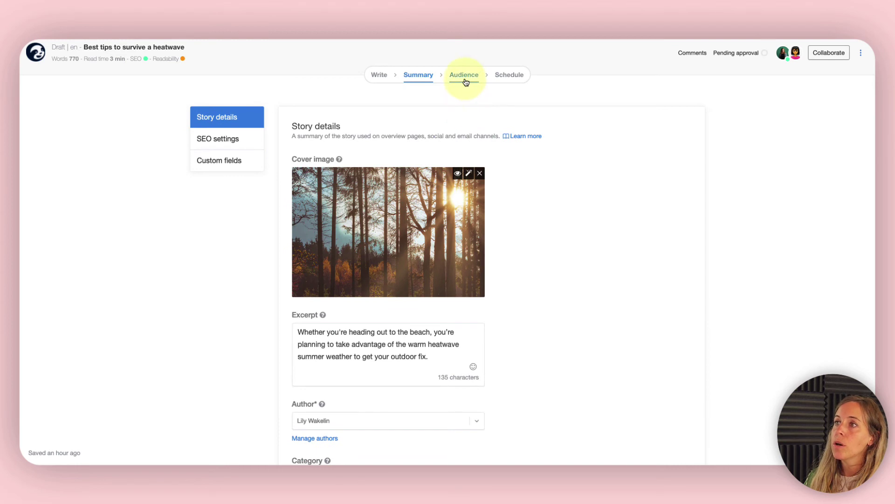
# Step: Check the heatwave story's publishing channels, schedule it to all active destinations for 4 July 2022 at 15:15, and continue editing
pyautogui.click(465, 80)
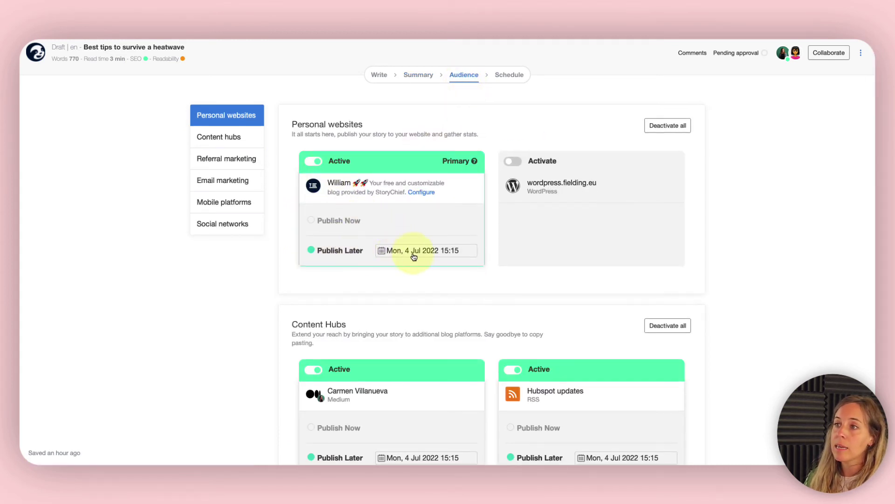
pyautogui.scroll(-5, 412, 254)
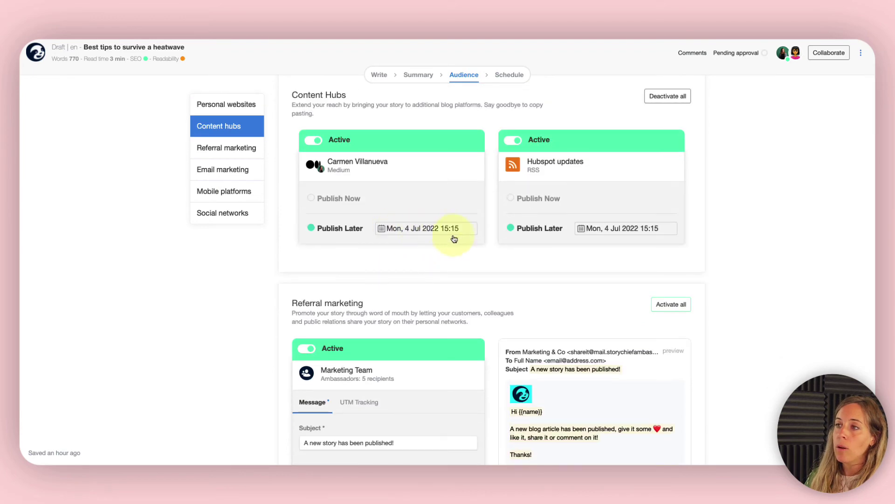
pyautogui.scroll(-5, 513, 266)
pyautogui.scroll(10, 485, 260)
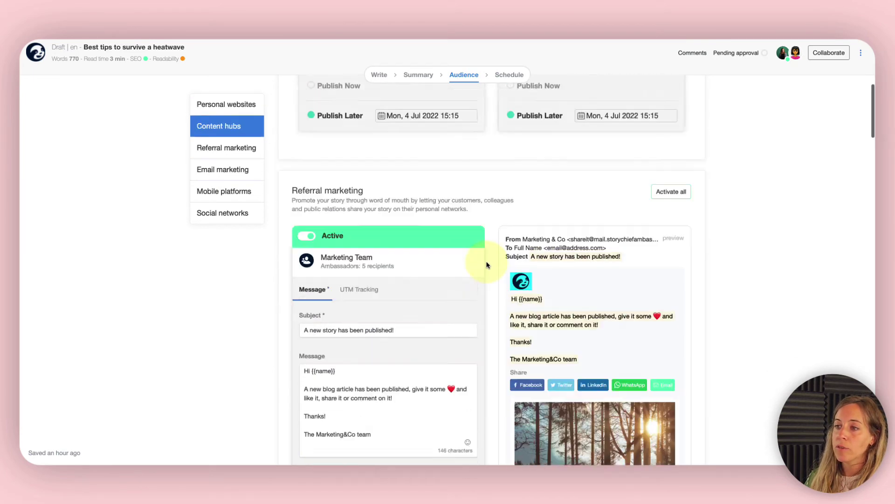
pyautogui.click(512, 77)
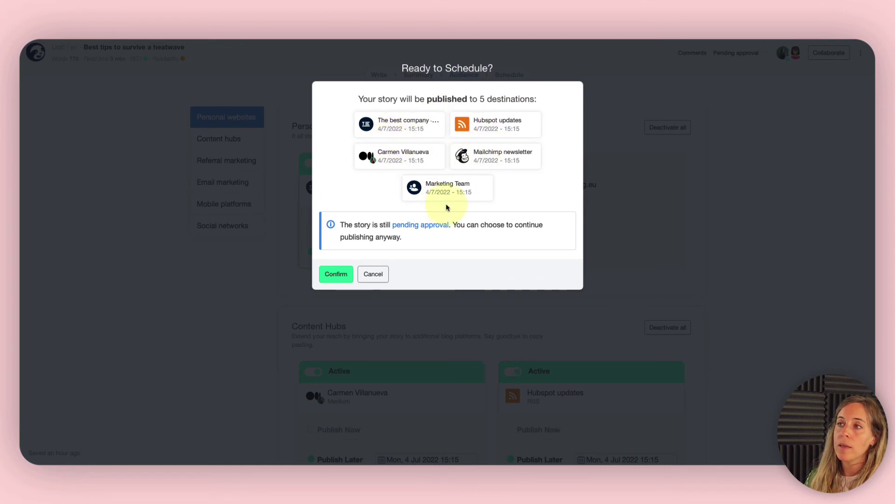
pyautogui.click(336, 279)
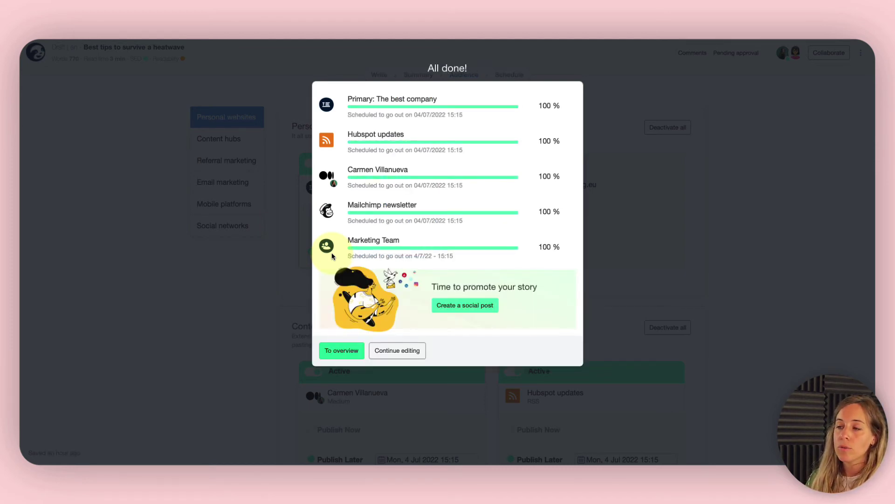
pyautogui.click(397, 350)
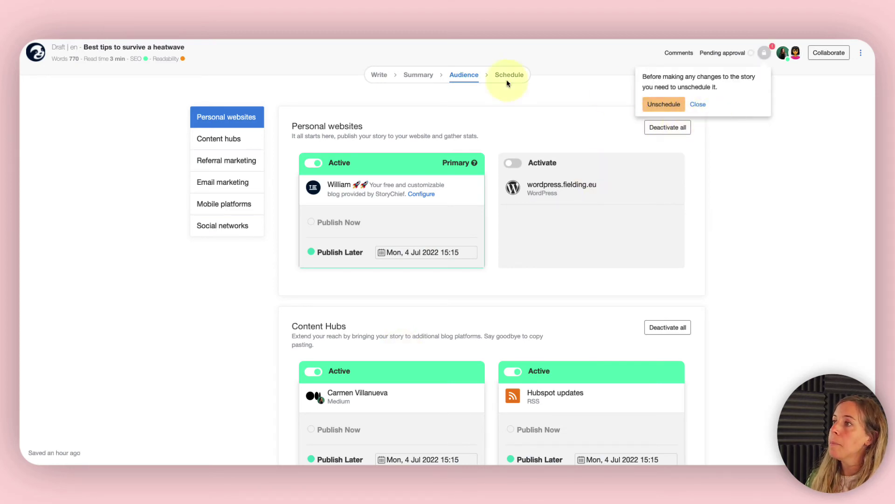
# Step: Leave the story editor and open the overview of all stories
pyautogui.click(31, 61)
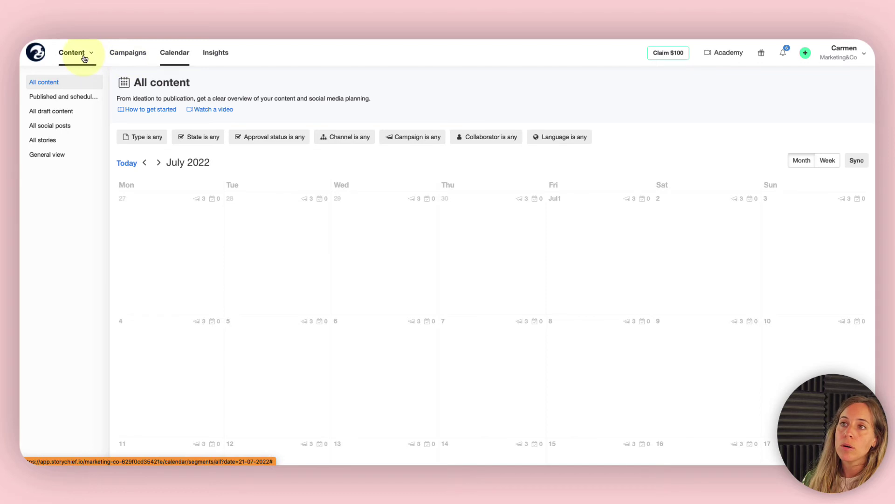
pyautogui.click(84, 57)
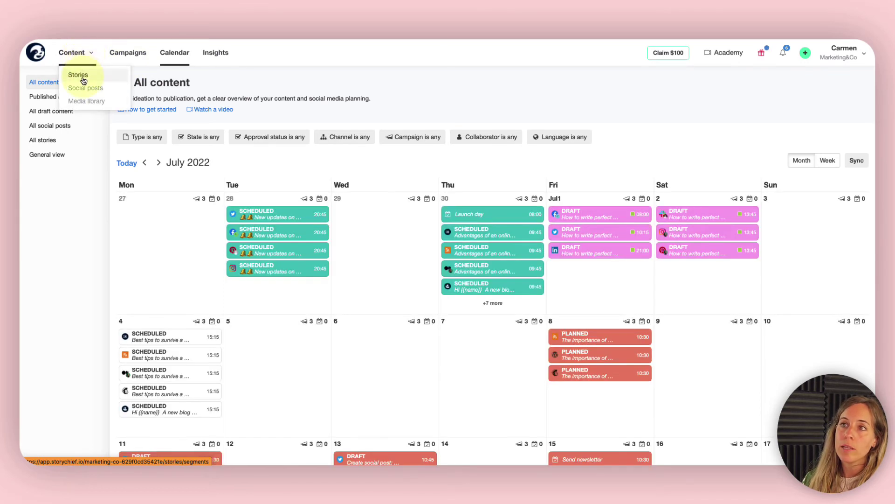
pyautogui.click(81, 76)
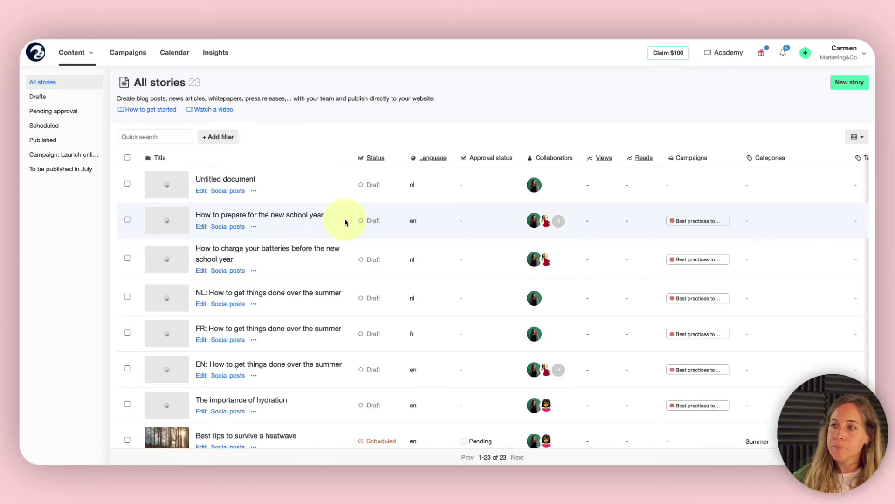
# Step: Assign the Best tips to survive a heatwave story to the Best practices to survive summer campaign
pyautogui.scroll(-5, 329, 220)
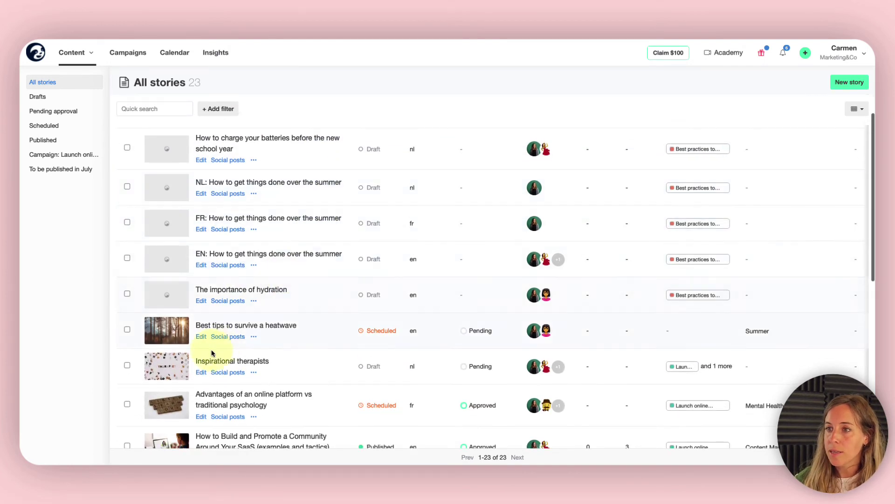
pyautogui.click(127, 330)
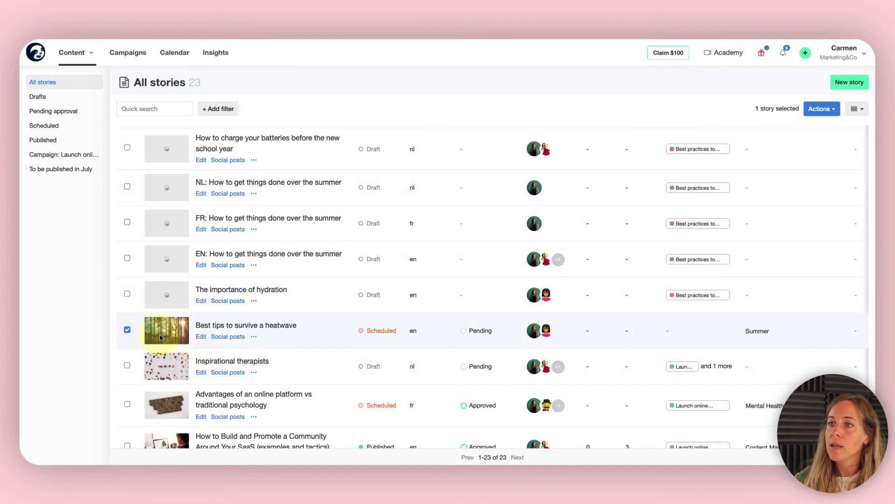
pyautogui.click(254, 336)
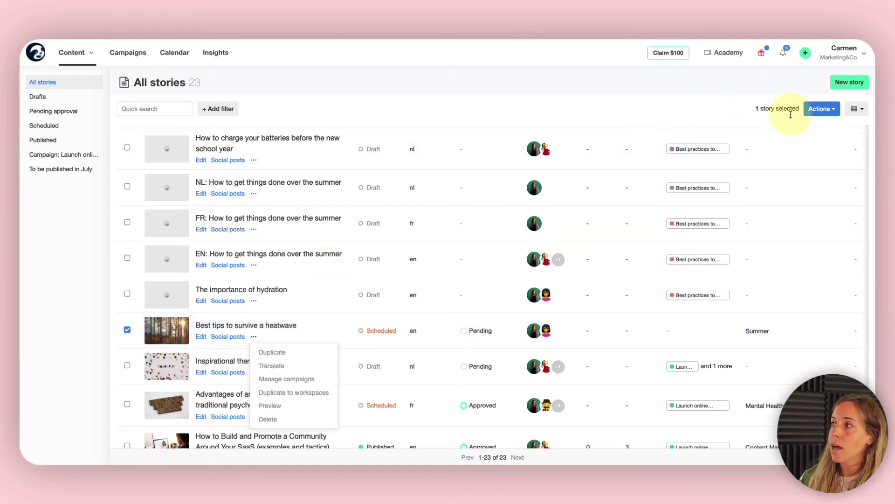
pyautogui.click(821, 109)
pyautogui.click(793, 139)
pyautogui.click(348, 117)
pyautogui.click(349, 136)
pyautogui.click(334, 141)
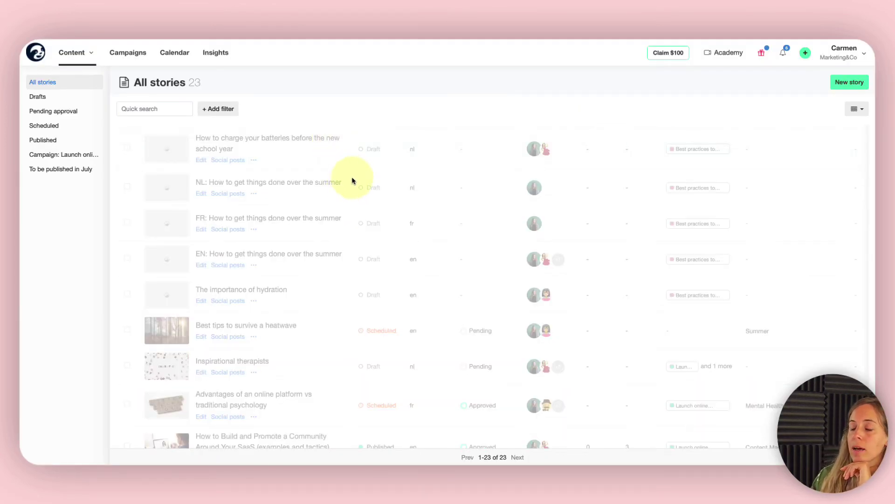
# Step: Review the June and July 2022 content calendars, checking how the summer campaign's content is spread over July
pyautogui.click(175, 53)
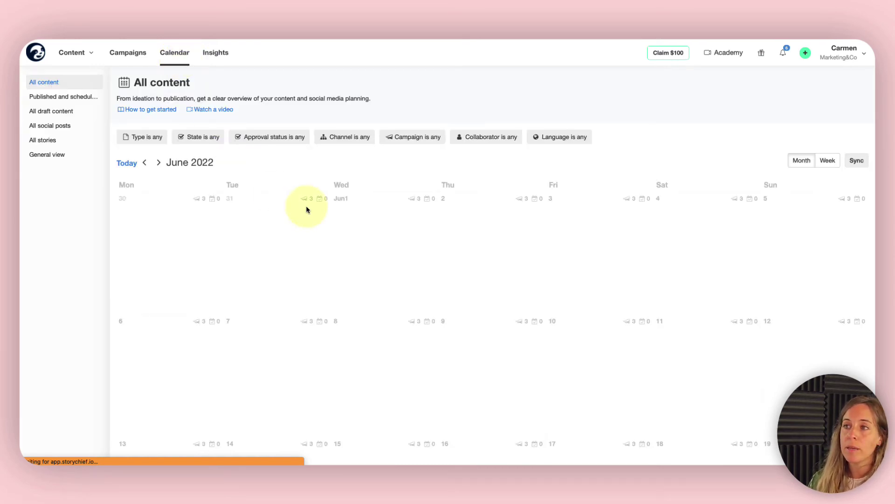
pyautogui.scroll(-7, 326, 224)
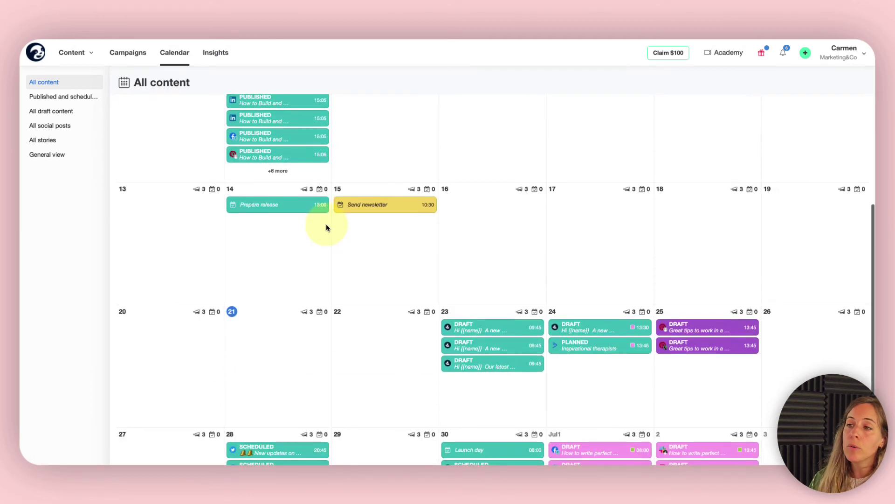
pyautogui.scroll(8, 167, 122)
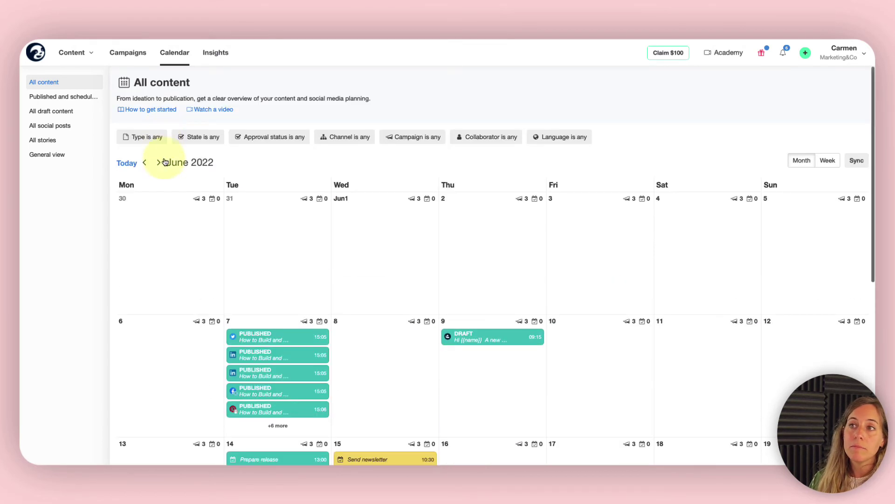
pyautogui.click(161, 163)
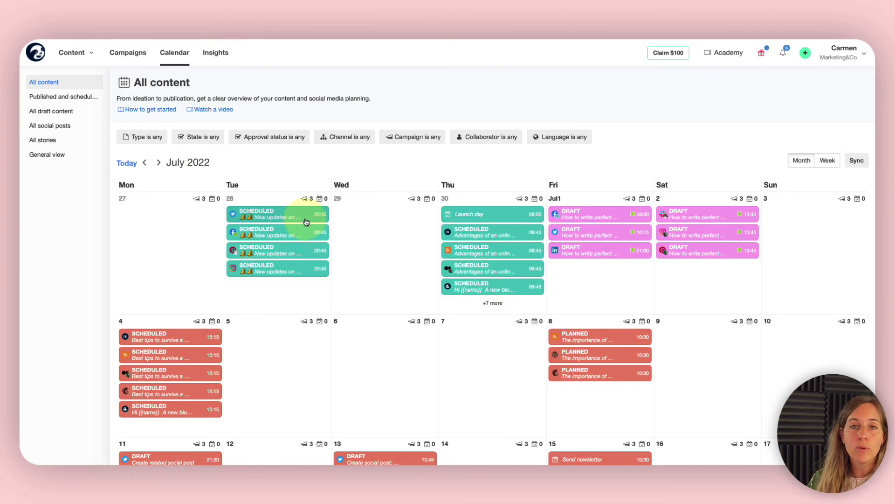
pyautogui.scroll(-5, 306, 222)
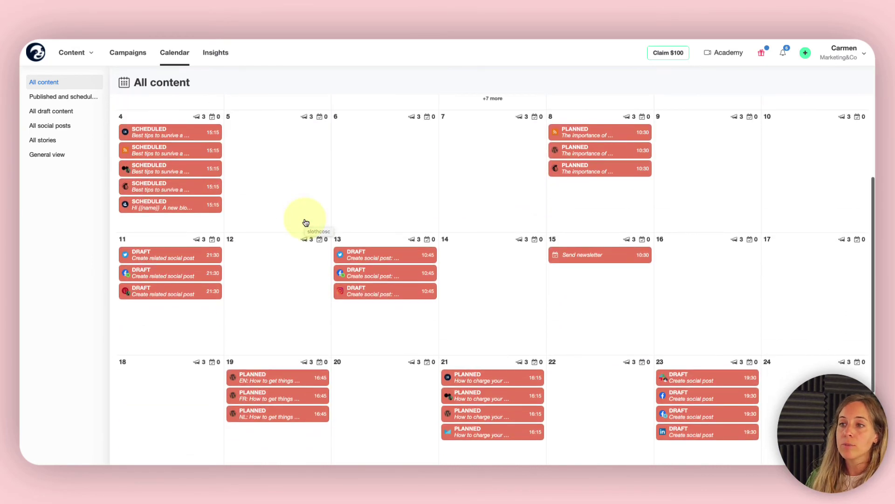
pyautogui.scroll(-3, 306, 219)
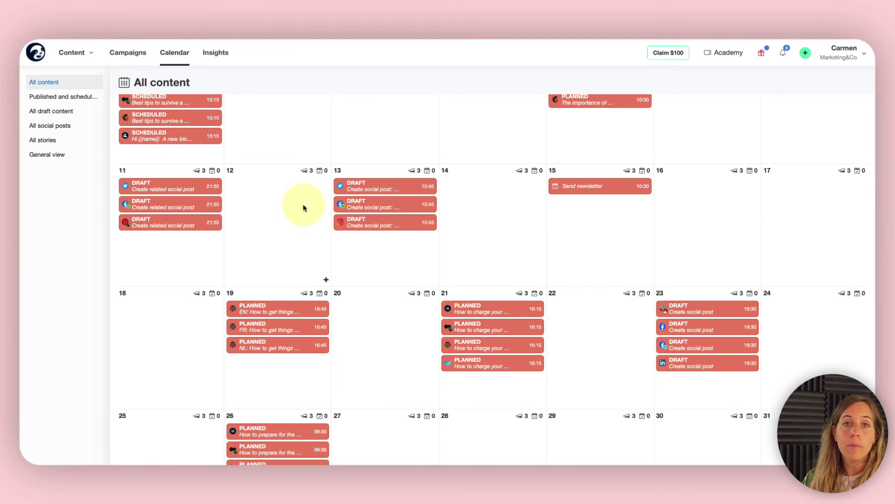
pyautogui.scroll(-3, 332, 223)
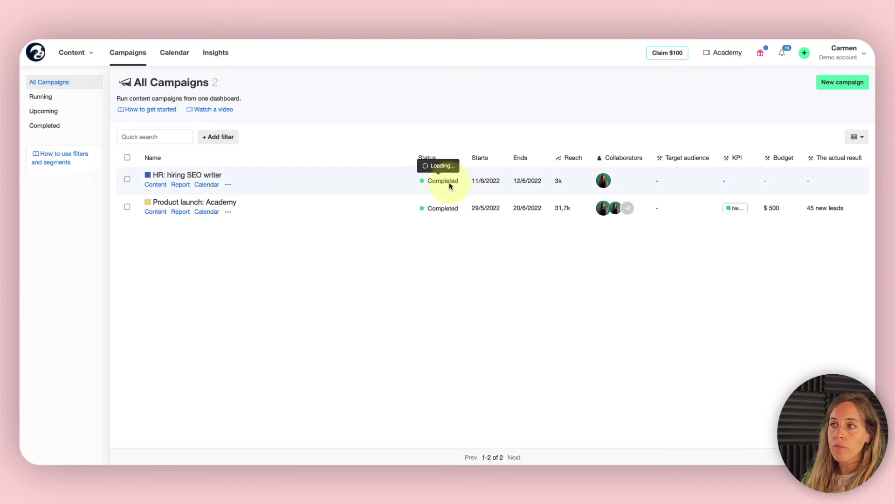
# Step: Hide The actual result column in the demo account's campaign list, show it again, and look over the available columns
pyautogui.moveTo(443, 208)
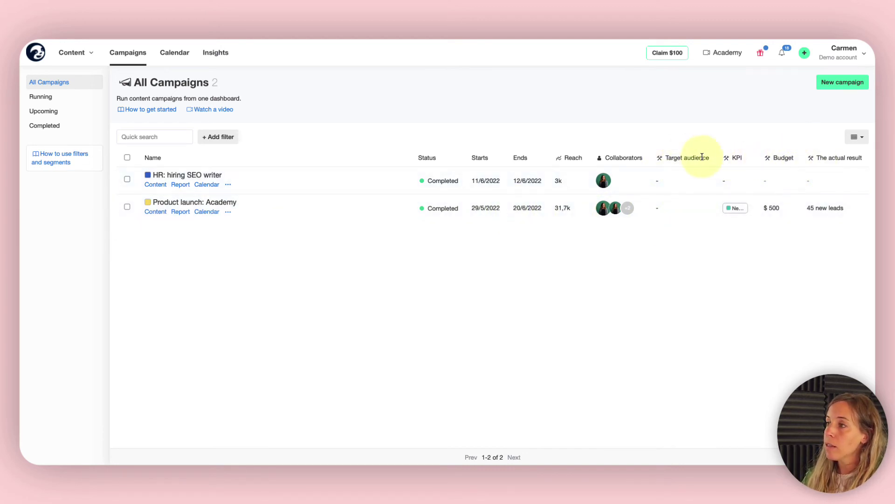
pyautogui.click(861, 138)
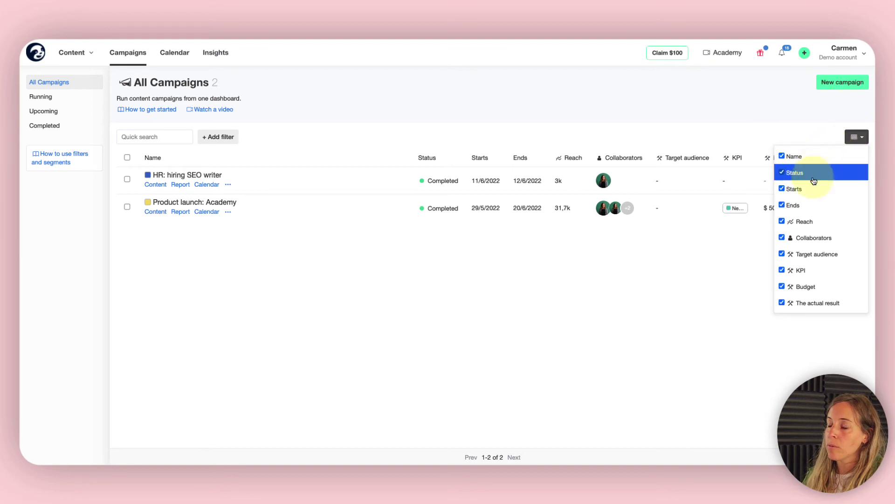
pyautogui.click(782, 303)
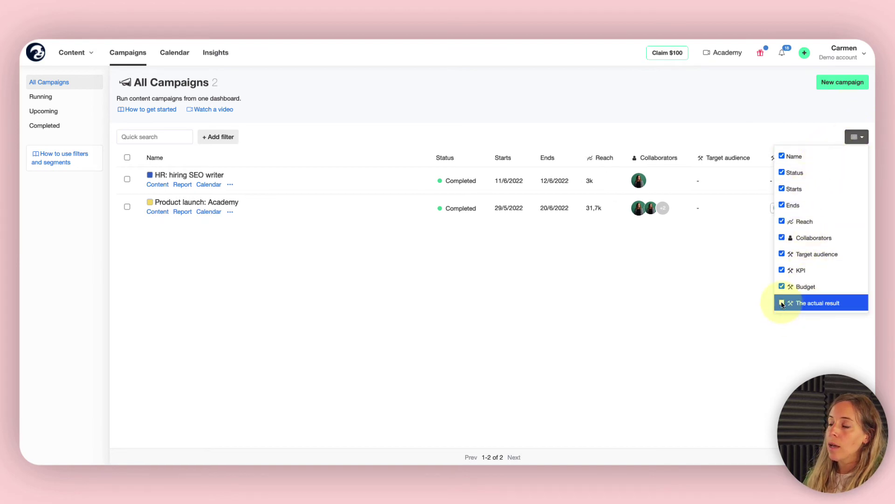
pyautogui.click(782, 303)
pyautogui.click(744, 286)
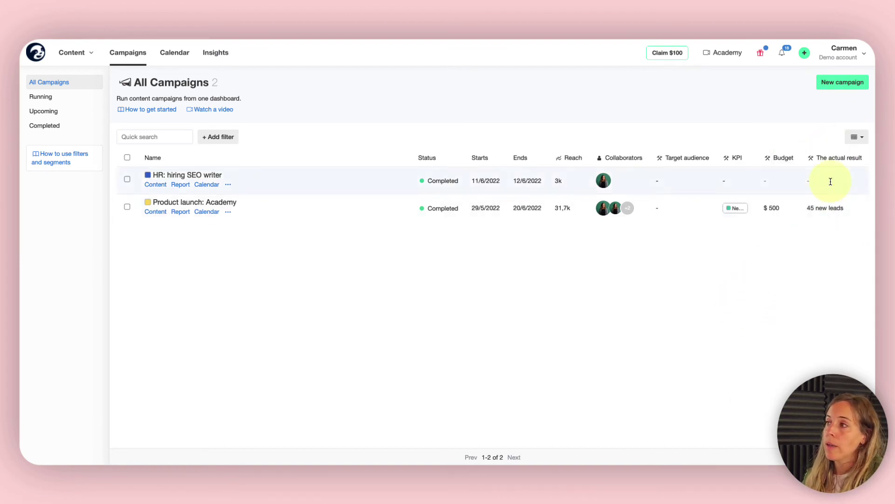
pyautogui.click(857, 137)
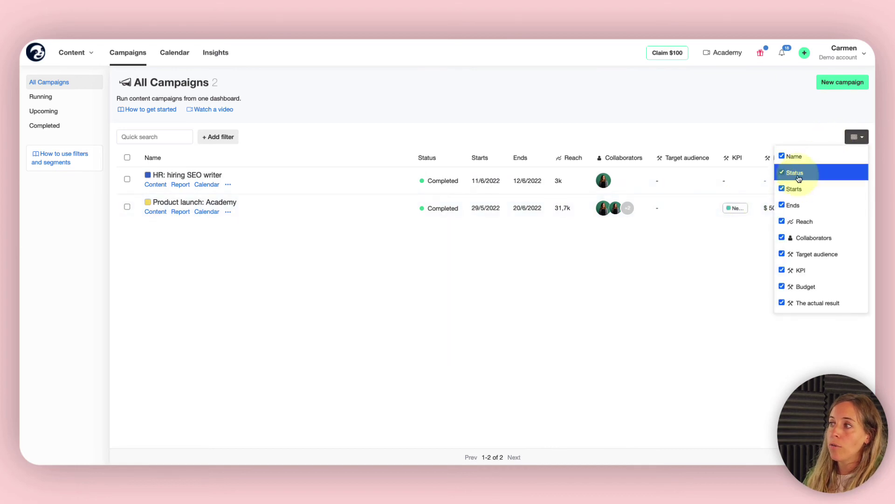
pyautogui.click(540, 333)
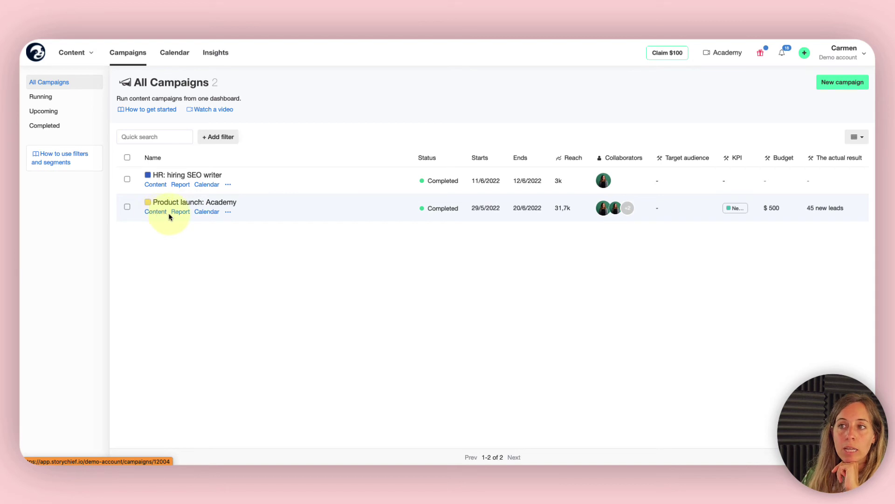
# Step: Open the report of the Product launch: Academy campaign and set its date range to 29 May 2022 – 20 June 2022
pyautogui.click(184, 214)
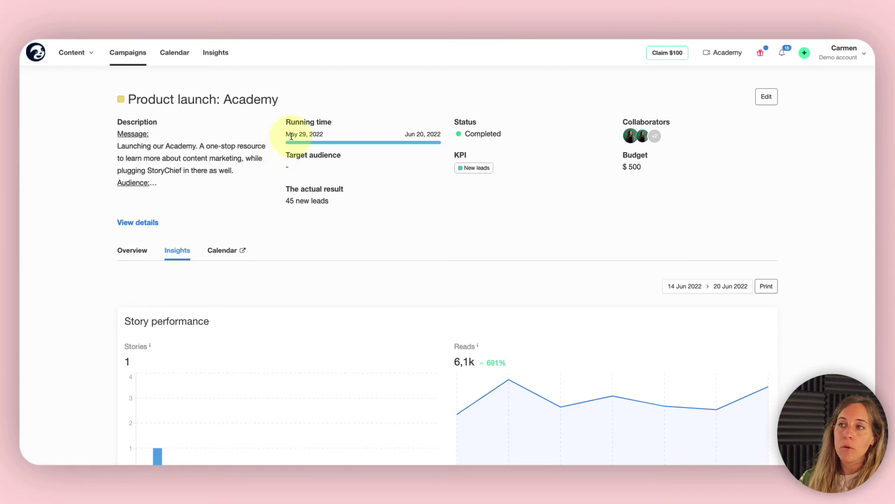
pyautogui.click(713, 290)
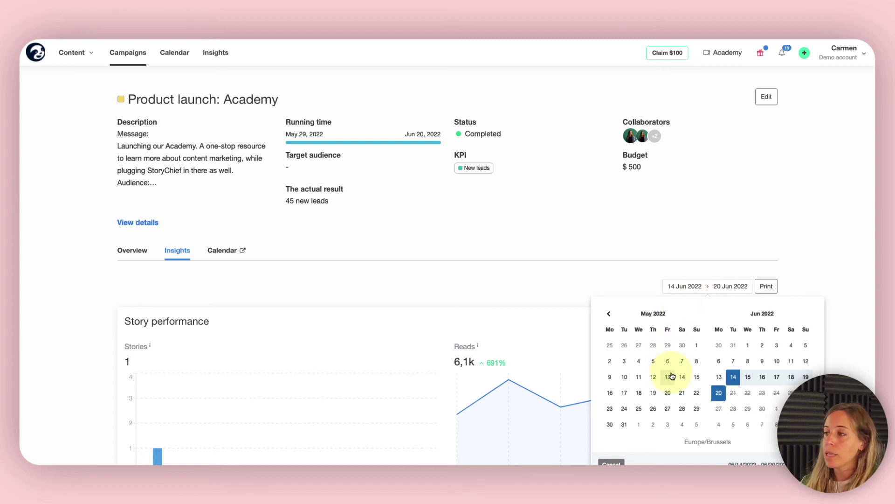
pyautogui.click(697, 409)
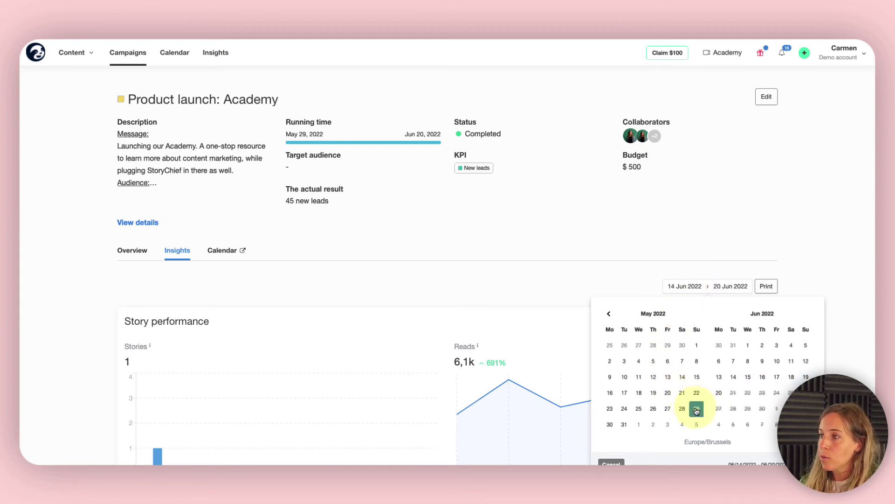
pyautogui.click(719, 393)
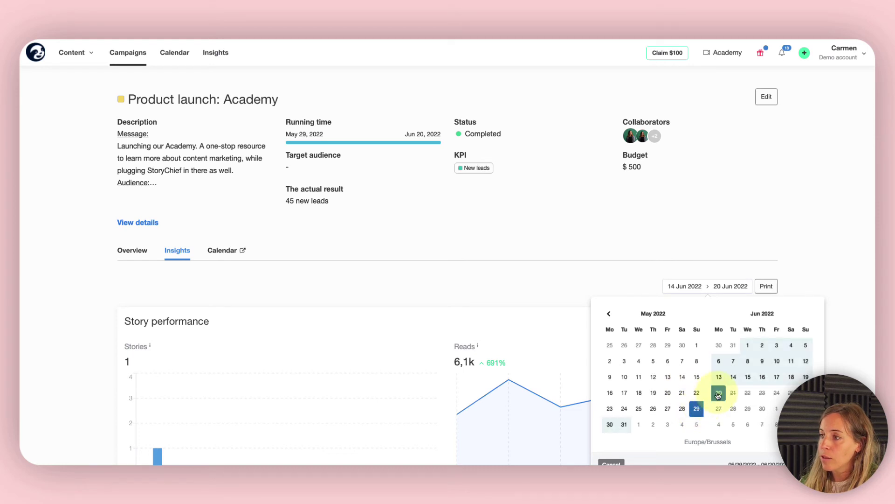
pyautogui.scroll(-1, 496, 257)
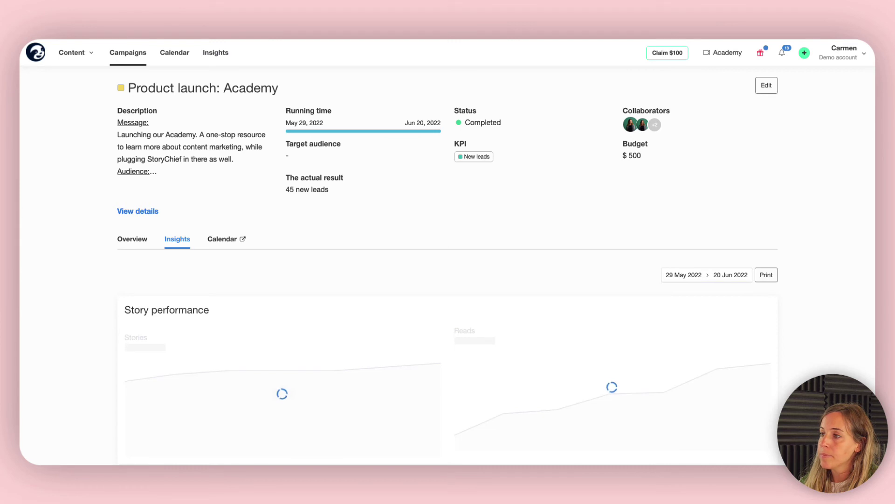
# Step: Examine the report's story performance and social media performance charts, including reads, engagements and impressions over the campaign period
pyautogui.scroll(-1, 631, 376)
pyautogui.scroll(-3, 632, 376)
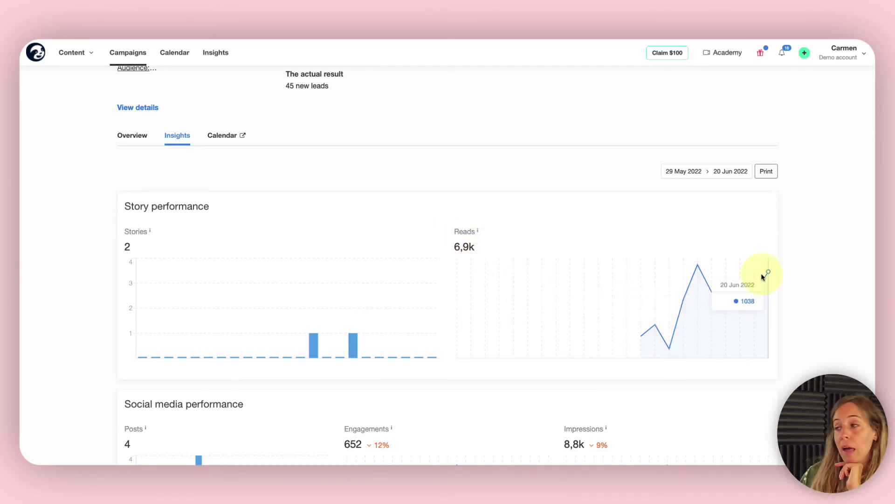
pyautogui.scroll(-1, 730, 286)
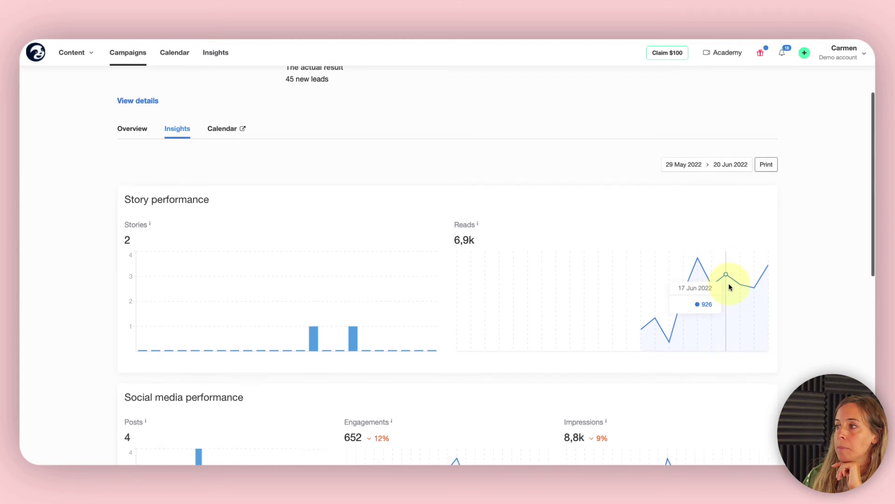
pyautogui.scroll(-3, 730, 285)
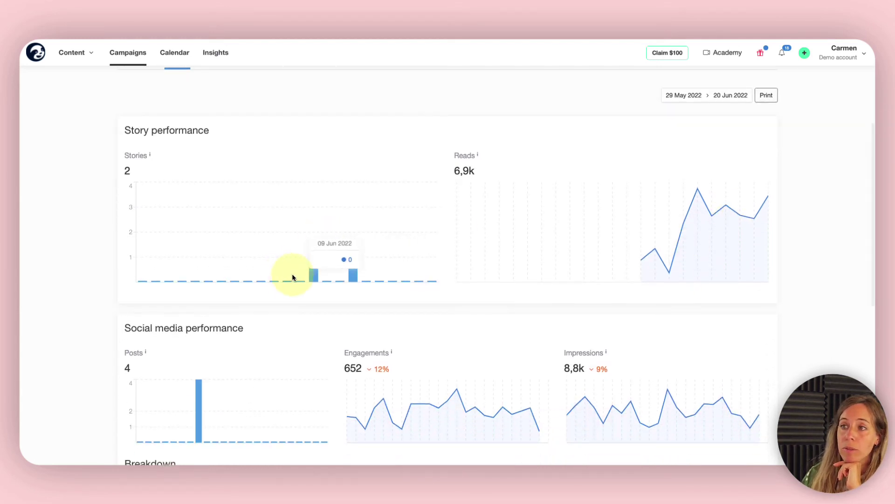
pyautogui.scroll(-4, 457, 284)
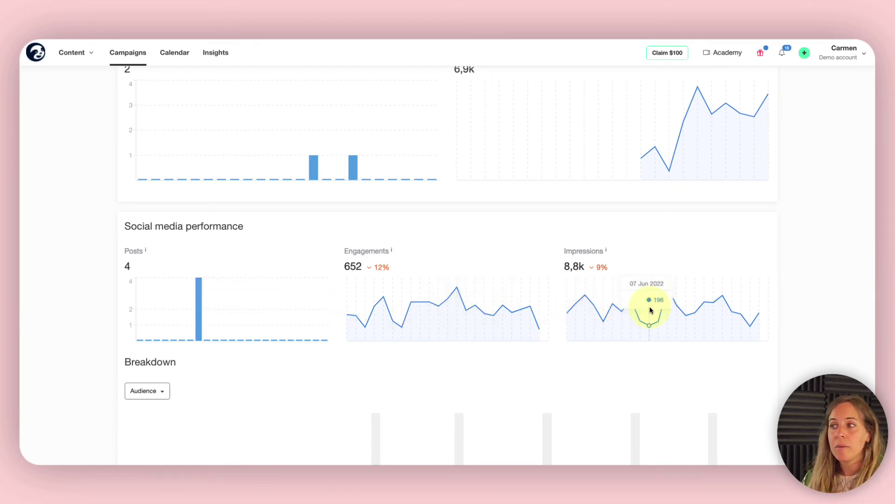
pyautogui.moveTo(391, 267); pyautogui.dragTo(375, 268)
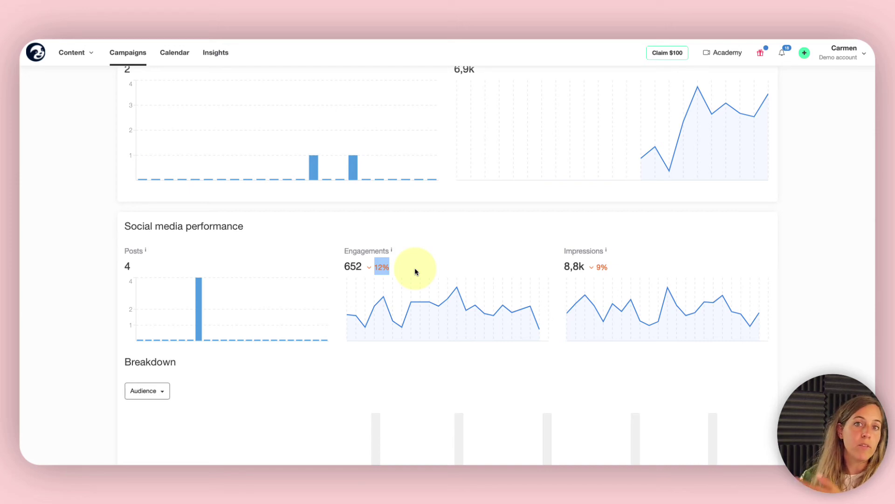
pyautogui.scroll(5, 417, 271)
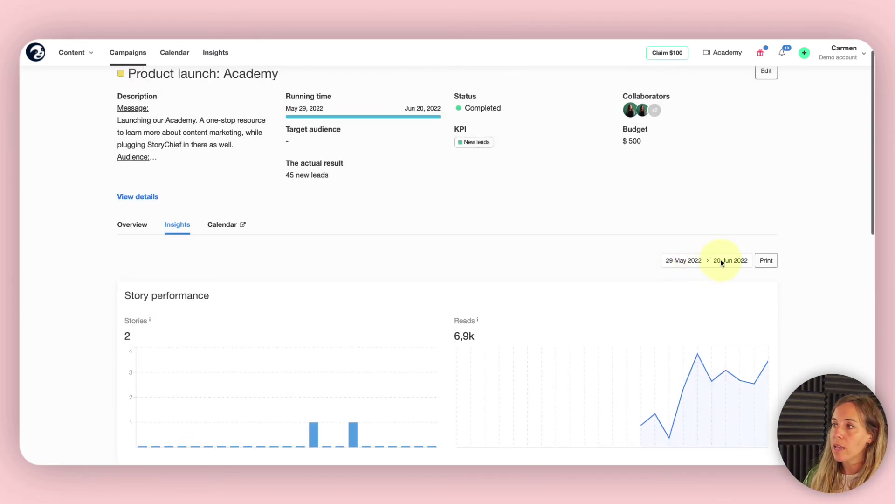
pyautogui.scroll(-10, 611, 262)
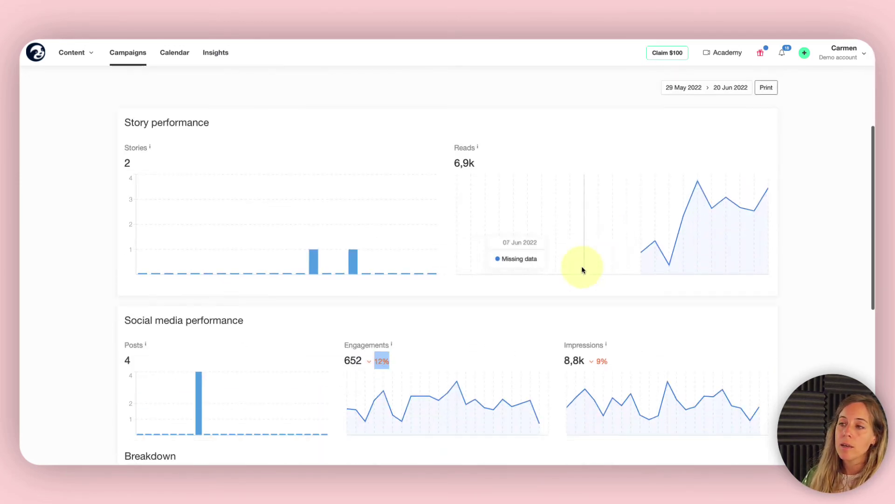
pyautogui.scroll(3, 390, 210)
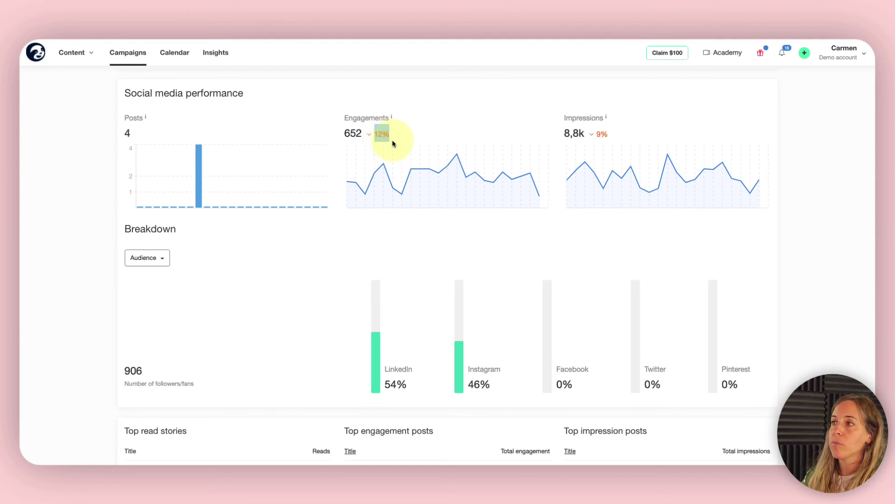
pyautogui.scroll(-3, 391, 210)
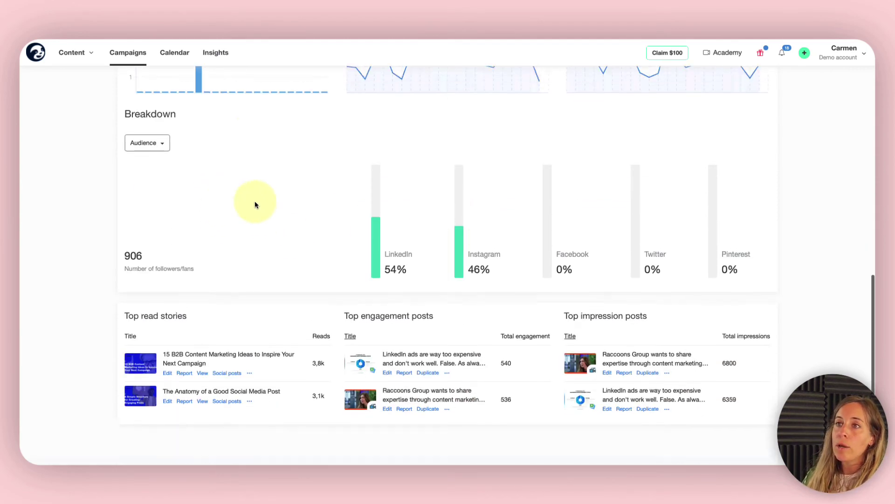
# Step: View the social media breakdown per channel by Engagements and by Impressions, and return it to Engagements
pyautogui.scroll(2, 233, 206)
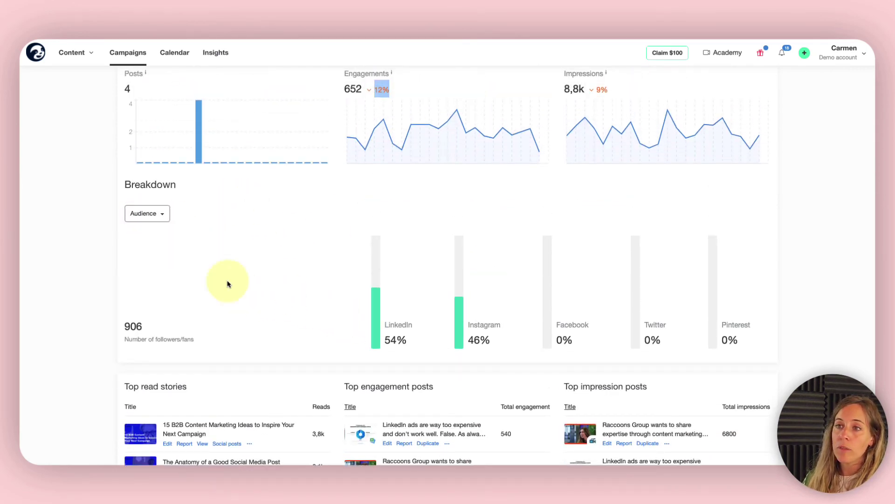
pyautogui.click(148, 214)
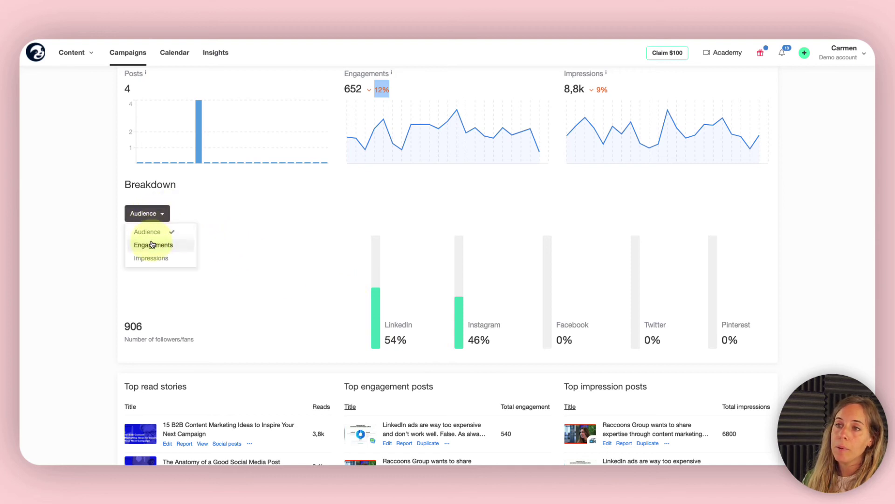
pyautogui.click(152, 244)
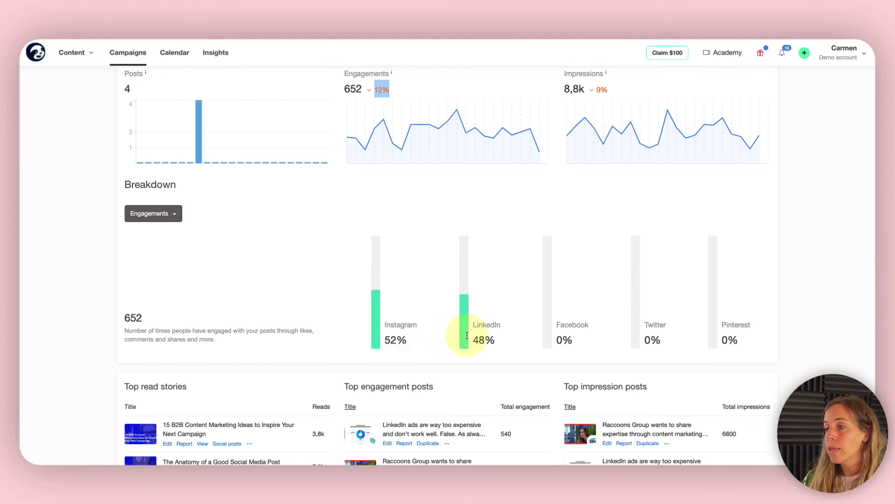
pyautogui.click(166, 215)
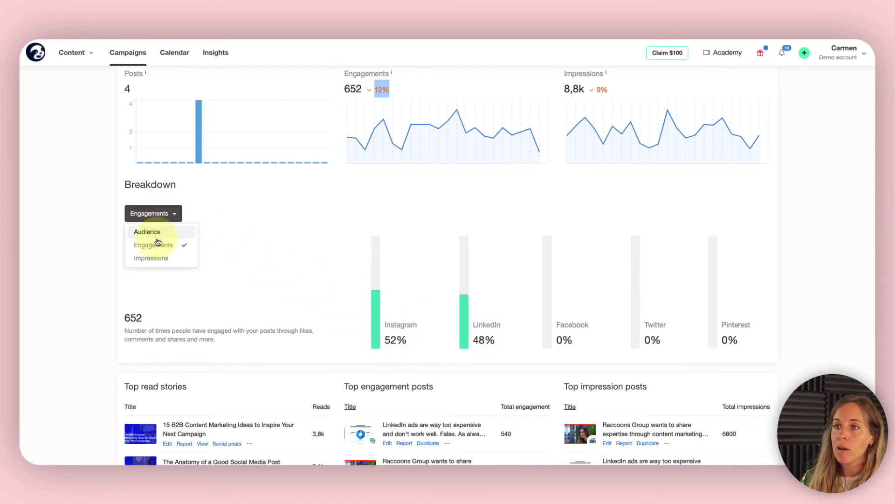
pyautogui.click(150, 256)
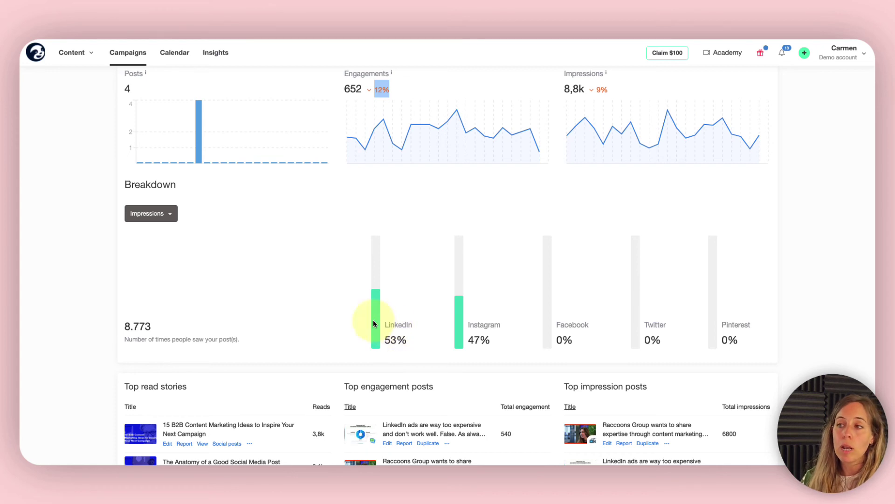
pyautogui.click(148, 213)
pyautogui.click(151, 248)
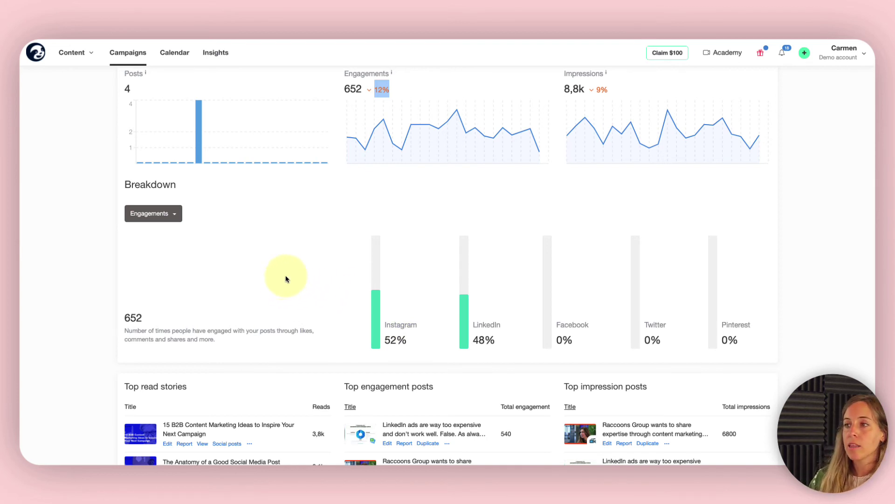
# Step: Review the top read stories, top engagement posts and top impression posts, and check the campaign's KPI against The actual result
pyautogui.scroll(-2, 290, 276)
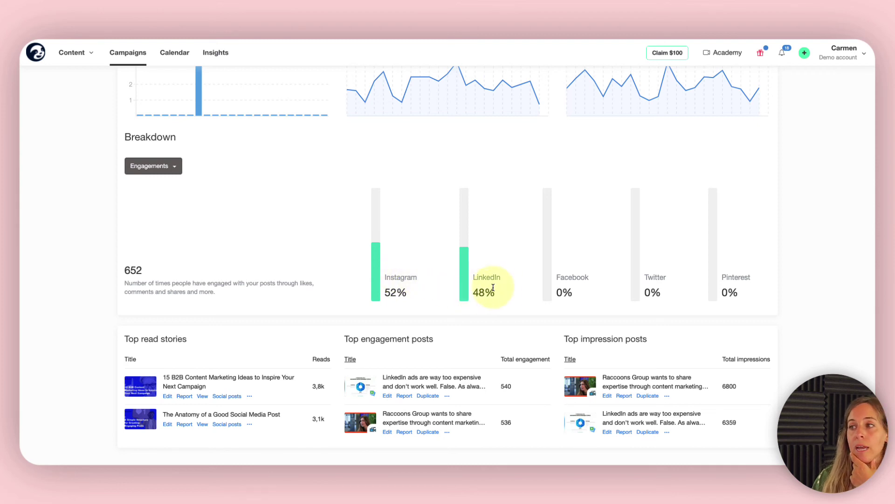
pyautogui.scroll(-2, 488, 287)
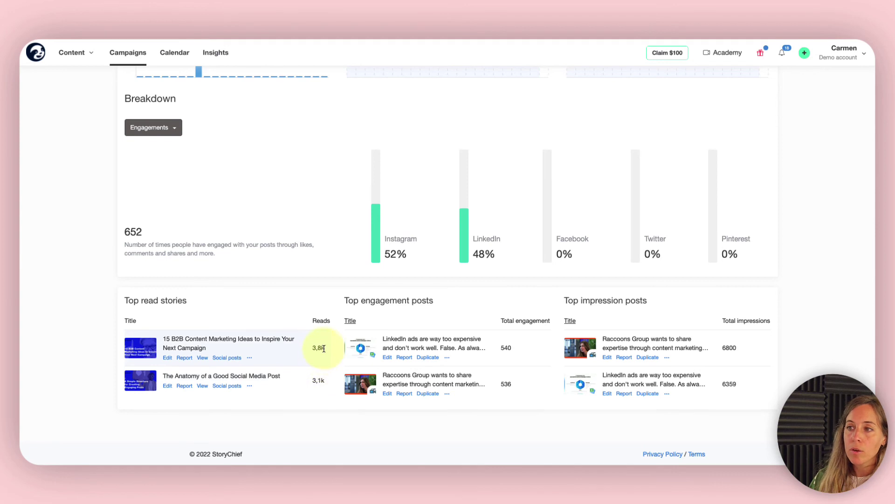
pyautogui.moveTo(318, 348)
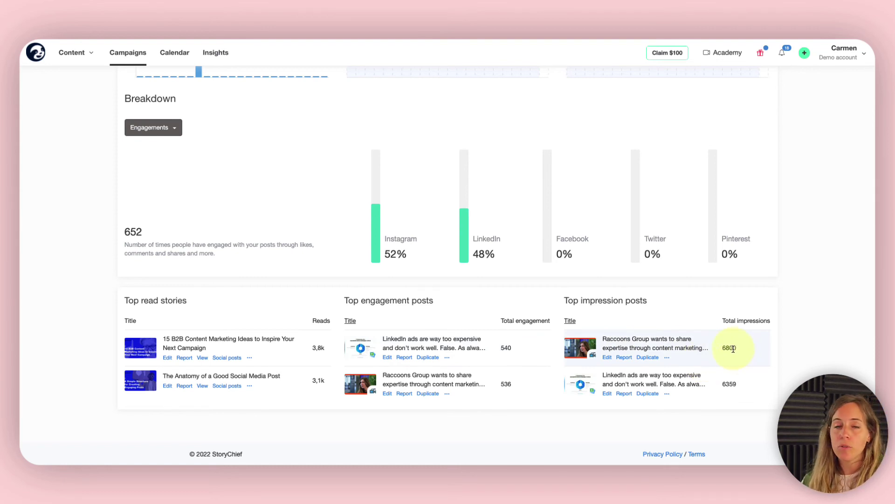
pyautogui.scroll(2, 603, 263)
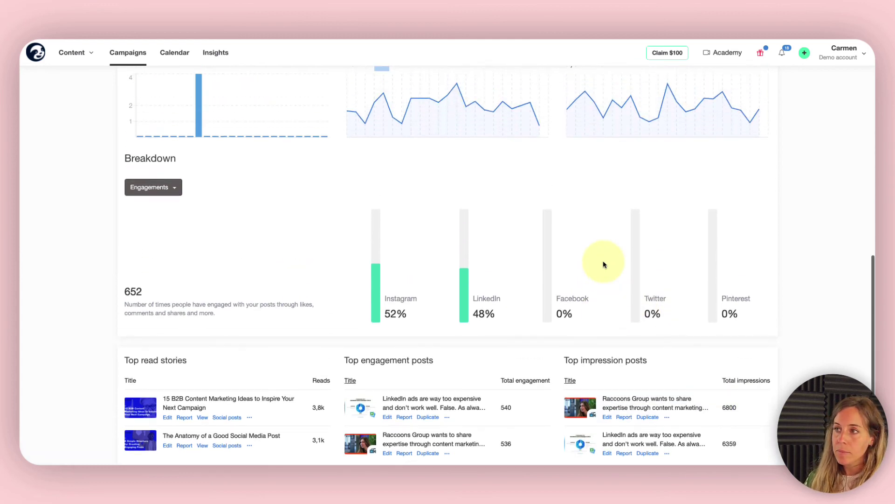
pyautogui.scroll(5, 603, 264)
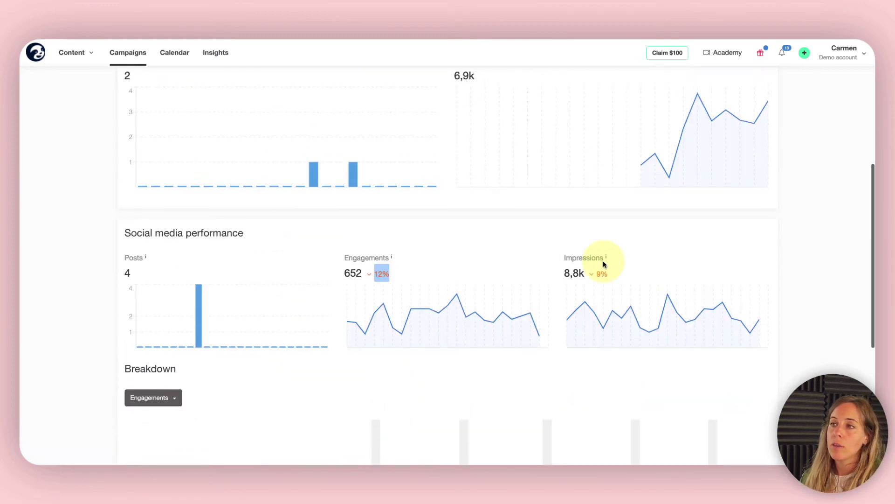
pyautogui.scroll(6, 603, 264)
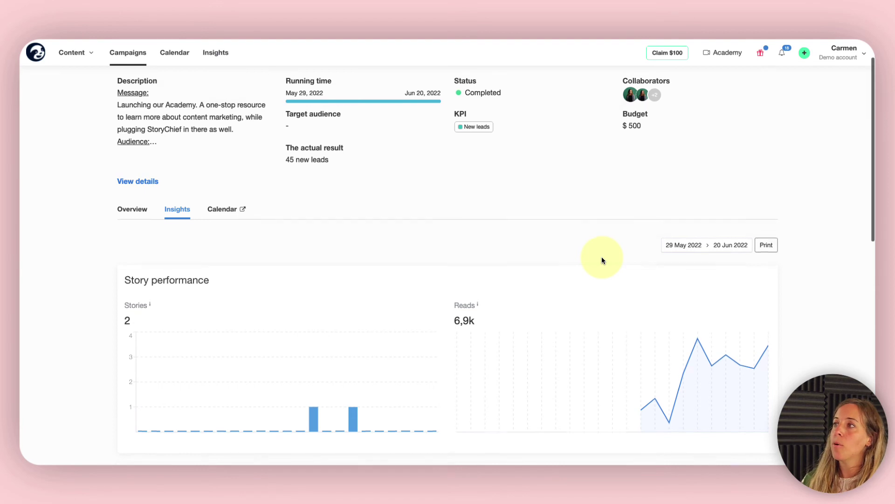
pyautogui.scroll(1, 602, 260)
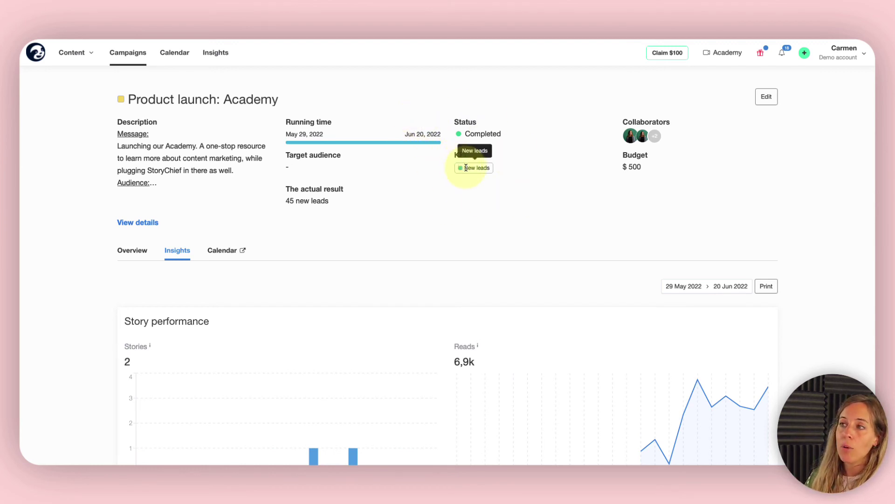
pyautogui.moveTo(288, 201); pyautogui.dragTo(328, 204)
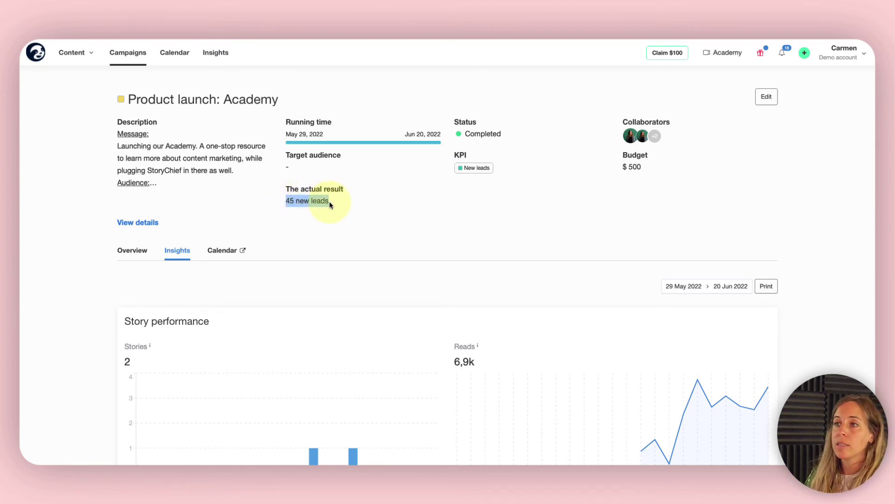
pyautogui.scroll(-3, 399, 228)
pyautogui.scroll(-5, 400, 228)
pyautogui.scroll(8, 400, 226)
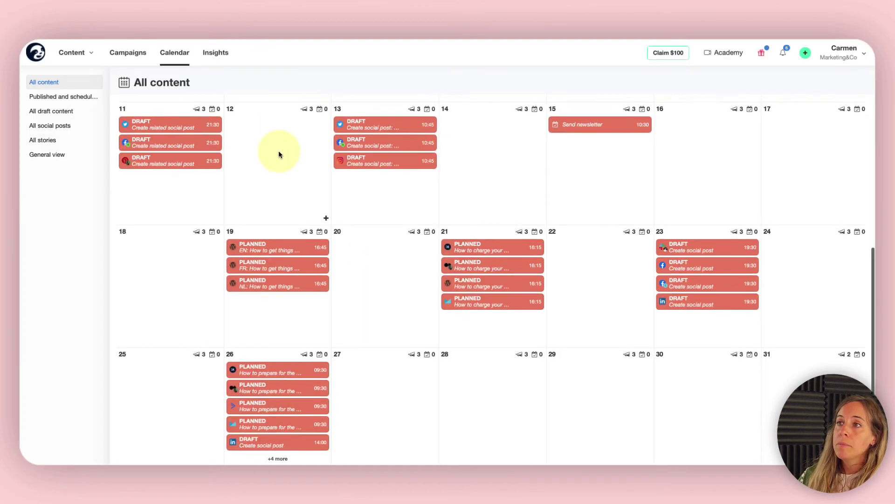
pyautogui.scroll(5, 279, 150)
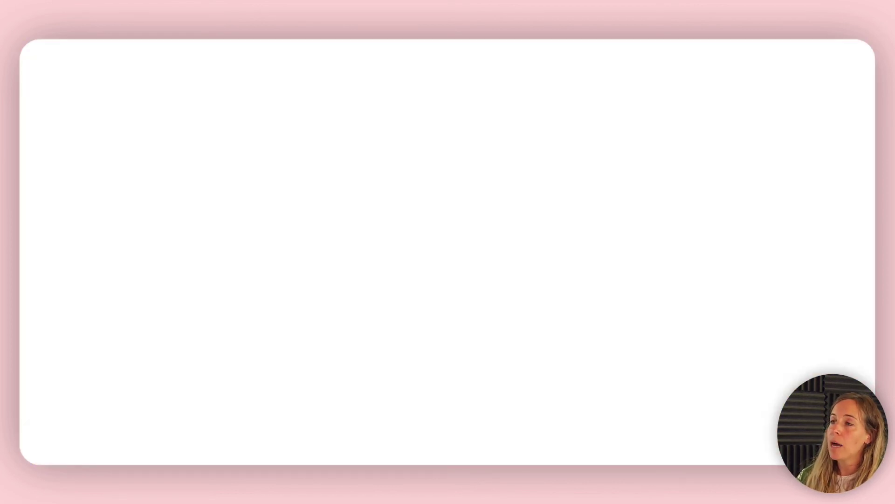
# Step: Open the StoryChief Help Center in a new browser tab and search its articles for "image"
pyautogui.click(314, 44)
pyautogui.click(317, 45)
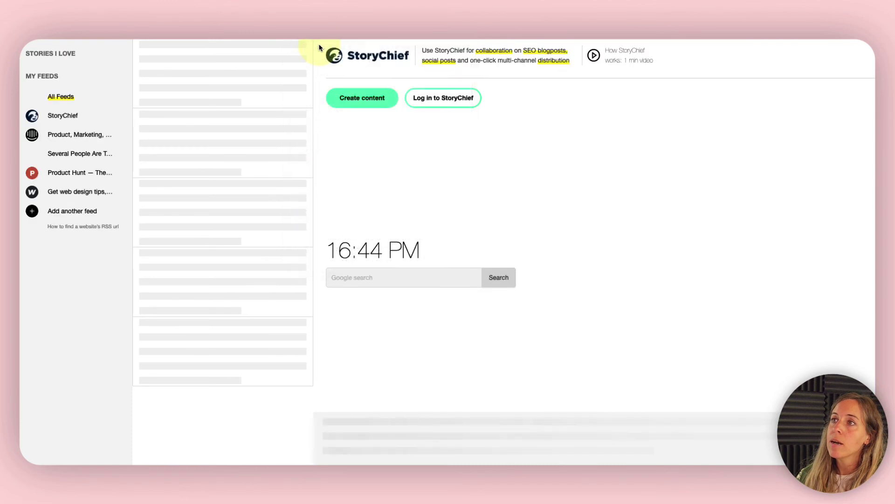
pyautogui.click(320, 47)
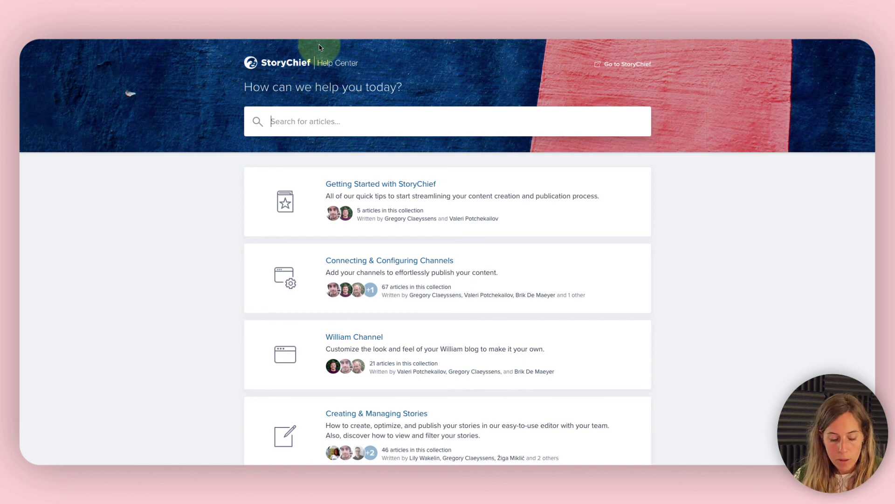
pyautogui.write('ima')
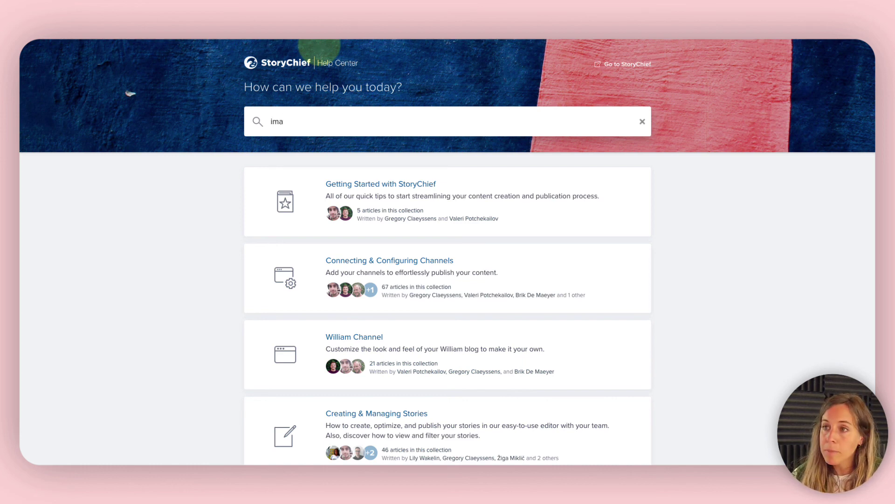
pyautogui.write('ge')
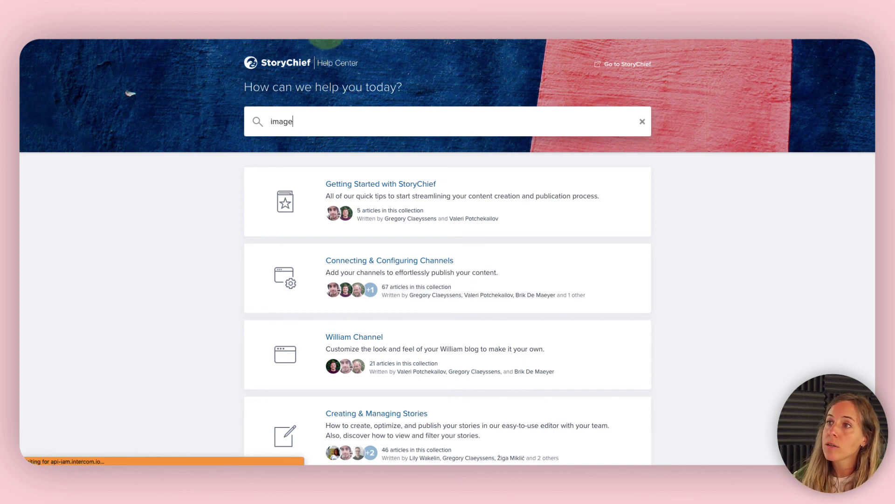
pyautogui.scroll(-1, 392, 247)
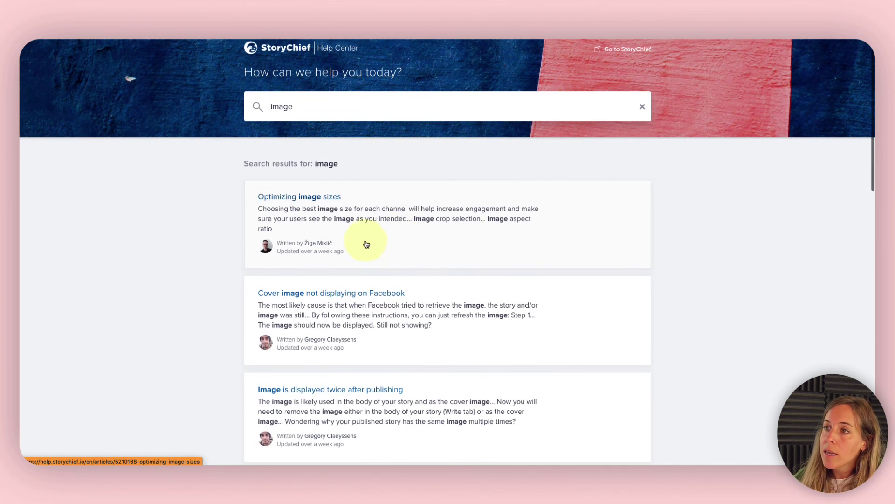
# Step: Open the "Optimizing image sizes" help article and skim it down to the aspect ratio section and back to its beginning
pyautogui.click(296, 205)
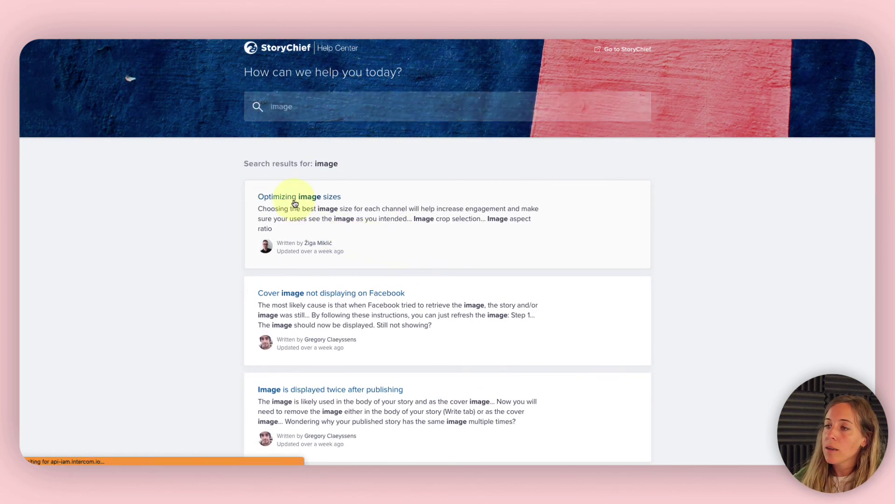
pyautogui.scroll(-10, 452, 259)
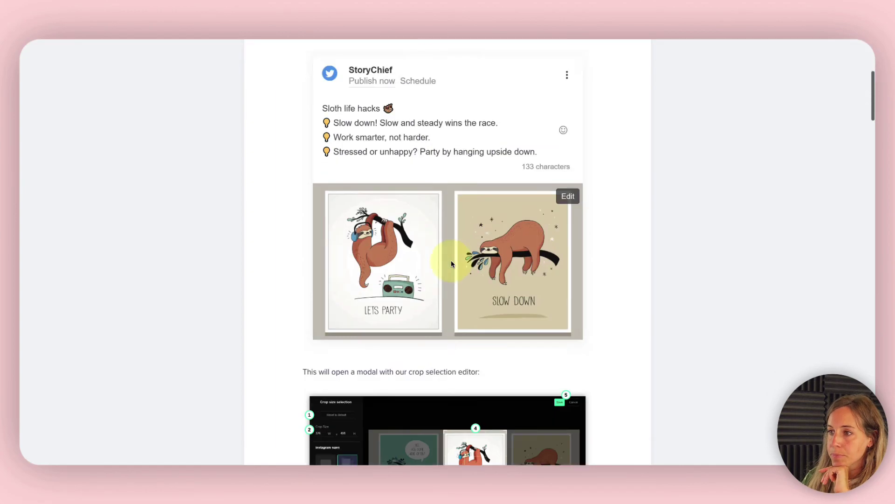
pyautogui.scroll(-15, 451, 263)
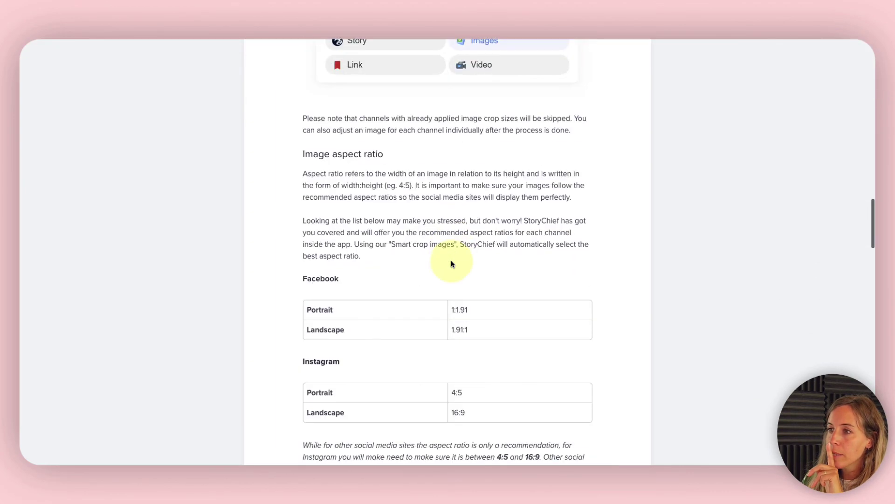
pyautogui.scroll(20, 451, 262)
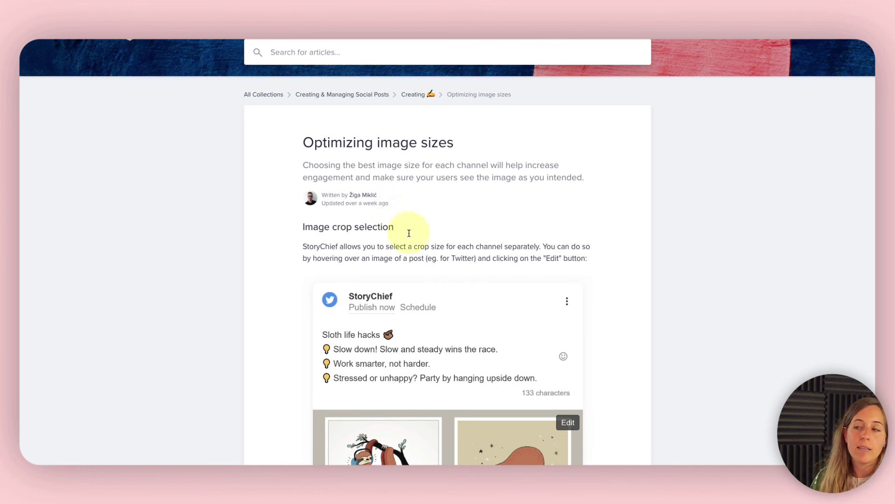
# Step: Read the article's "Image crop selection" section, including the crop editor illustration and its numbered explanations
pyautogui.scroll(-3, 465, 270)
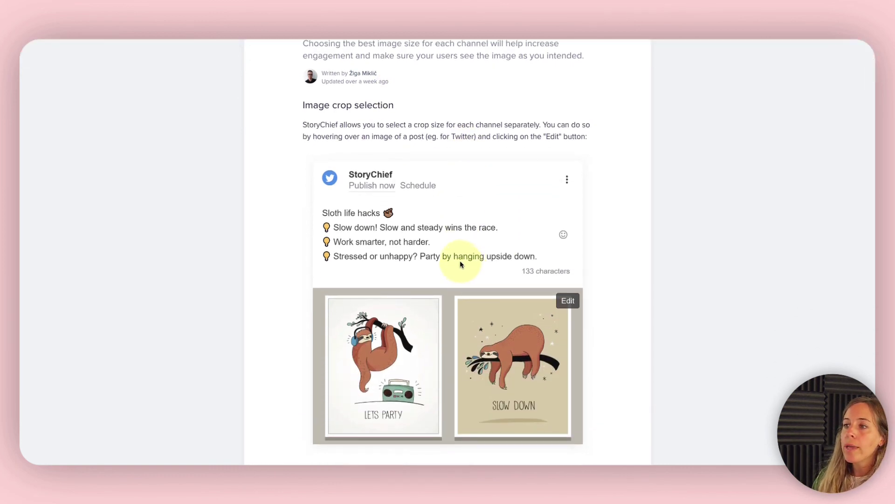
pyautogui.scroll(-3, 457, 252)
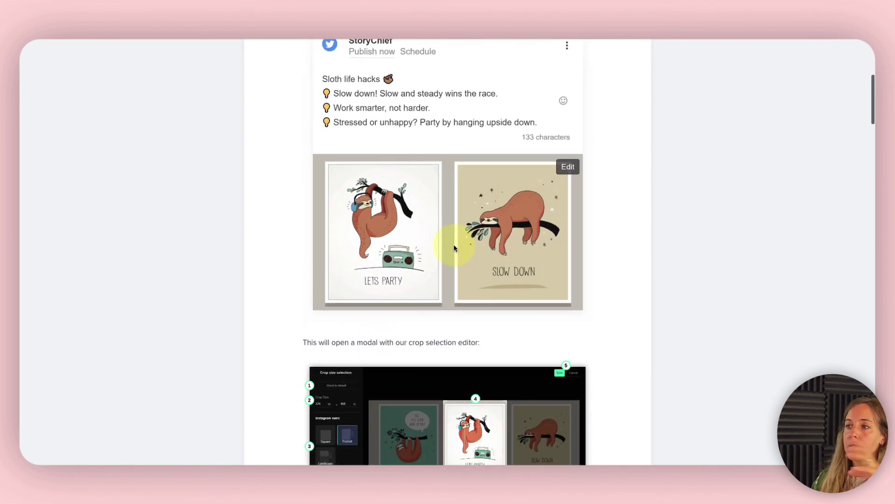
pyautogui.scroll(-3, 452, 238)
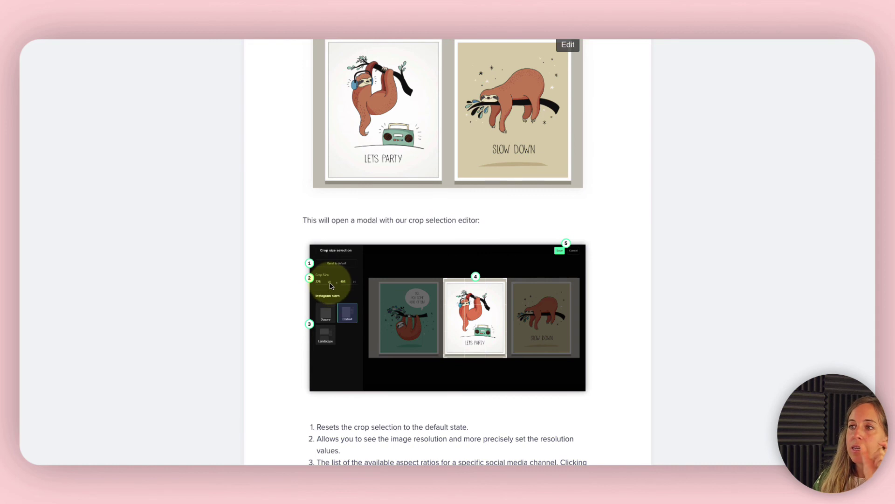
pyautogui.scroll(-1, 340, 283)
pyautogui.scroll(-2, 346, 294)
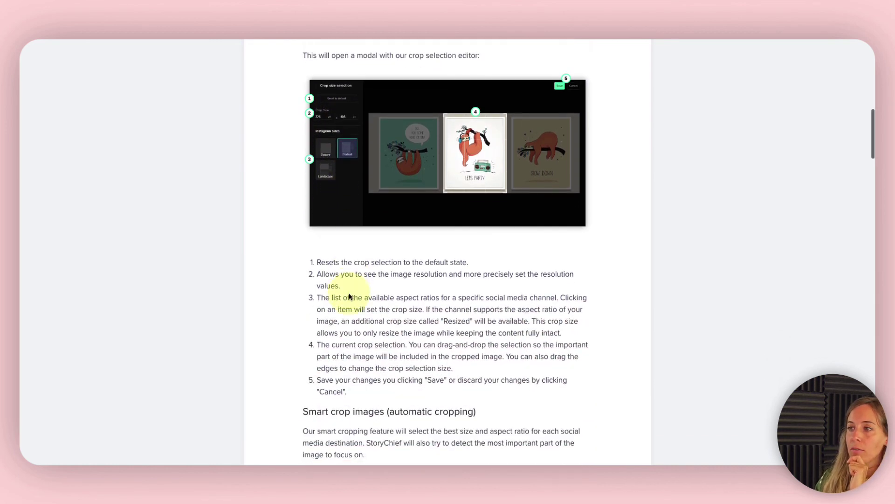
# Step: Highlight the "Smart crop images" heading and read the section on automatic cropping with its example post
pyautogui.scroll(-2, 349, 294)
pyautogui.moveTo(301, 295); pyautogui.dragTo(385, 292)
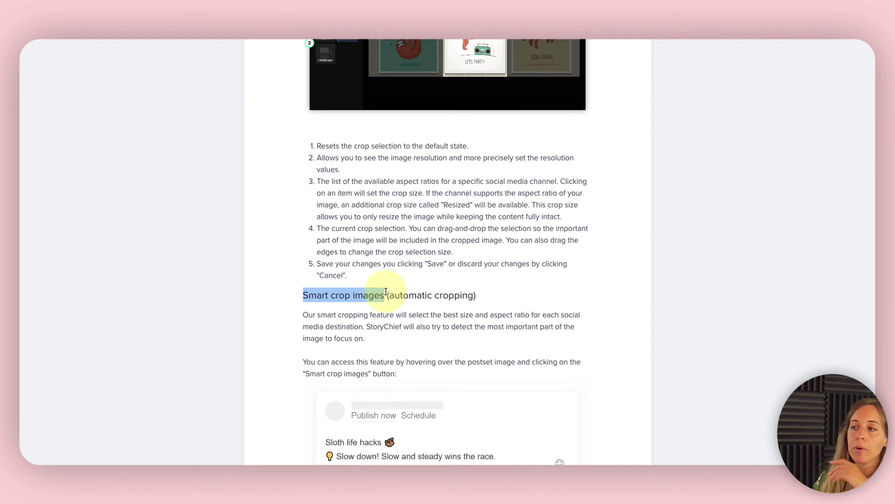
pyautogui.scroll(-3, 390, 325)
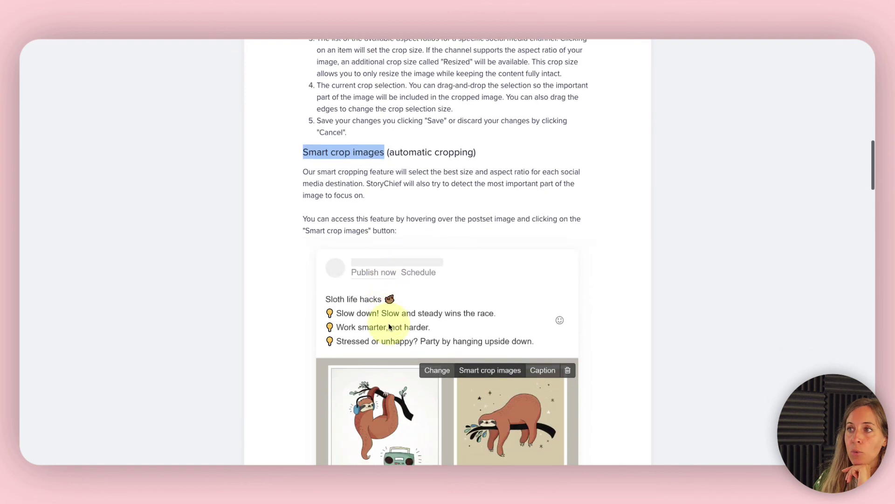
pyautogui.scroll(-1, 389, 327)
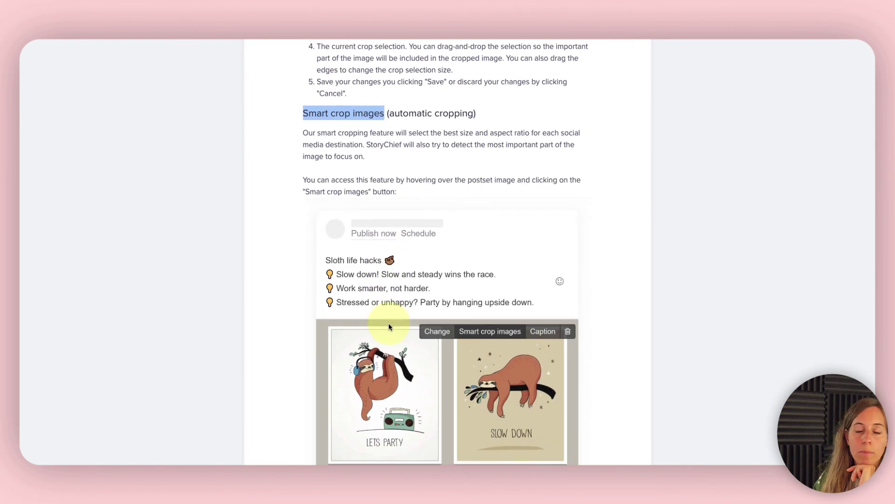
pyautogui.scroll(-1, 390, 327)
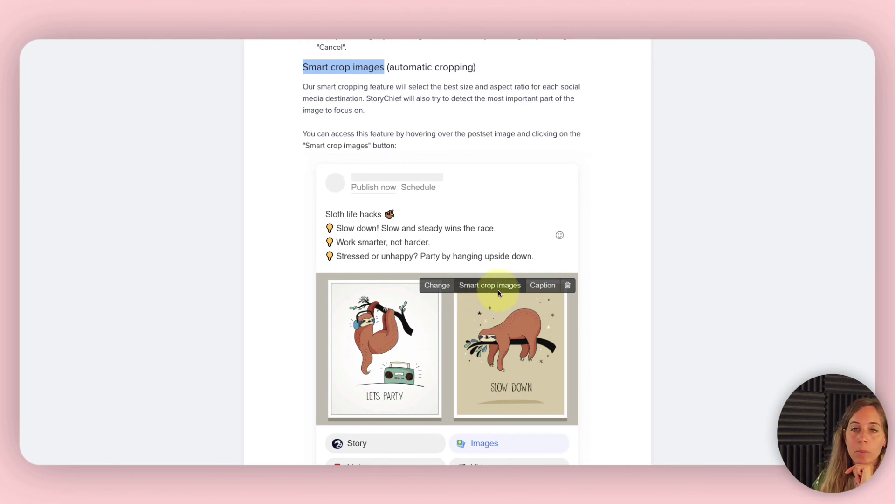
pyautogui.scroll(-3, 494, 297)
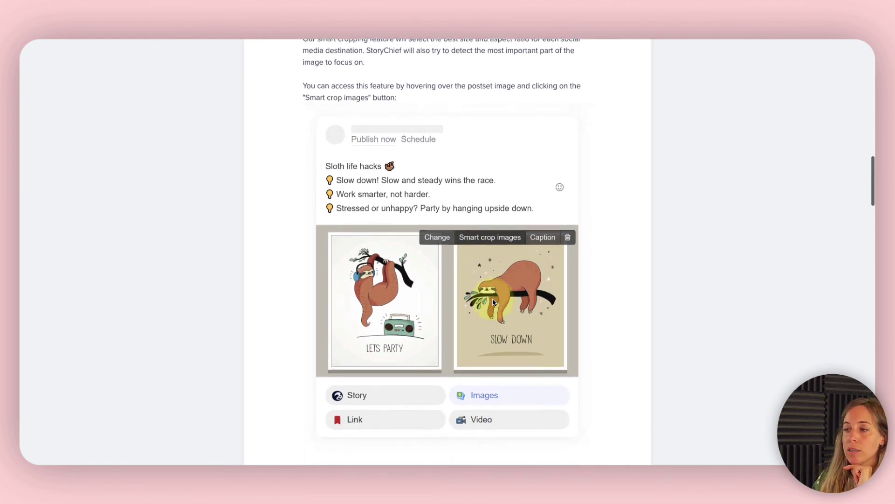
# Step: Review the recommended image aspect ratios listed for each social media channel, such as Facebook, Instagram and LinkedIn
pyautogui.scroll(-7, 493, 302)
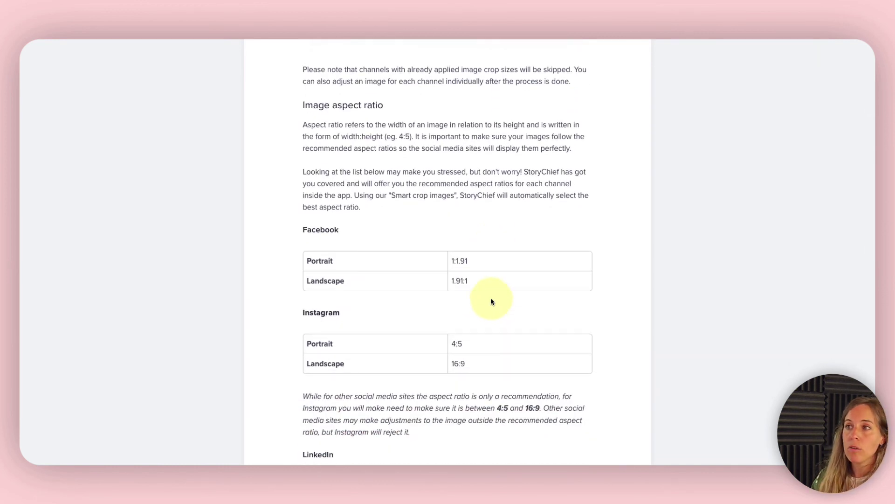
pyautogui.scroll(-1, 376, 244)
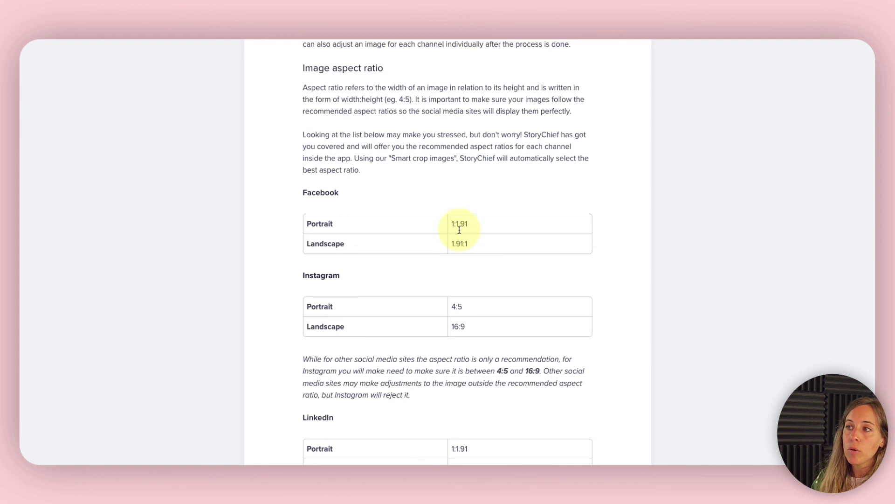
pyautogui.scroll(-2, 480, 283)
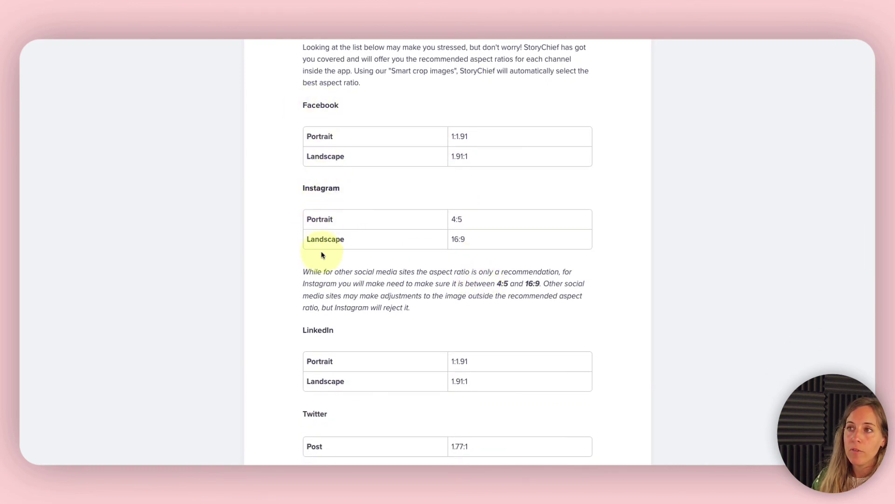
pyautogui.scroll(-3, 321, 252)
# Step: Review the minimum recommended and maximum image sizes per channel and the section on aspect ratio and size warnings
pyautogui.scroll(-7, 338, 295)
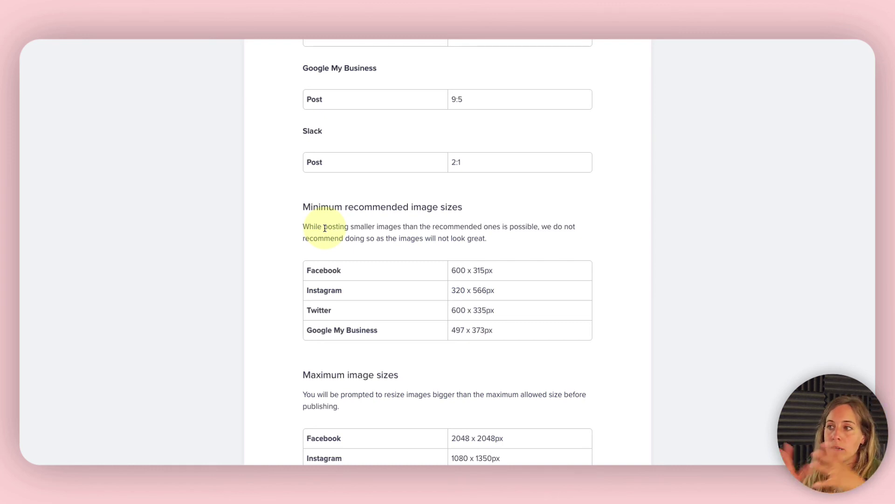
pyautogui.scroll(-4, 437, 294)
pyautogui.scroll(-4, 438, 294)
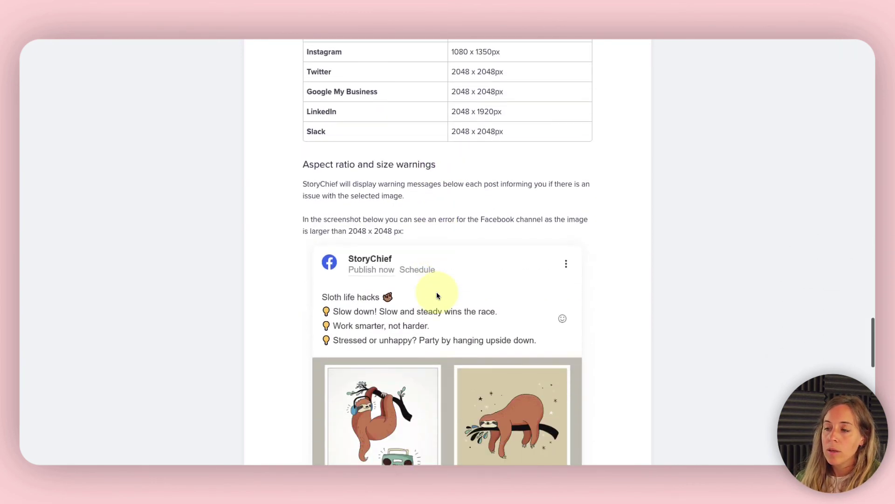
pyautogui.scroll(-6, 437, 294)
pyautogui.scroll(15, 436, 292)
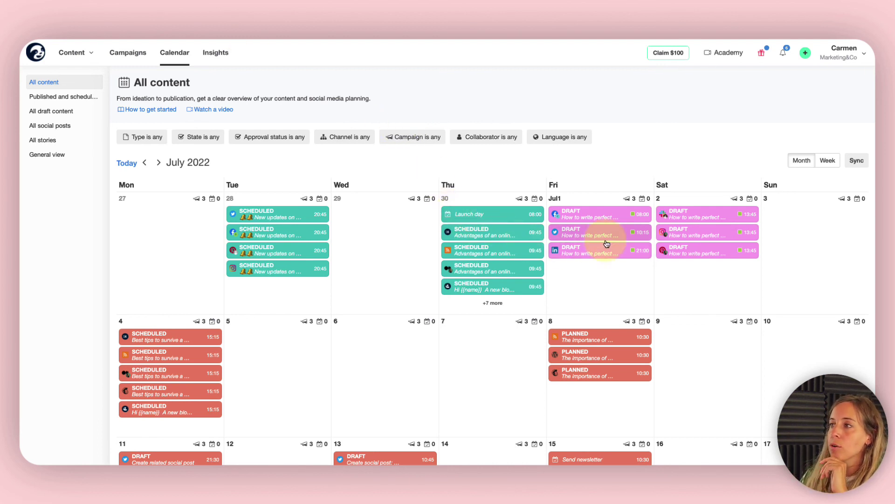
# Step: Preview the 1 July Facebook draft in the content calendar to check its assigned campaigns, and close the preview
pyautogui.moveTo(635, 218)
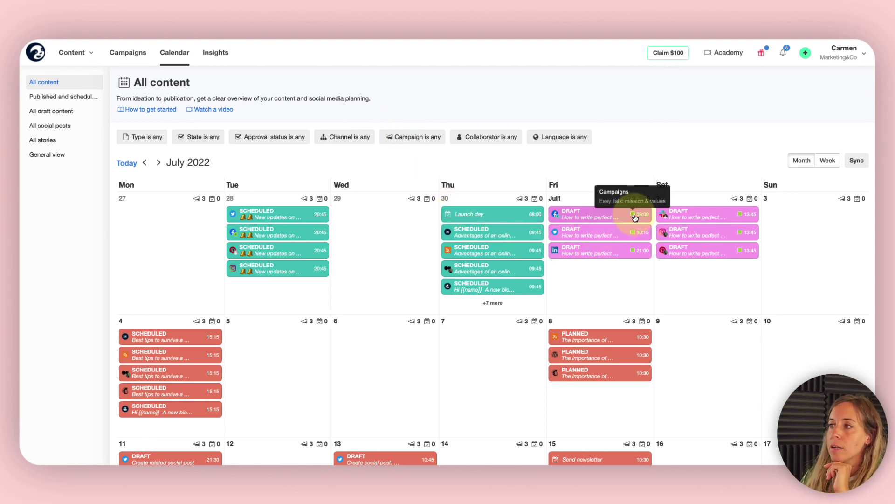
pyautogui.click(600, 217)
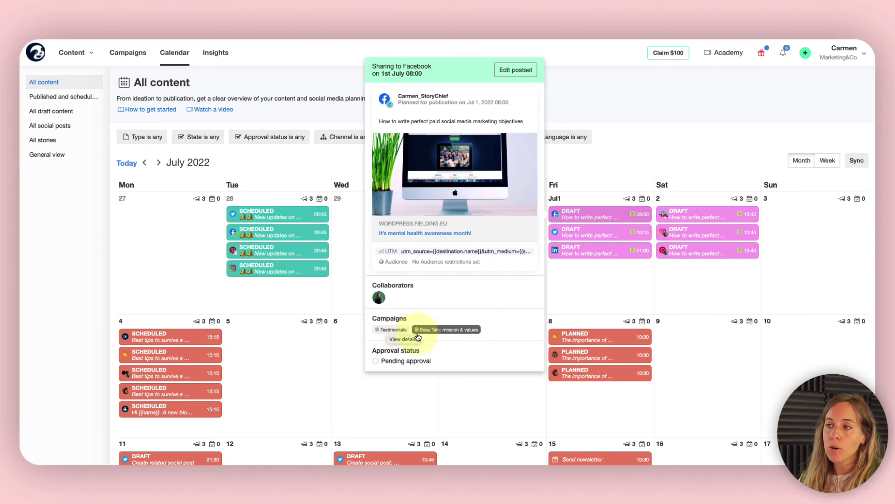
pyautogui.moveTo(634, 216)
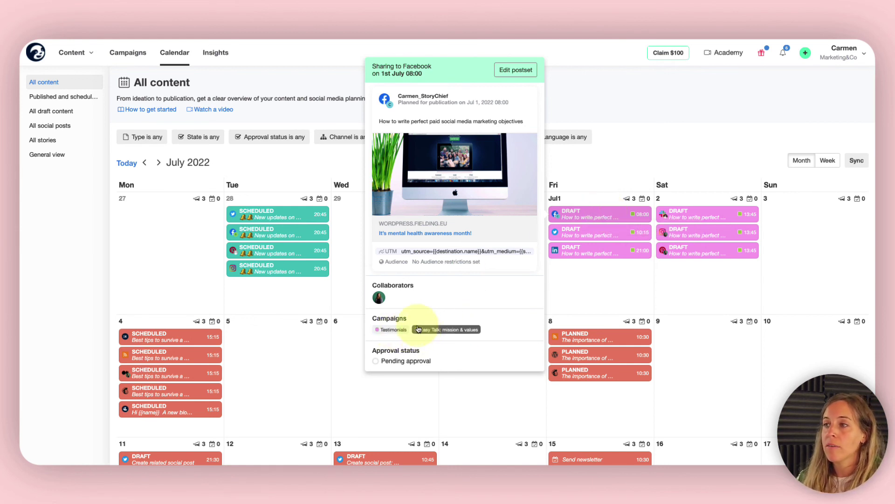
pyautogui.click(635, 108)
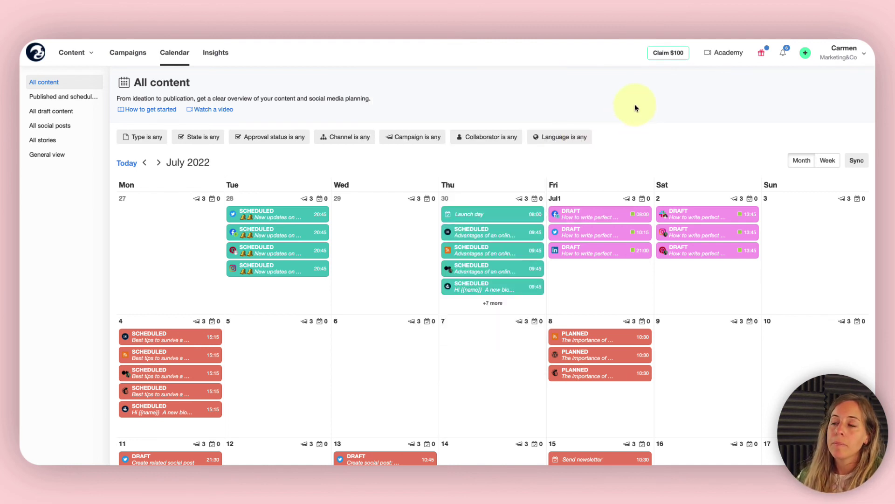
# Step: Add the two new school year stories and the NL summer story to the "Testimonials" and "All stories and social posts 2019" campaigns
pyautogui.click(77, 55)
pyautogui.click(84, 75)
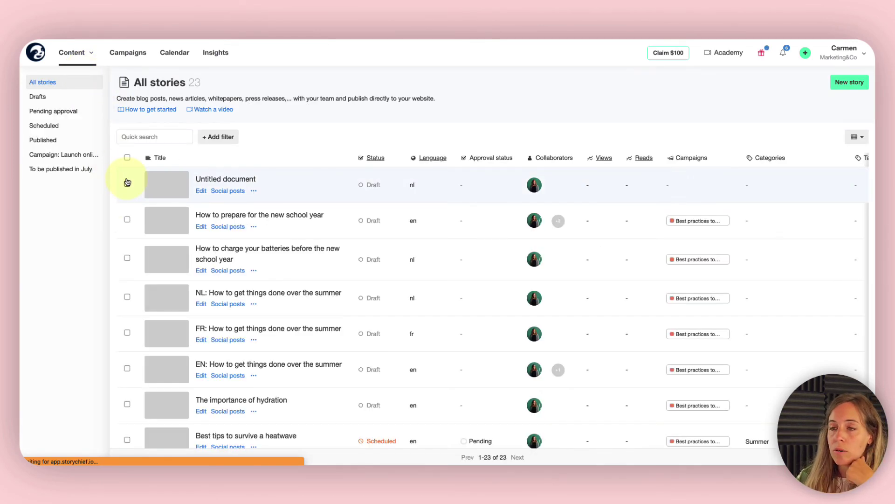
pyautogui.click(128, 220)
pyautogui.click(127, 258)
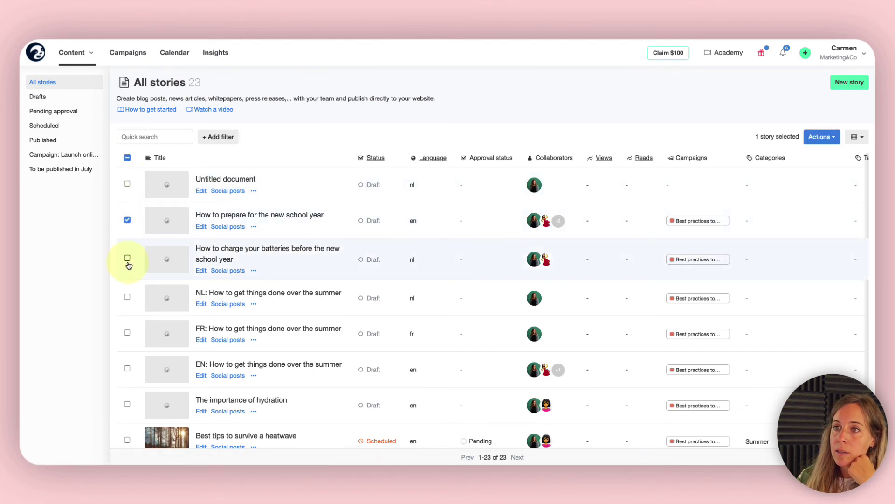
pyautogui.click(126, 297)
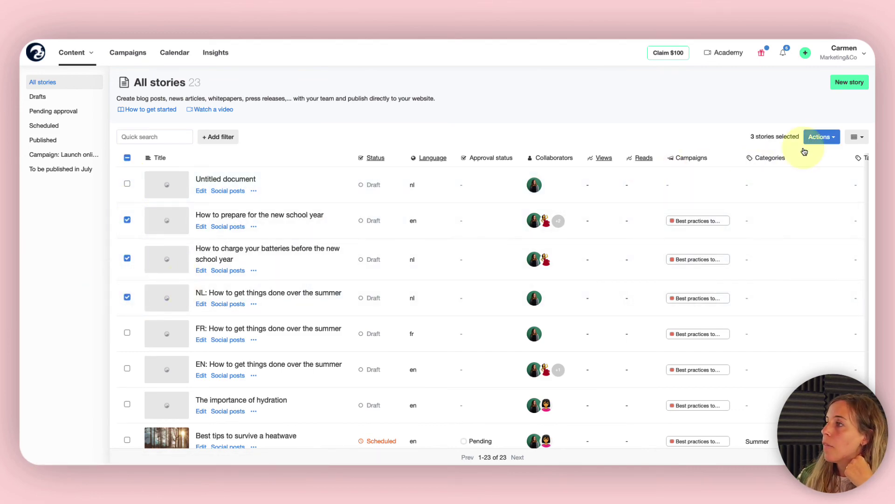
pyautogui.click(821, 138)
pyautogui.click(798, 167)
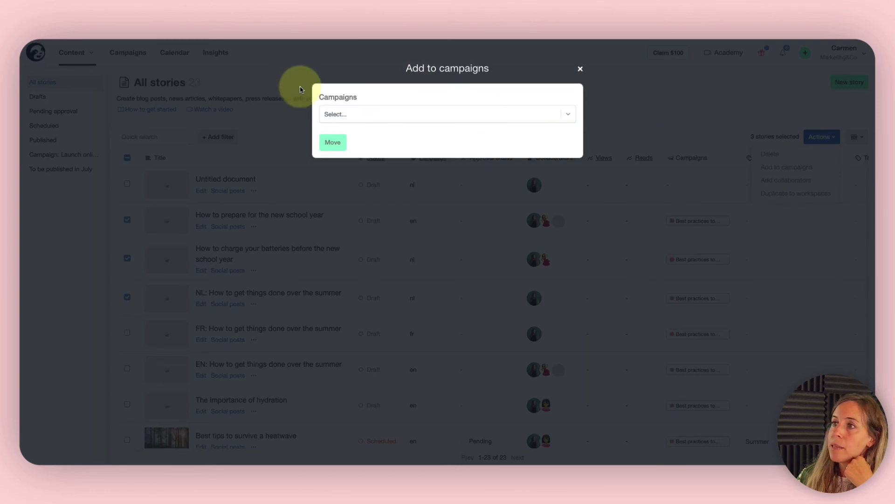
pyautogui.click(355, 114)
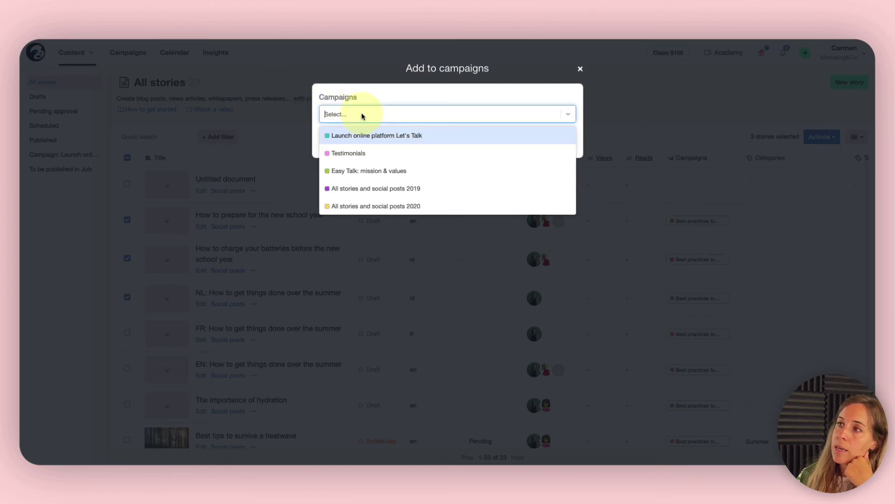
pyautogui.click(362, 154)
pyautogui.click(400, 114)
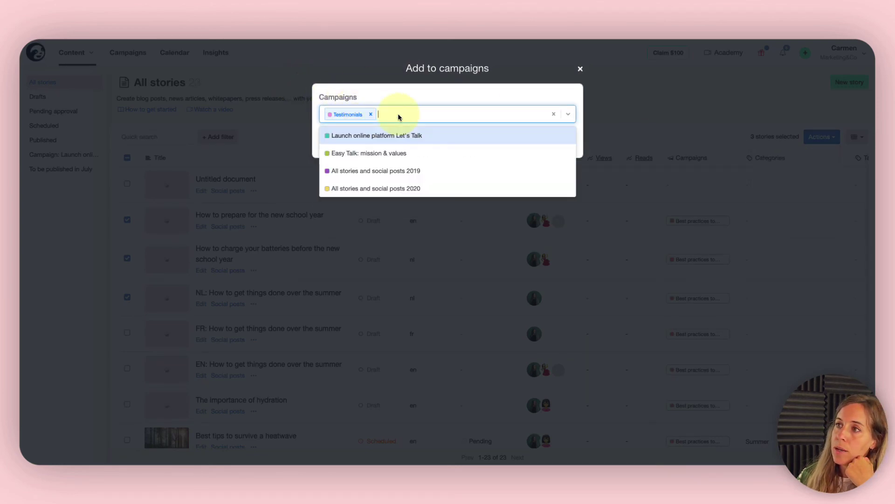
pyautogui.click(382, 173)
pyautogui.click(337, 147)
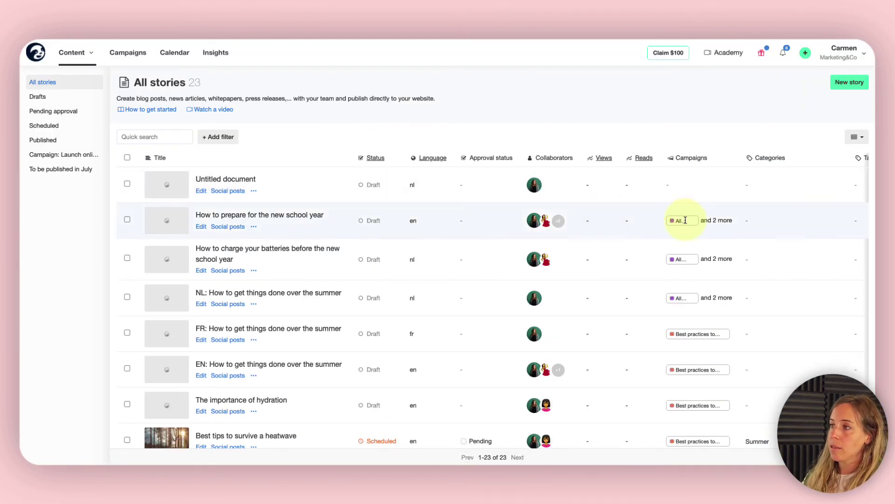
pyautogui.moveTo(683, 220)
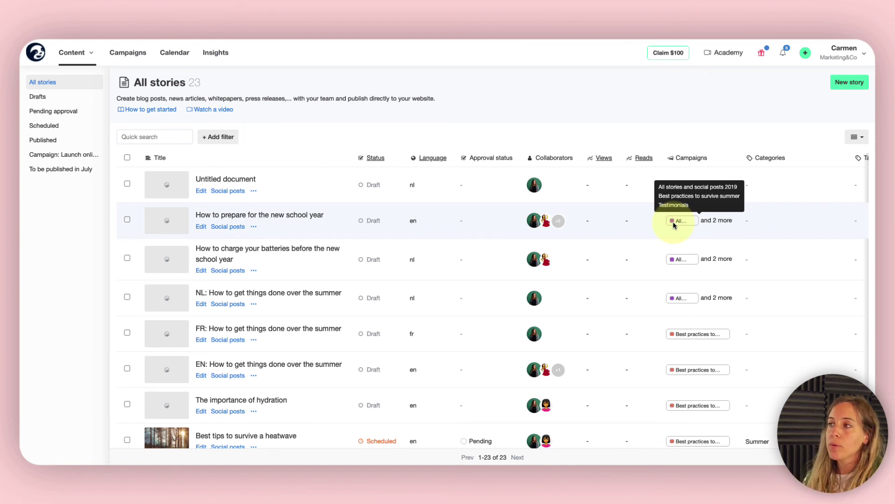
# Step: Open the list of all social posts and review which columns can be shown in it, including the custom fields
pyautogui.click(842, 53)
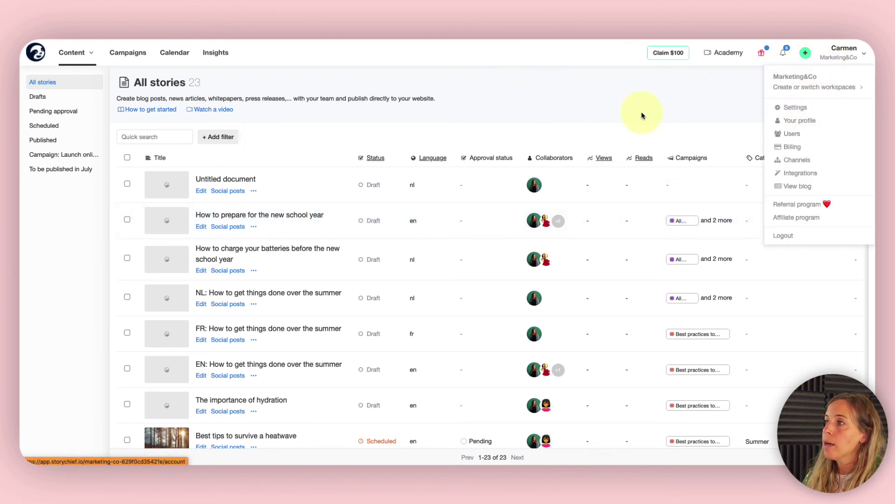
pyautogui.click(78, 53)
pyautogui.click(80, 76)
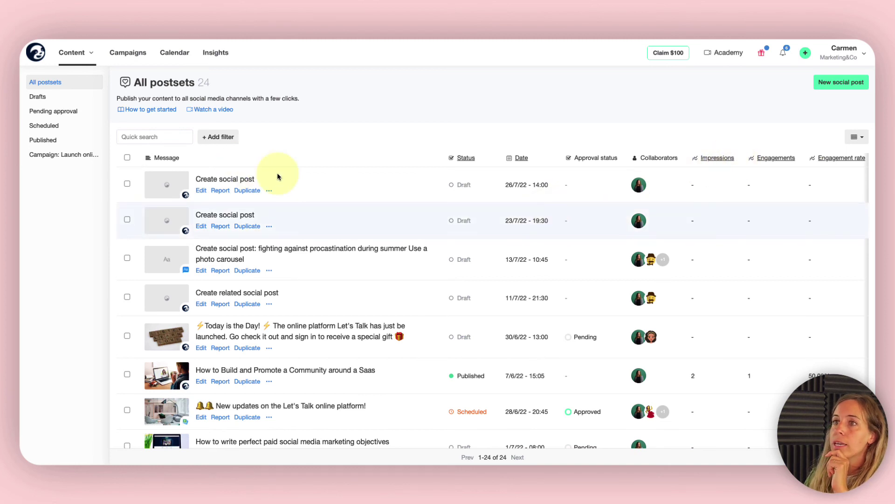
pyautogui.click(857, 138)
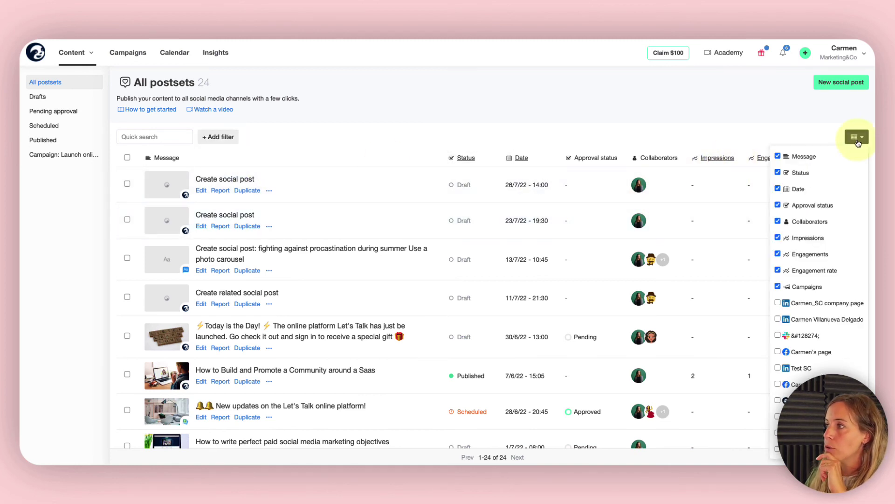
pyautogui.scroll(-3, 800, 335)
pyautogui.scroll(-10, 800, 335)
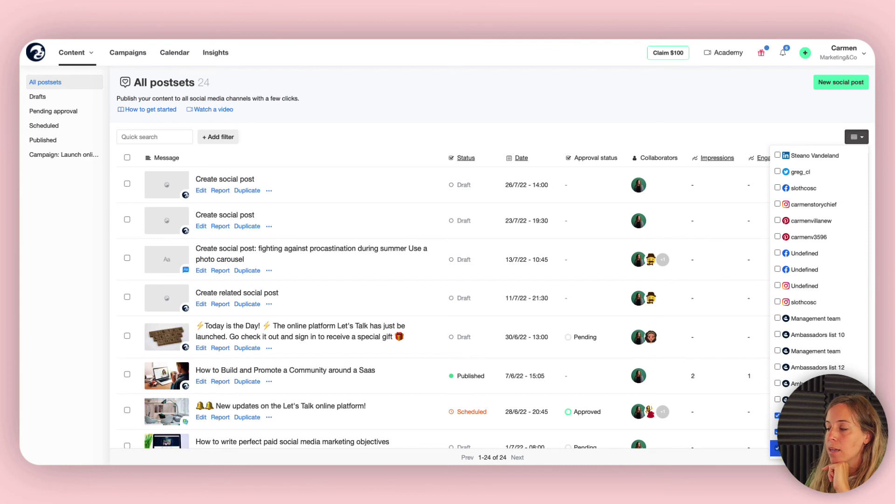
pyautogui.click(695, 114)
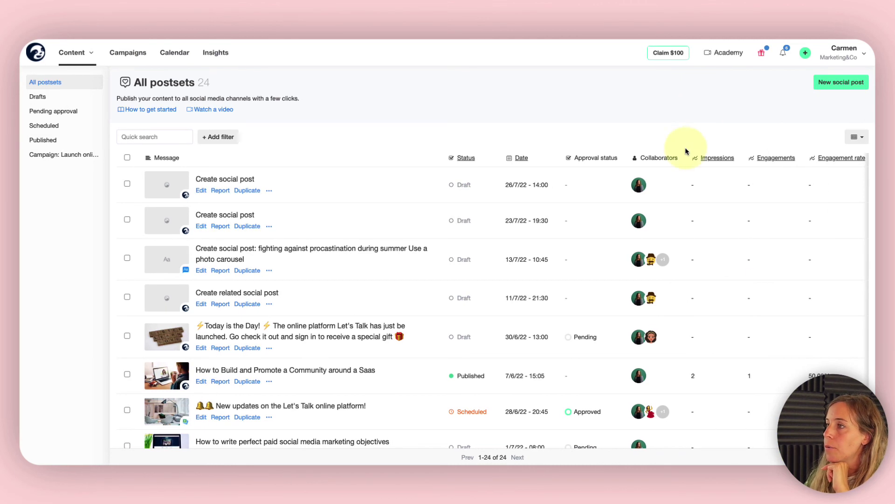
# Step: Check the campaign and custom field columns of the social post list and the channels planned for the 26/7/22 draft
pyautogui.hscroll(10, 686, 193)
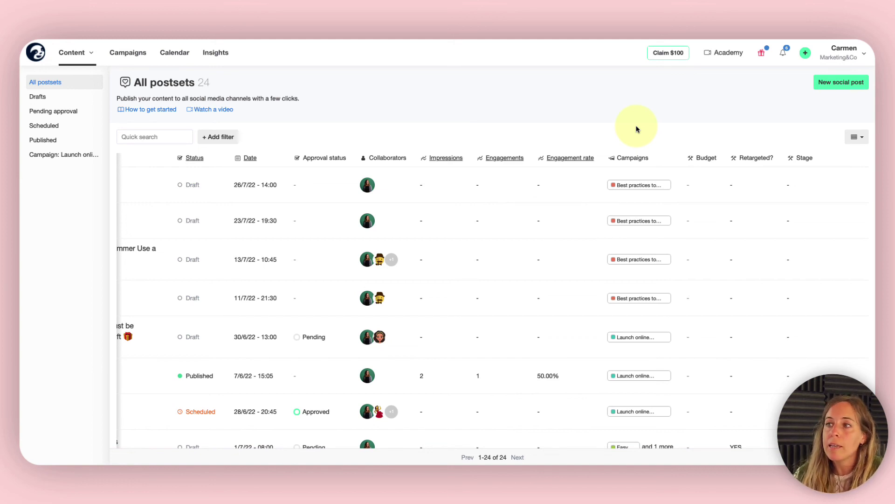
pyautogui.moveTo(194, 184)
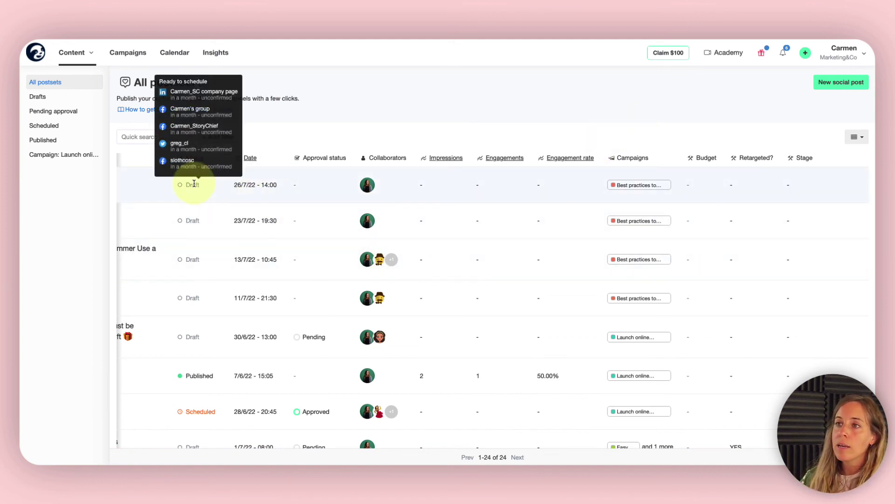
pyautogui.hscroll(-10, 194, 184)
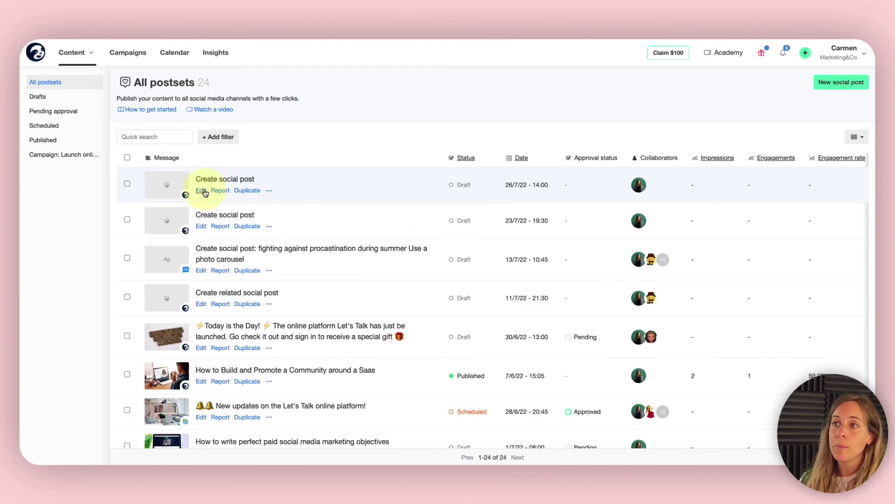
# Step: In the properties of the 26/7/22 draft social post, set the budget to $50 and Retargeted to YES
pyautogui.click(201, 191)
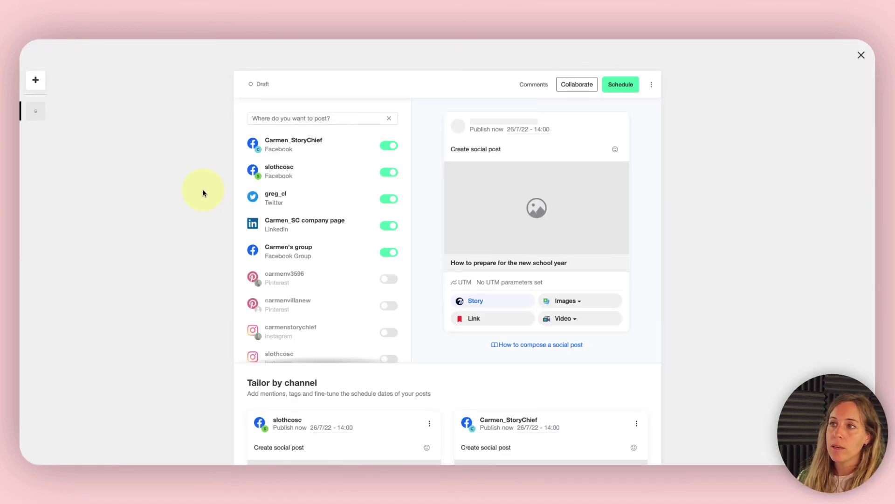
pyautogui.click(652, 86)
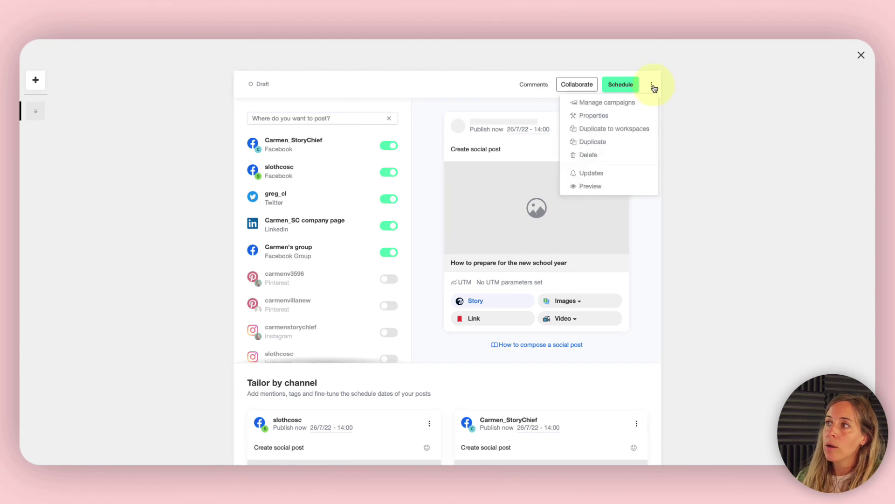
pyautogui.click(599, 116)
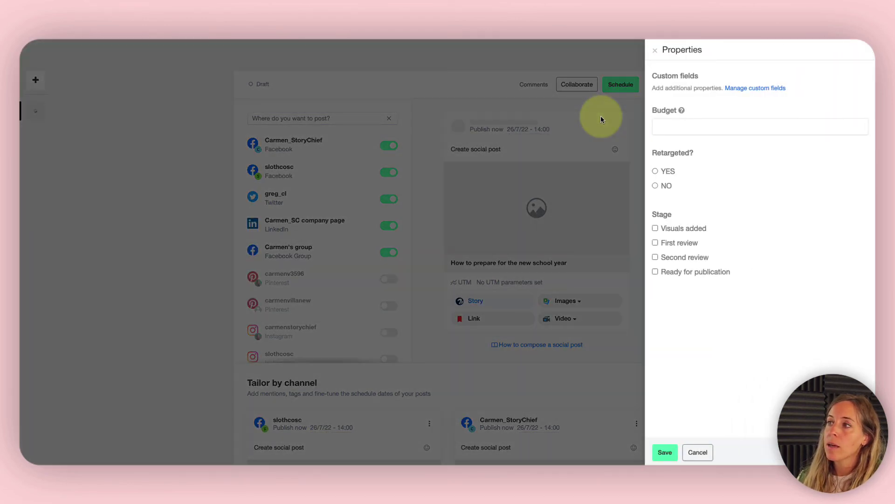
pyautogui.click(669, 128)
pyautogui.write('$')
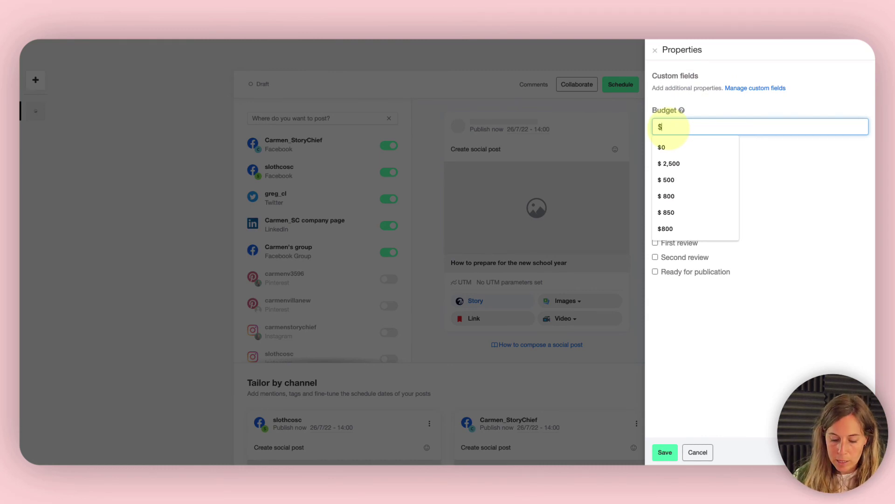
pyautogui.write('50')
pyautogui.click(656, 172)
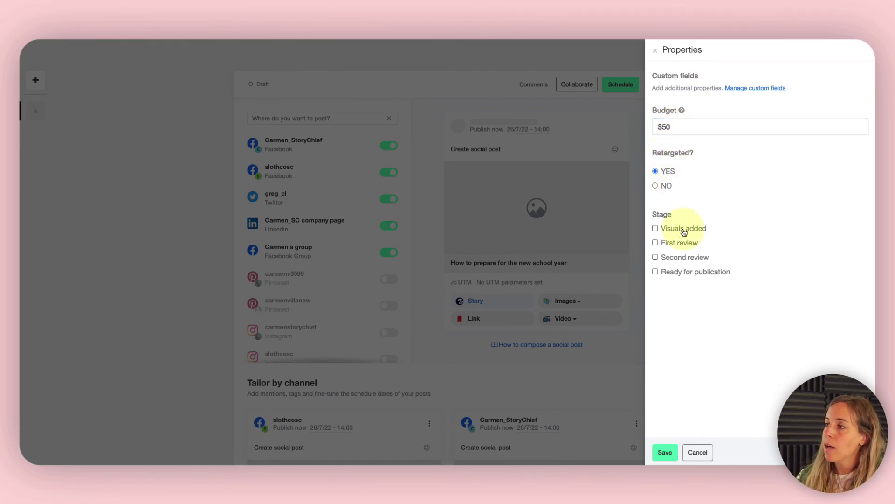
# Step: Mark the draft's stage as First review and Second review, save the properties, and check its custom field columns in the post list
pyautogui.click(656, 243)
pyautogui.click(656, 257)
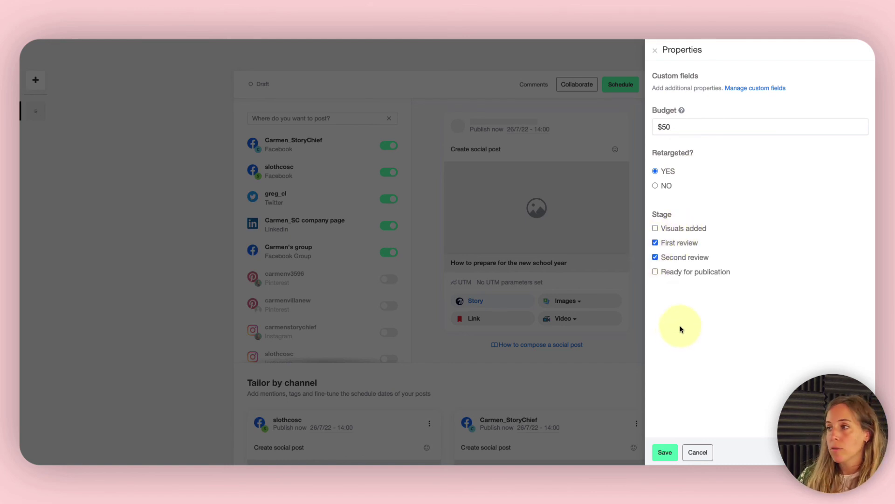
pyautogui.click(666, 453)
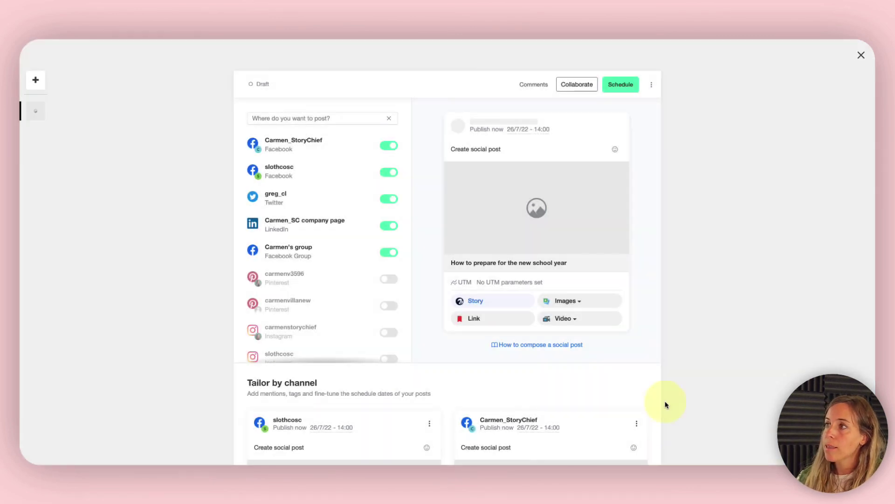
pyautogui.click(866, 53)
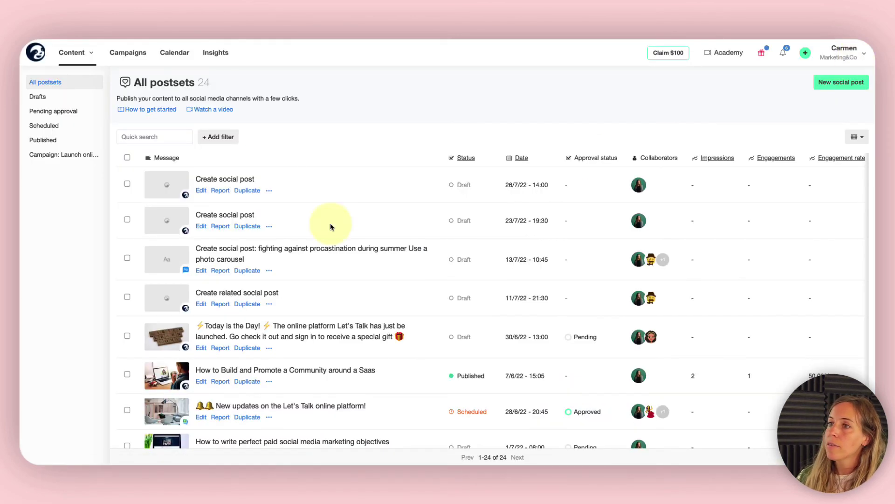
pyautogui.hscroll(10, 320, 229)
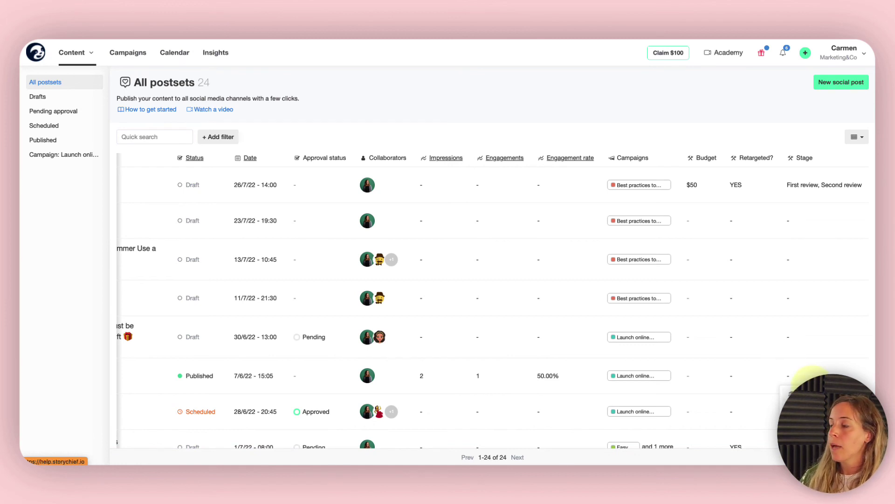
pyautogui.click(811, 375)
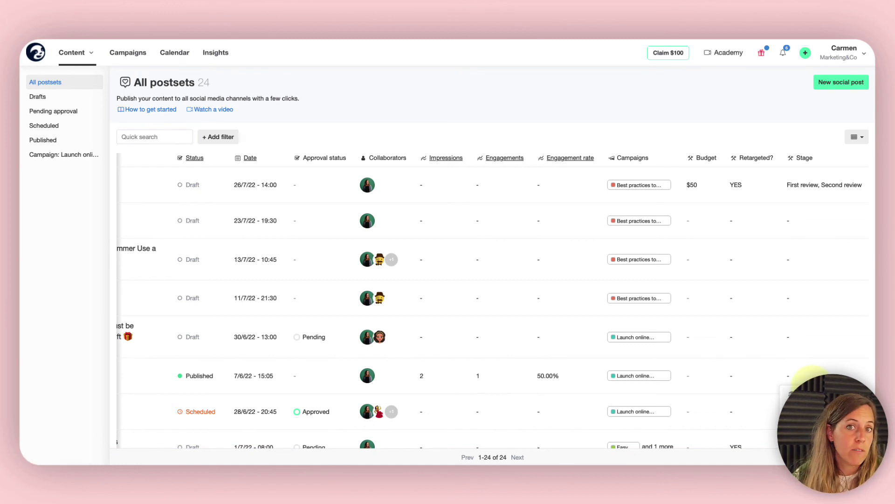